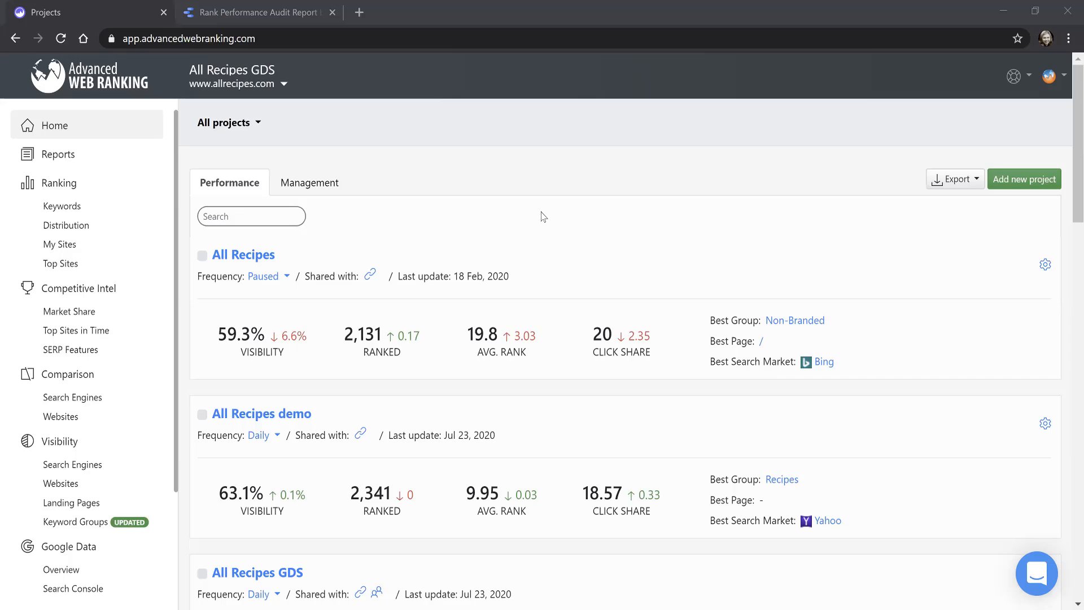
- Open the account's Connectors & API settings and select the developer API token for copying
left_click(1048, 79)
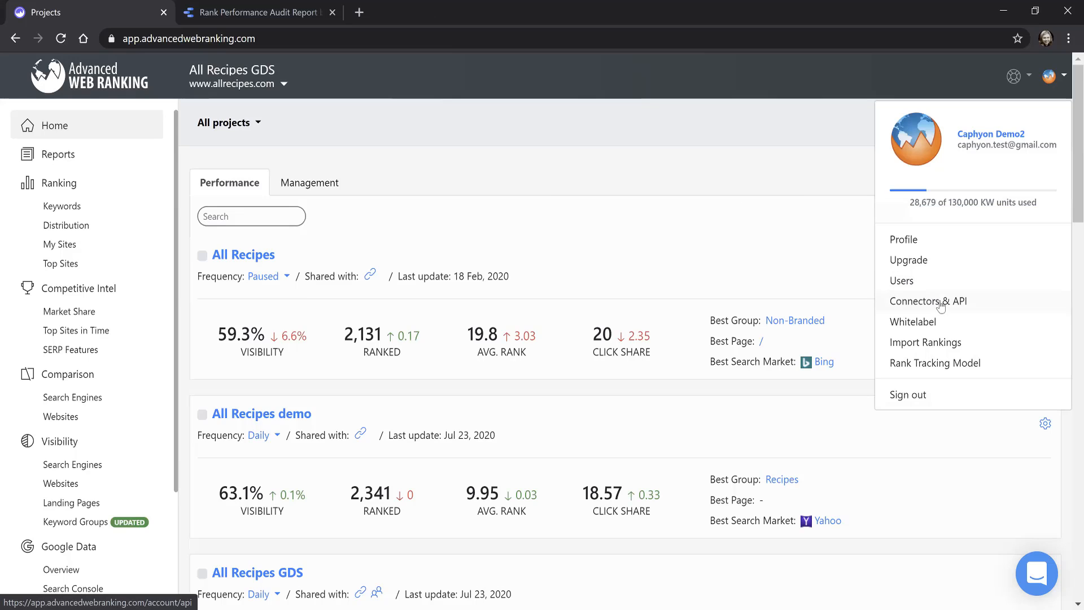
left_click(935, 298)
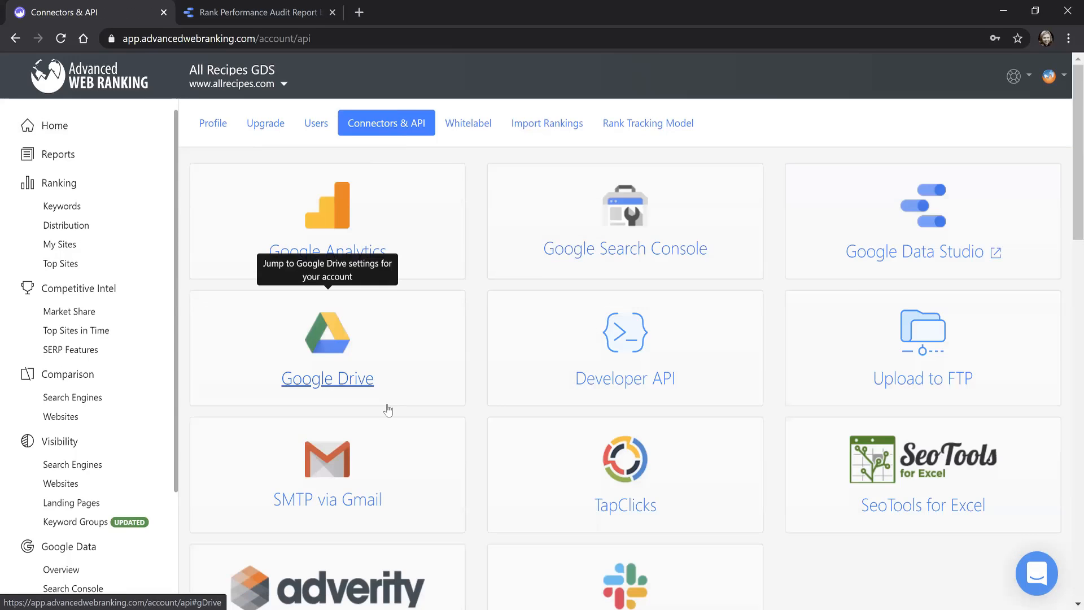
scroll(383, 404, "down", 1)
scroll(282, 407, "down", 6)
left_click_drag(206, 418, 374, 415)
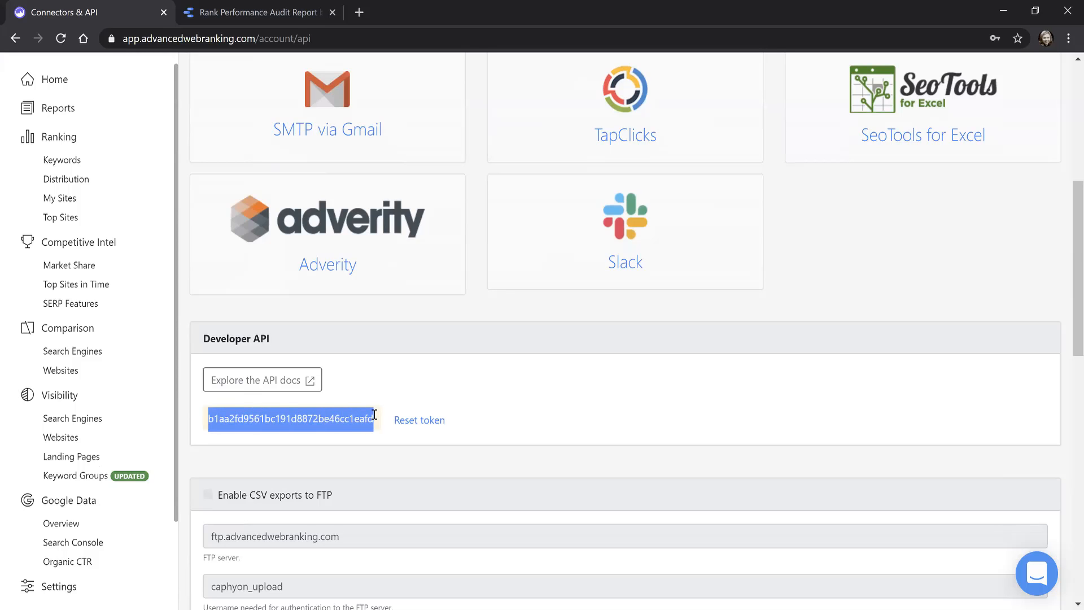
- Start a new Google Data Studio data source with the Advanced Web Ranking connector and paste the API token
scroll(709, 392, "up", 7)
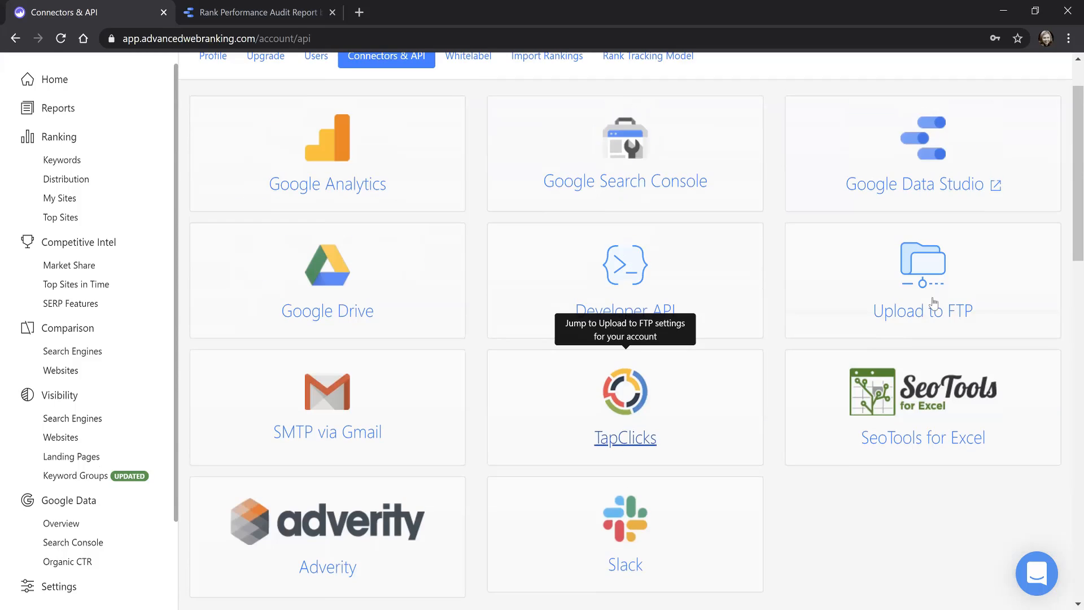
left_click(926, 234)
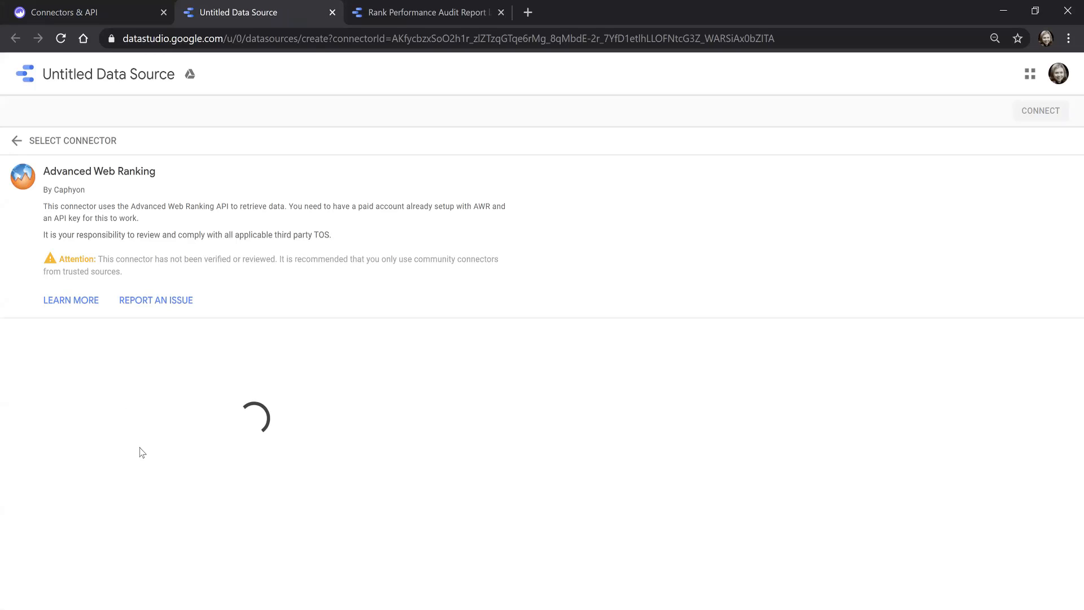
left_click(24, 378)
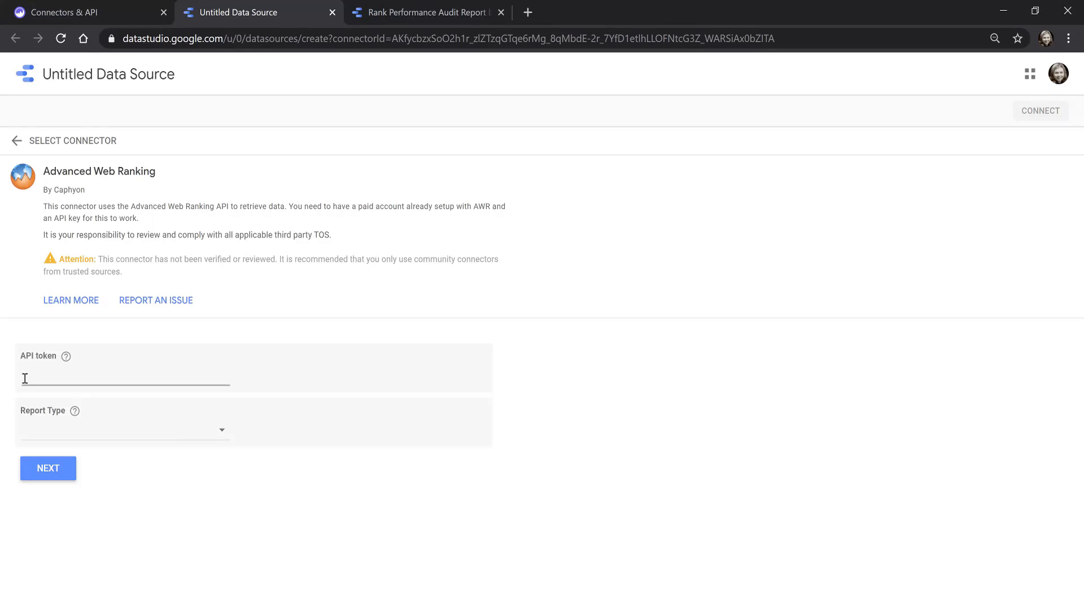
key("ctrl+v")
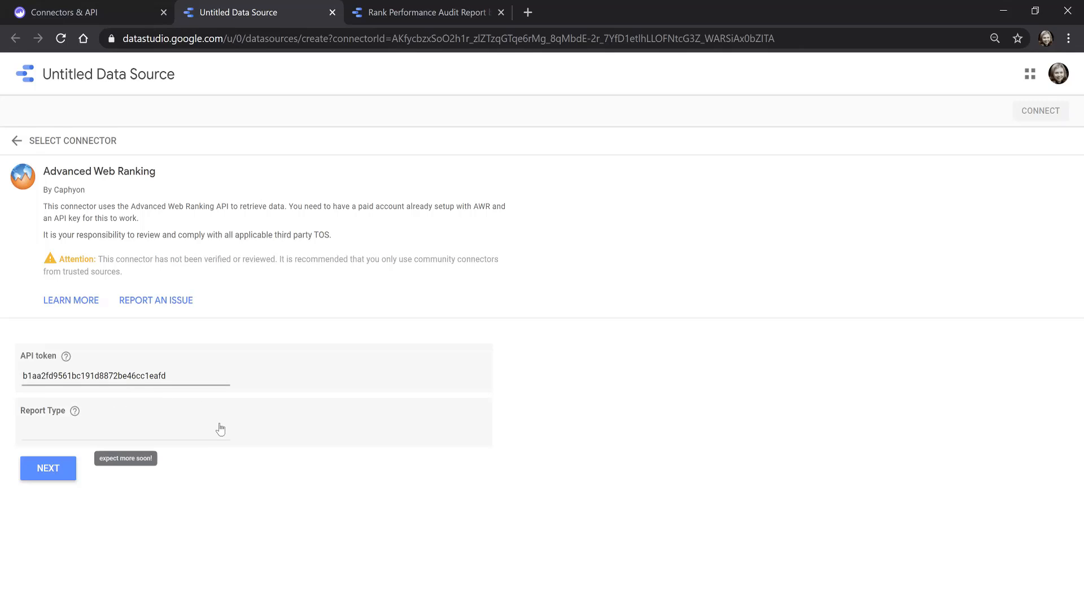
- Set the data source's report type to Visibility Evolution In Time and continue to its remaining parameters
left_click(220, 429)
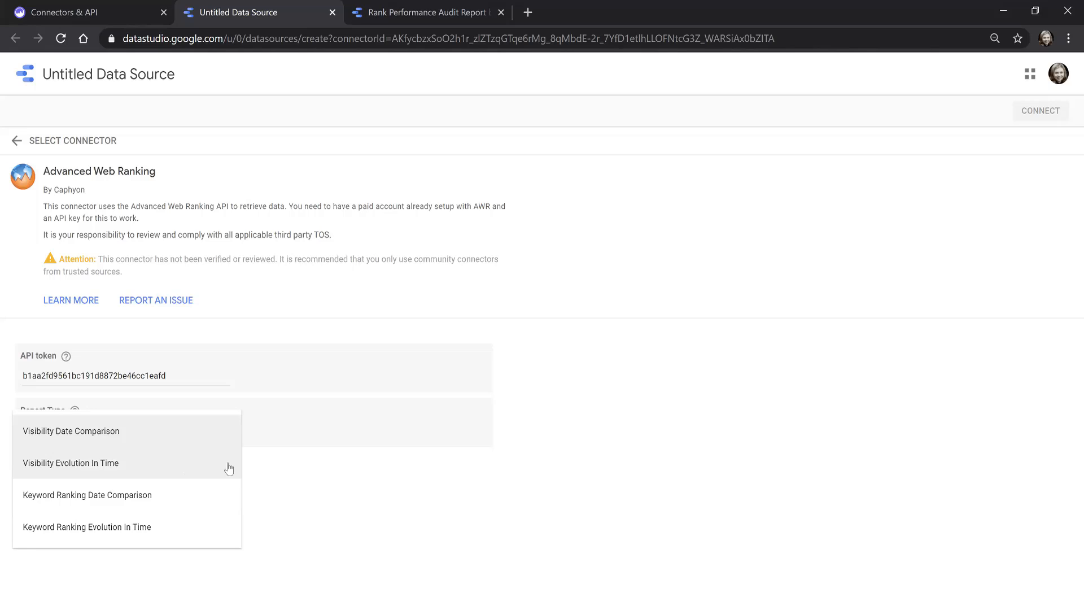
left_click(97, 465)
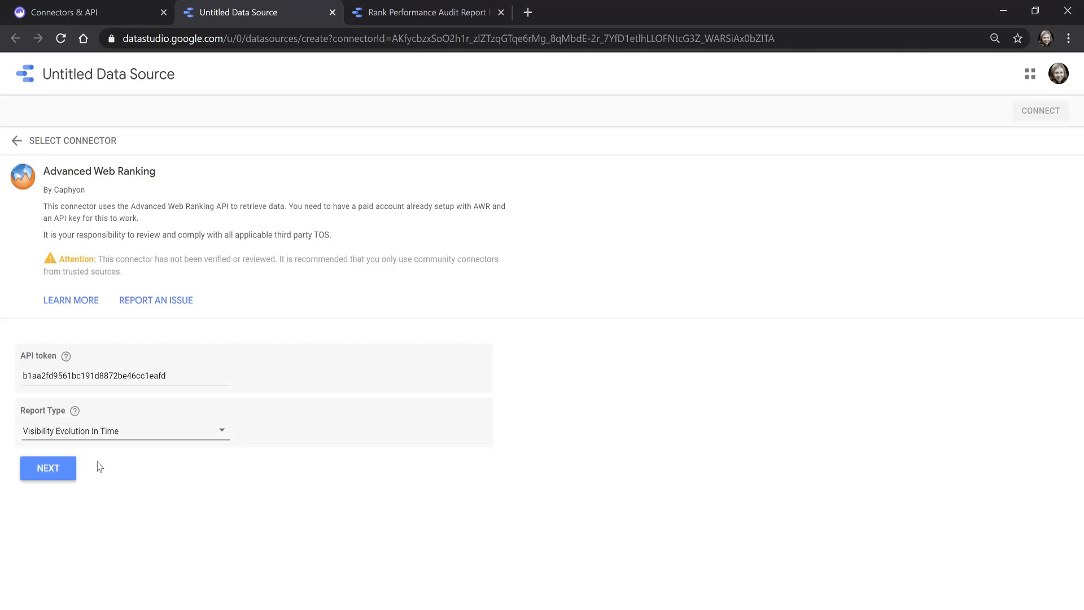
left_click(70, 468)
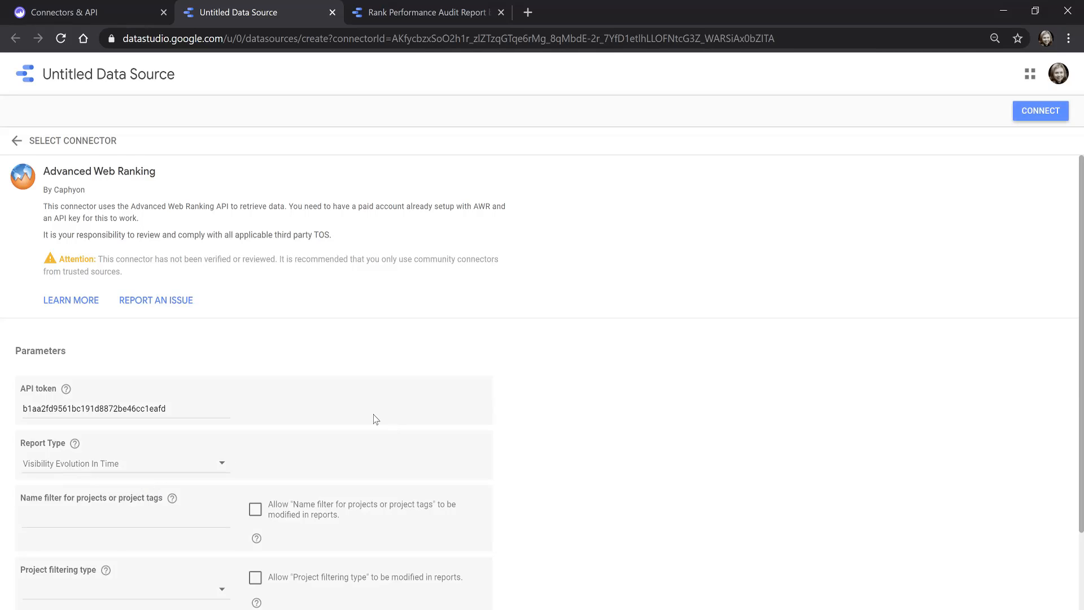
- Filter projects by the name "All Recipes GDS" with the filtering type project name (exact match)
scroll(374, 419, "down", 2)
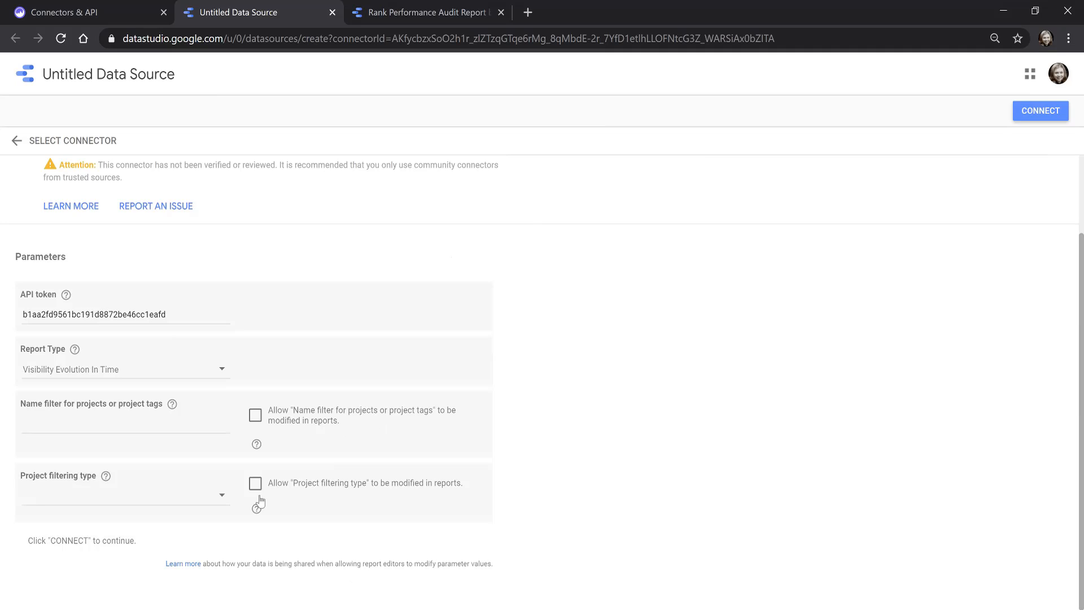
left_click(219, 504)
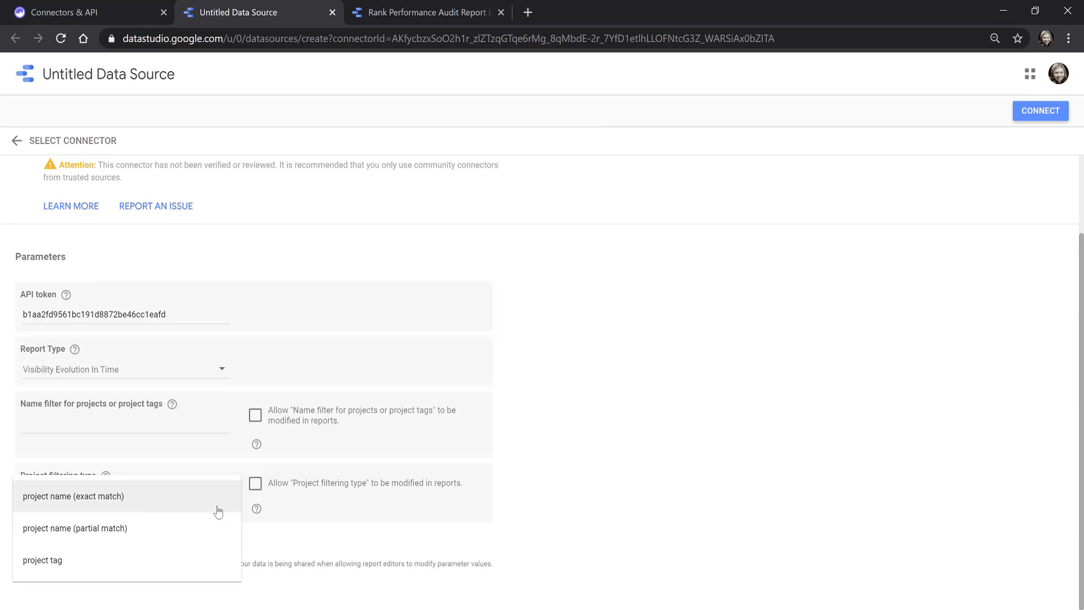
left_click(148, 507)
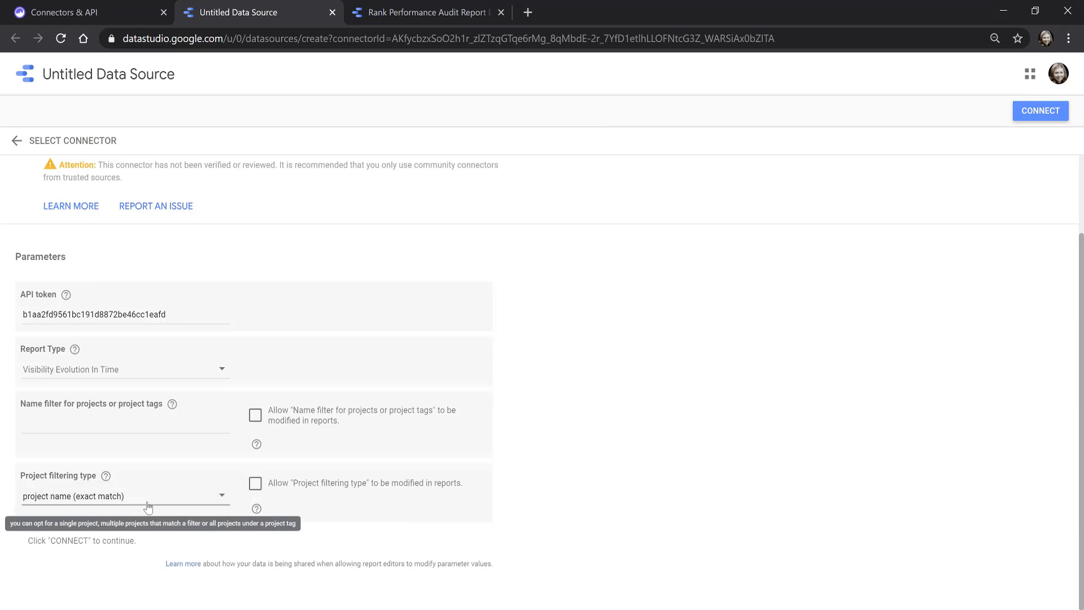
left_click(140, 428)
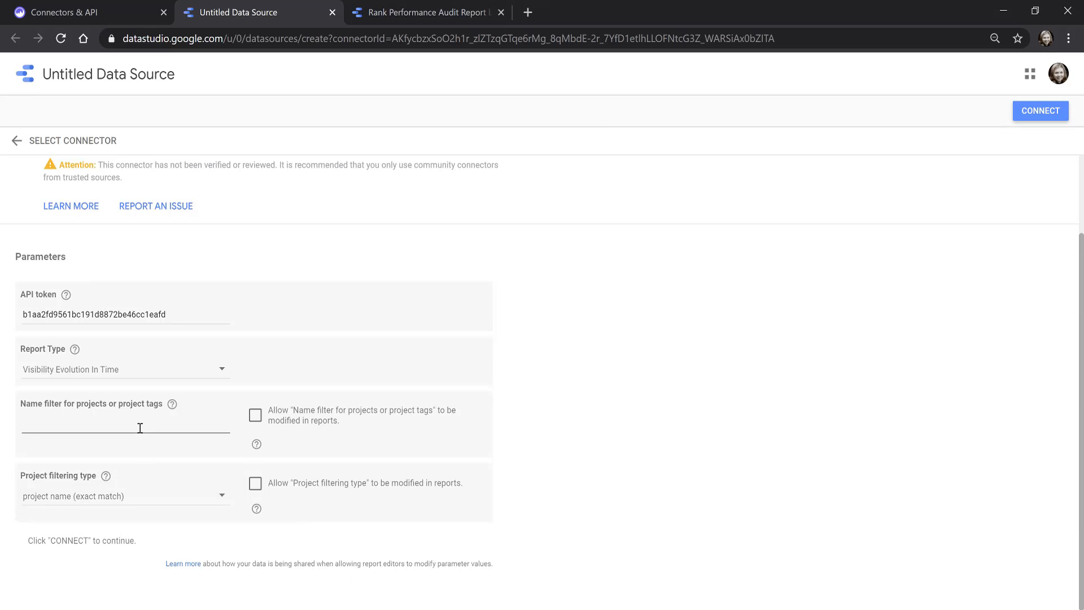
type("All Recipes GDS")
left_click(174, 507)
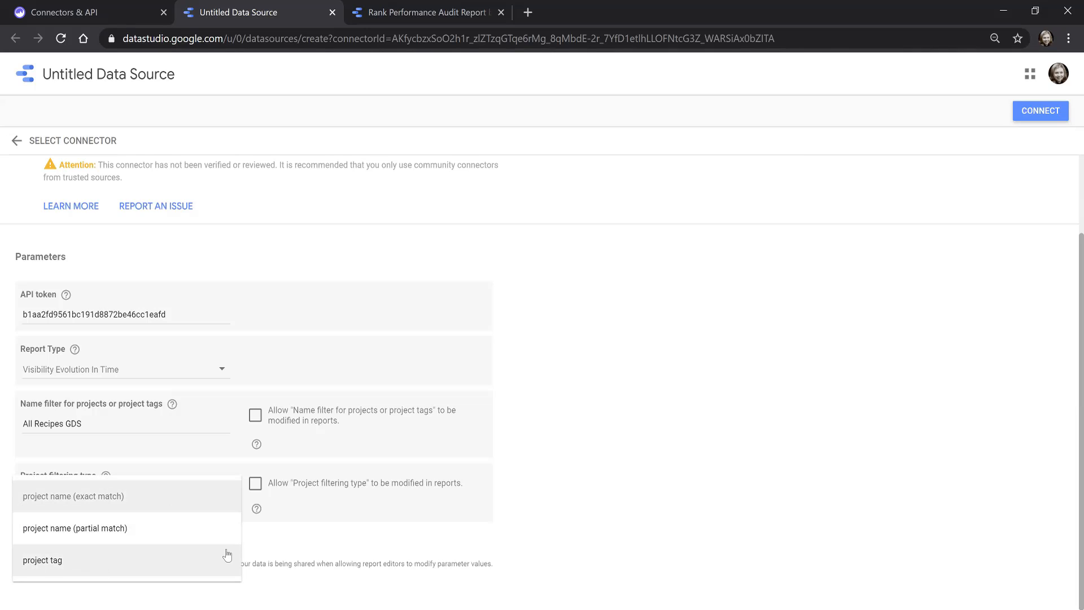
left_click(290, 545)
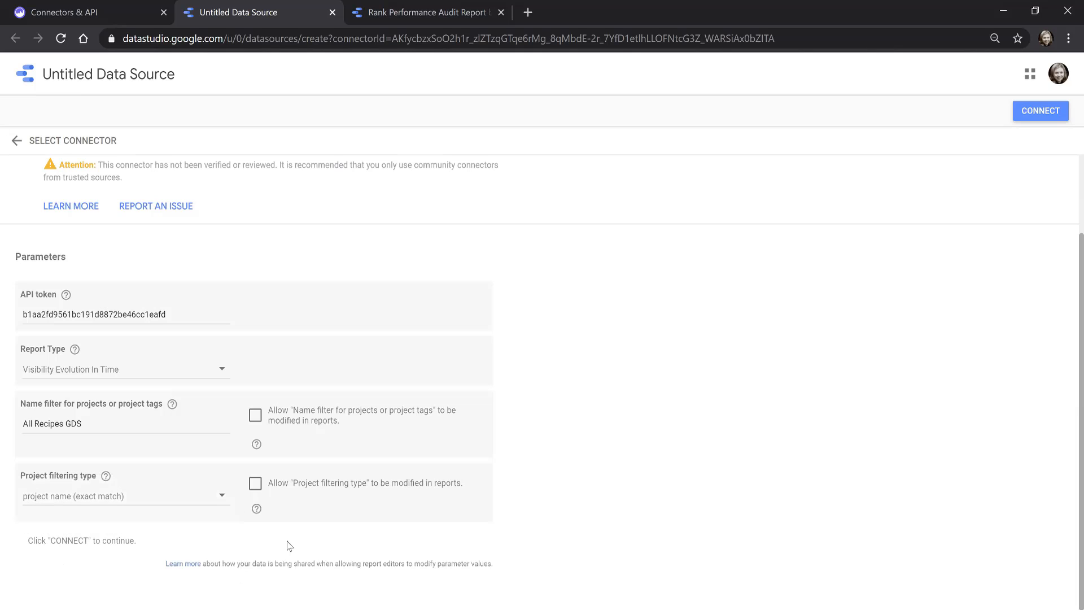
- Rename the data source "test 1" and connect it
scroll(151, 228, "up", 3)
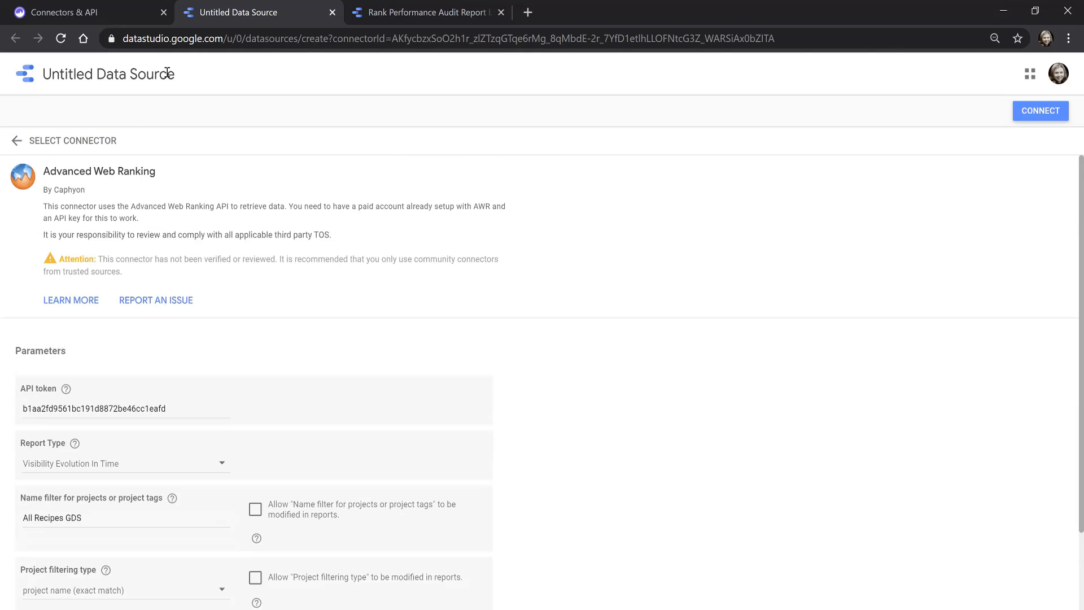
left_click_drag(171, 72, 45, 72)
key("ctrl+a")
key("BackSpace")
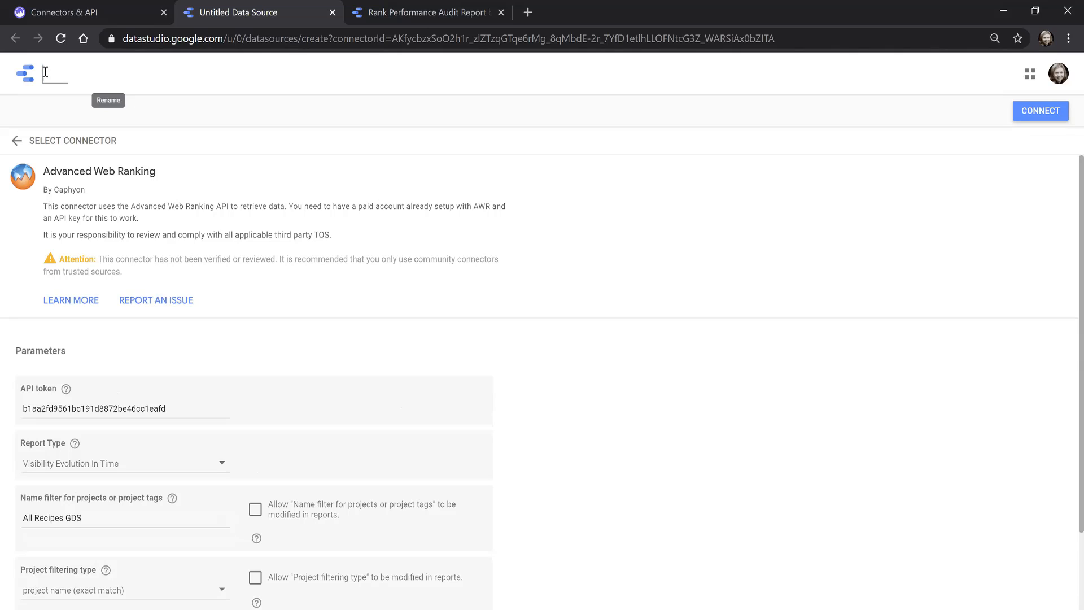
type("test 1")
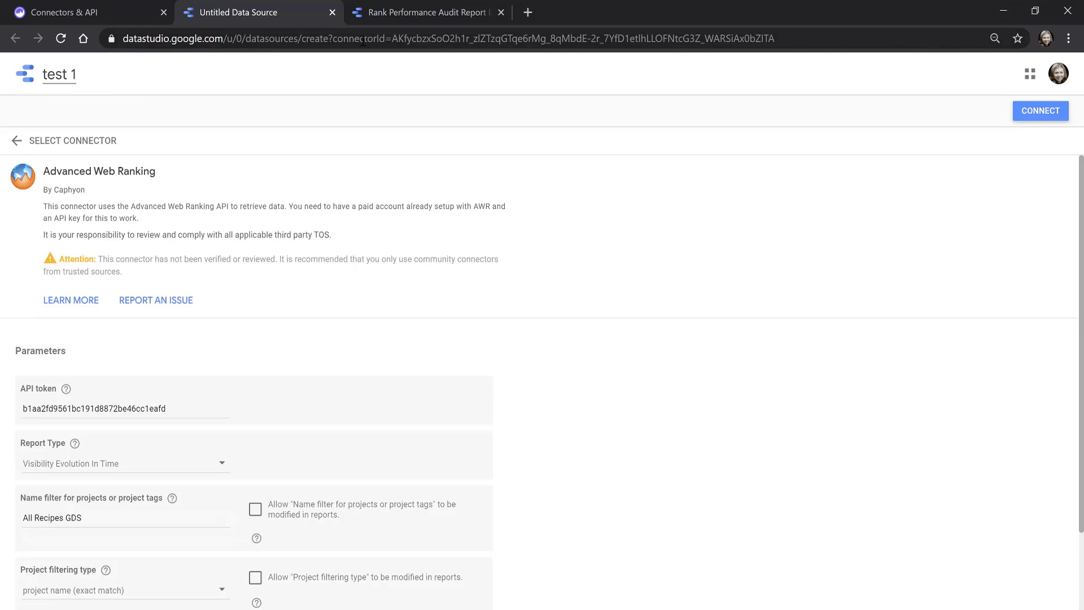
left_click(1036, 115)
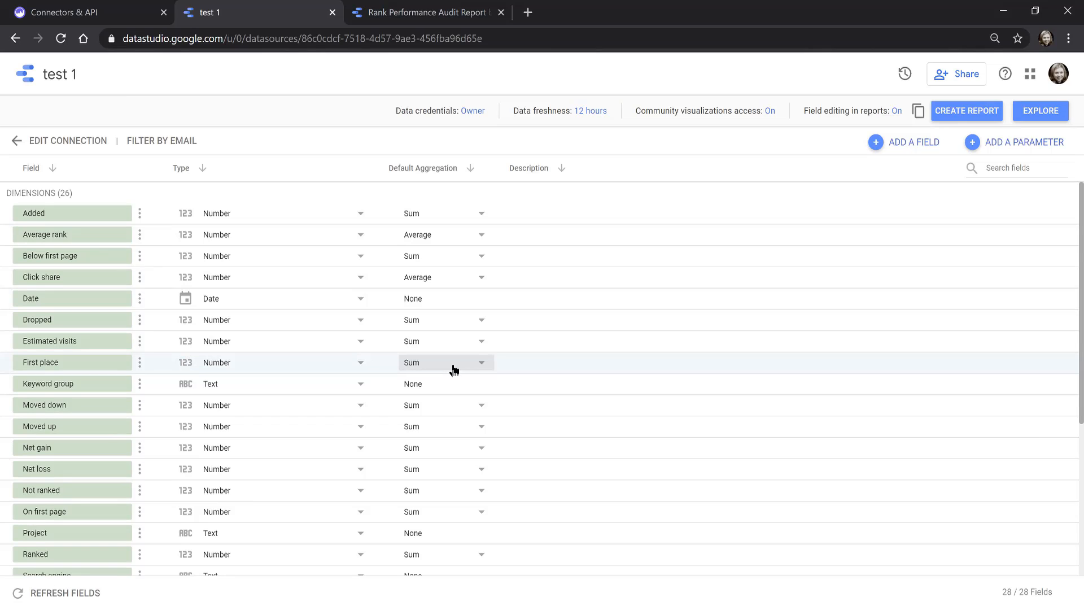
left_click(481, 364)
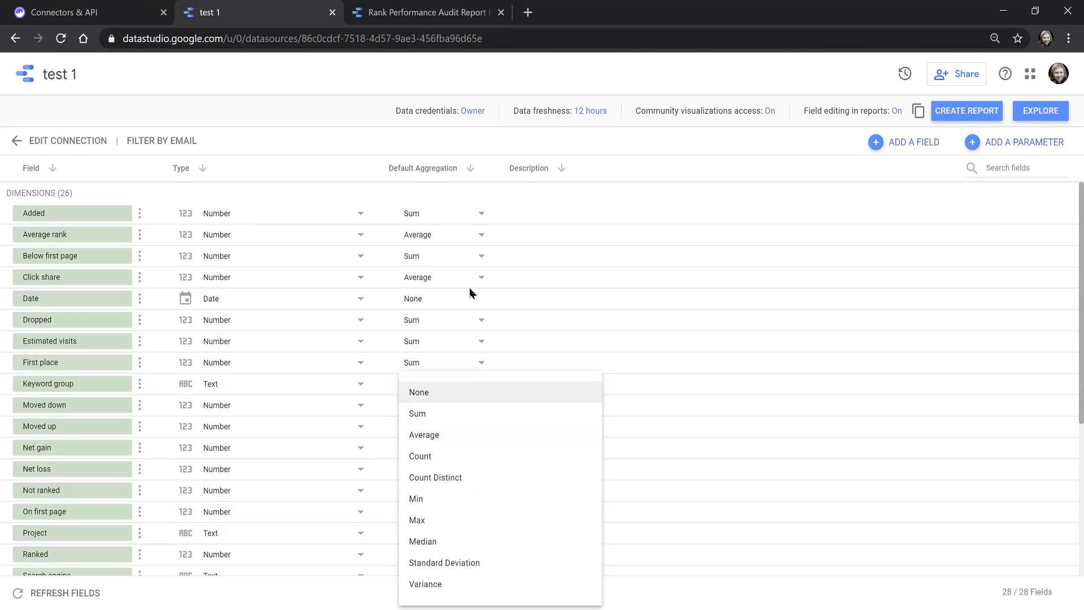
left_click(601, 141)
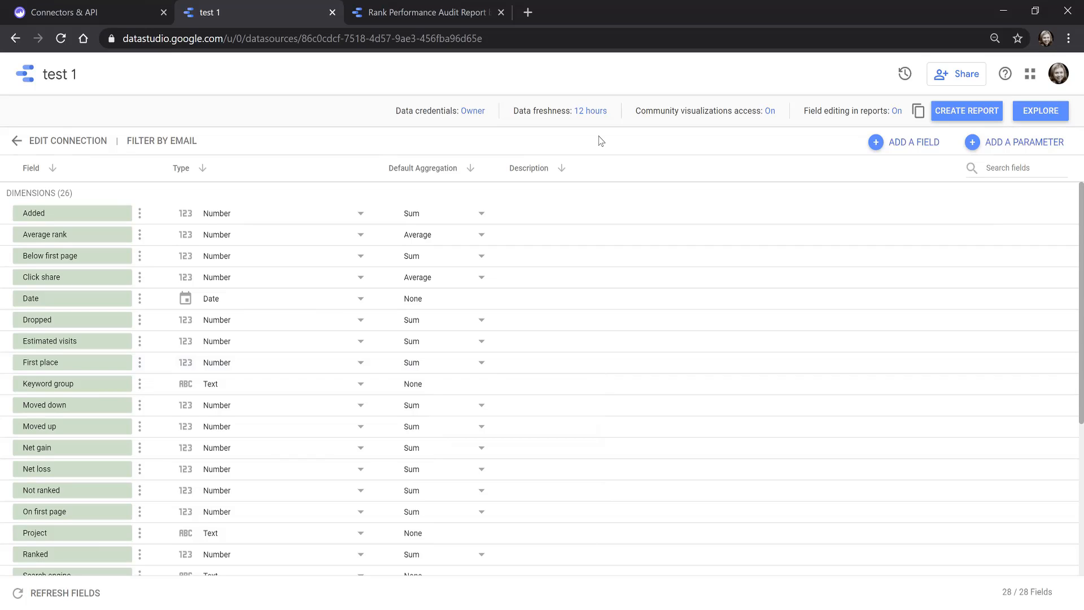
- Create a new report from the test 1 data source and confirm adding its data
left_click(955, 115)
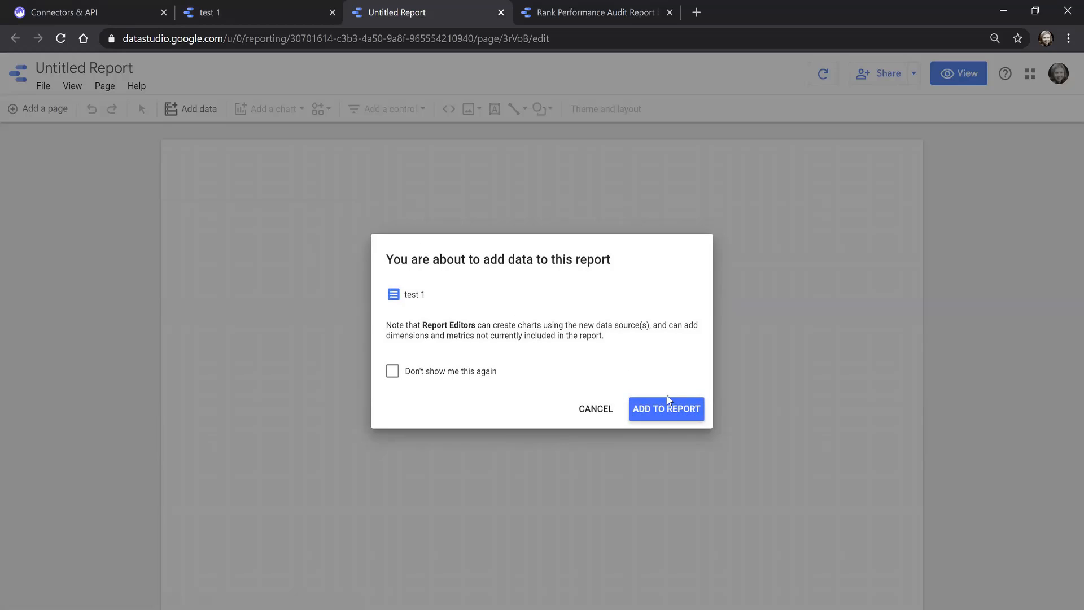
left_click(664, 409)
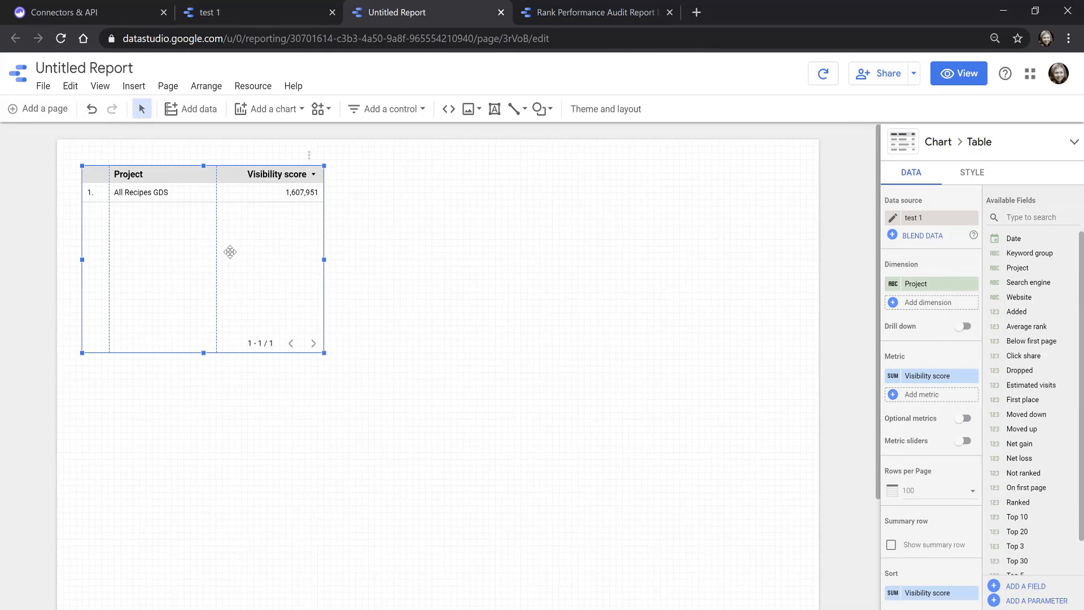
- Edit the connection of the test 1 data source, changing its report type to Keyword Ranking Date Comparison
left_click(235, 12)
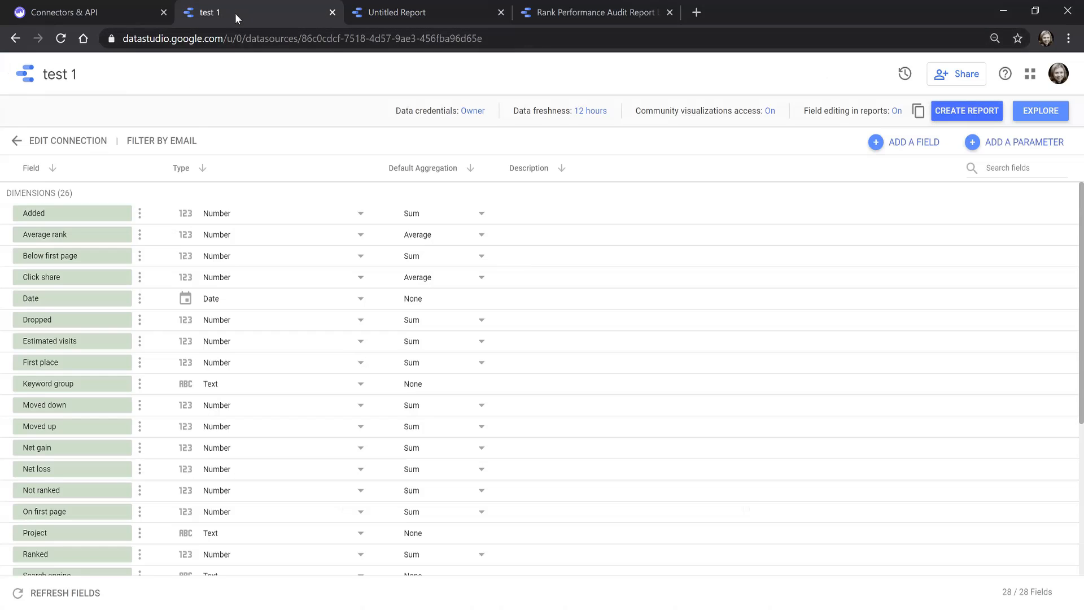
left_click(83, 147)
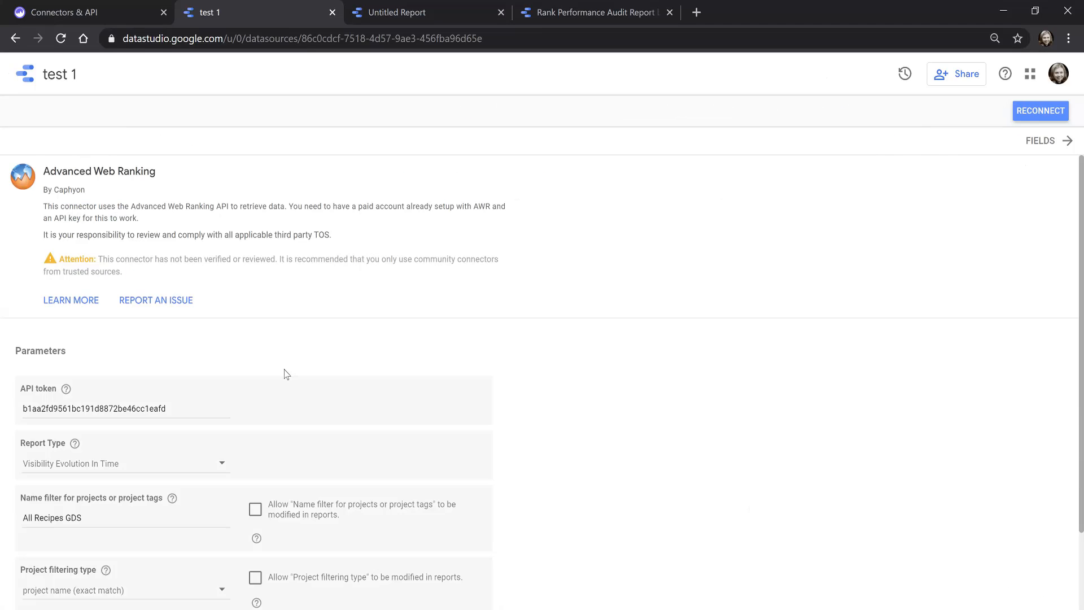
scroll(238, 377, "down", 2)
left_click(186, 380)
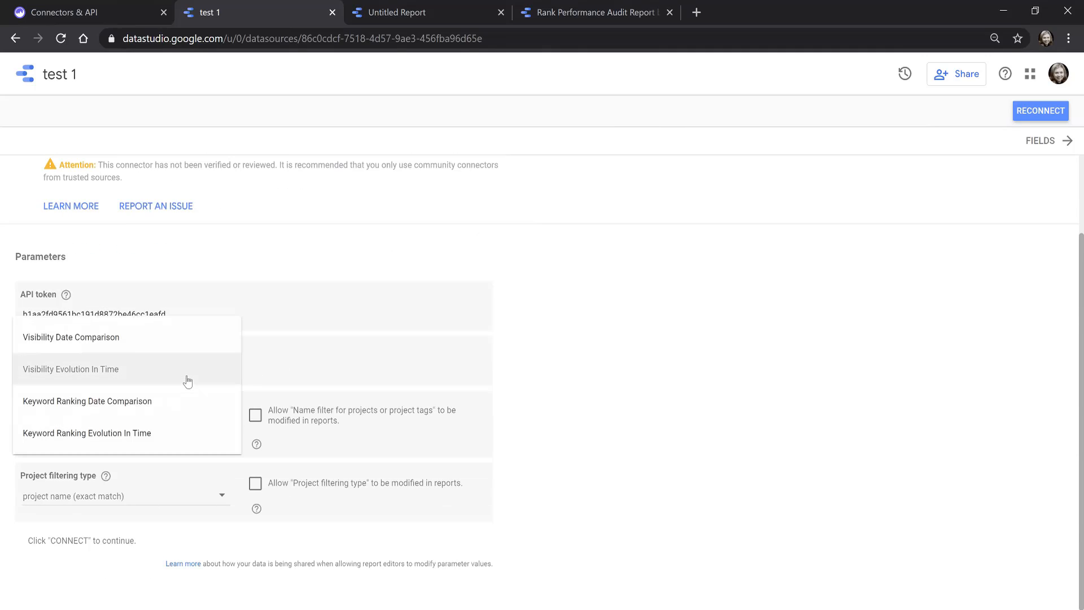
left_click(98, 407)
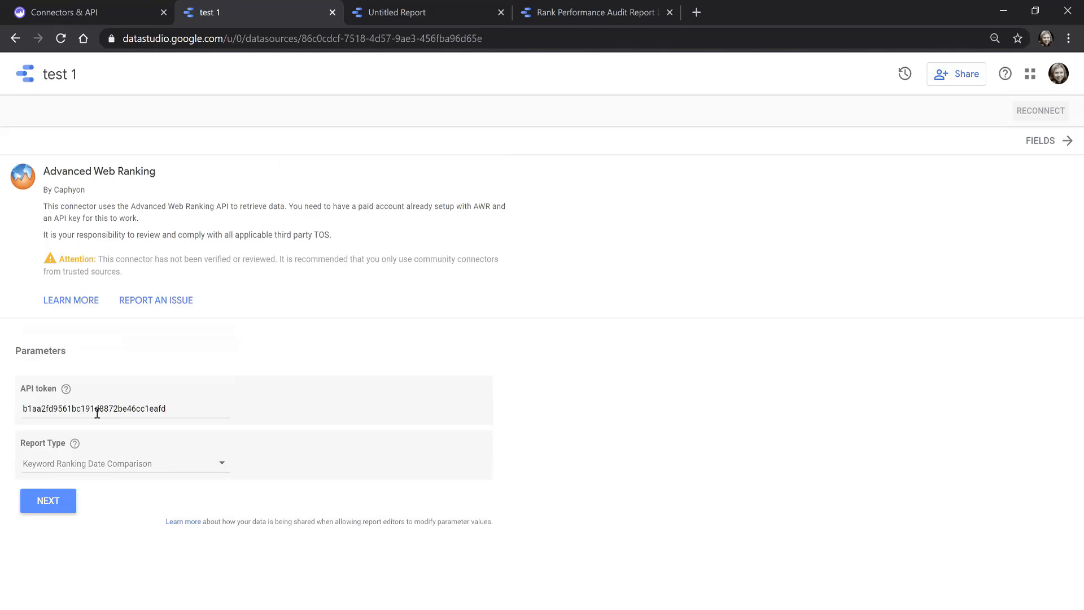
left_click(50, 506)
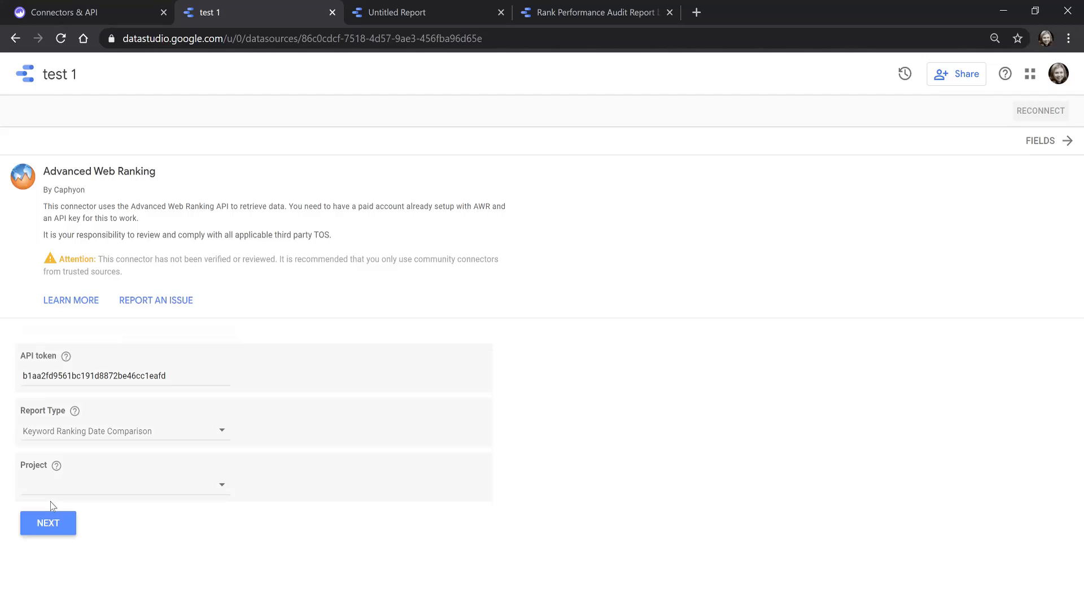
- Choose All Recipes GDS as the connection's project and continue to its remaining parameters
left_click(223, 483)
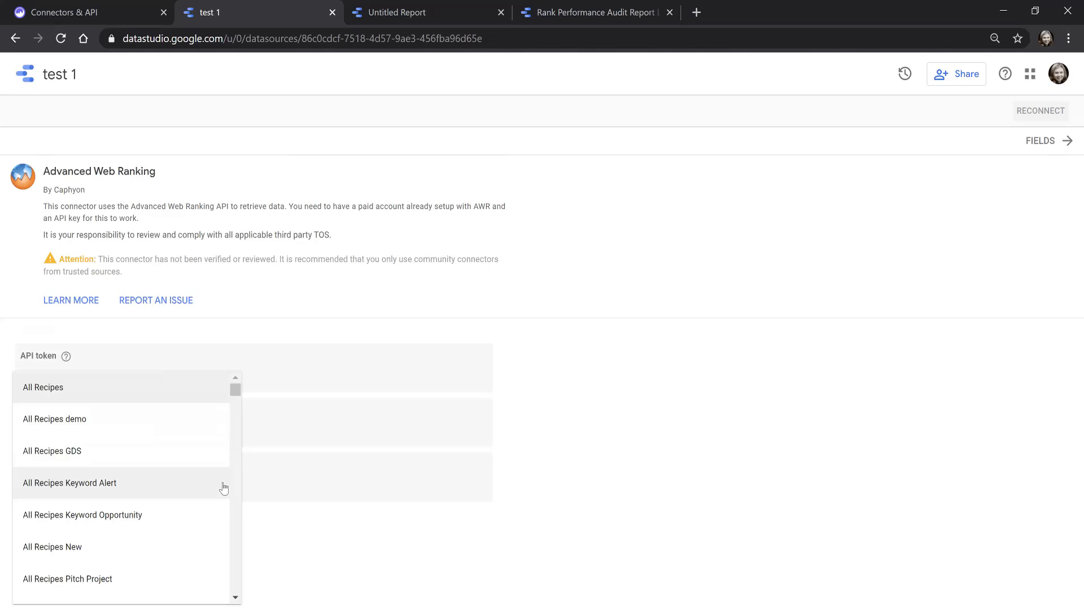
left_click(131, 452)
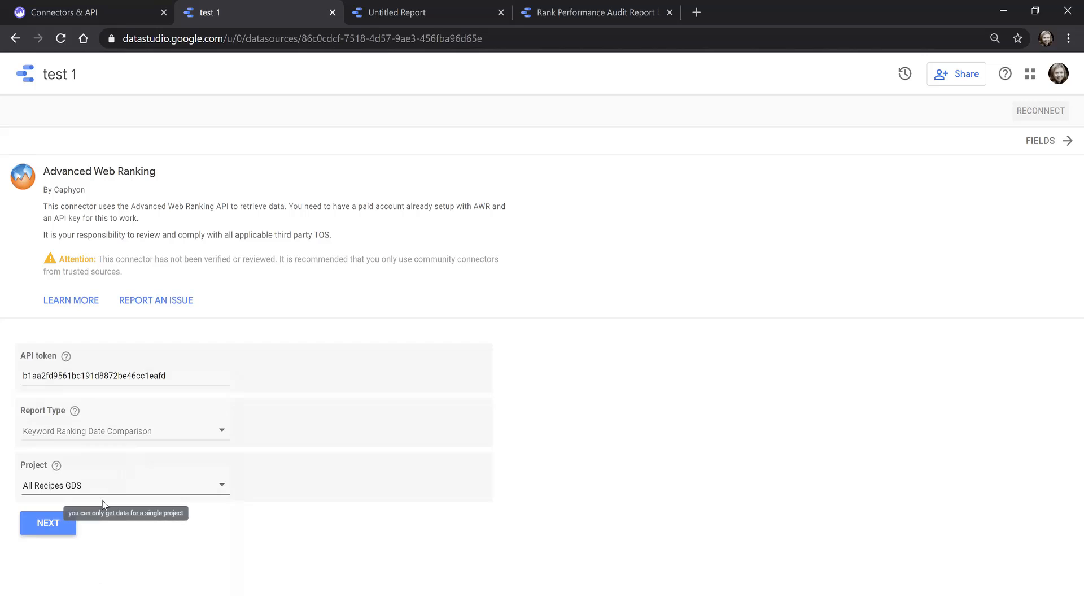
left_click(52, 525)
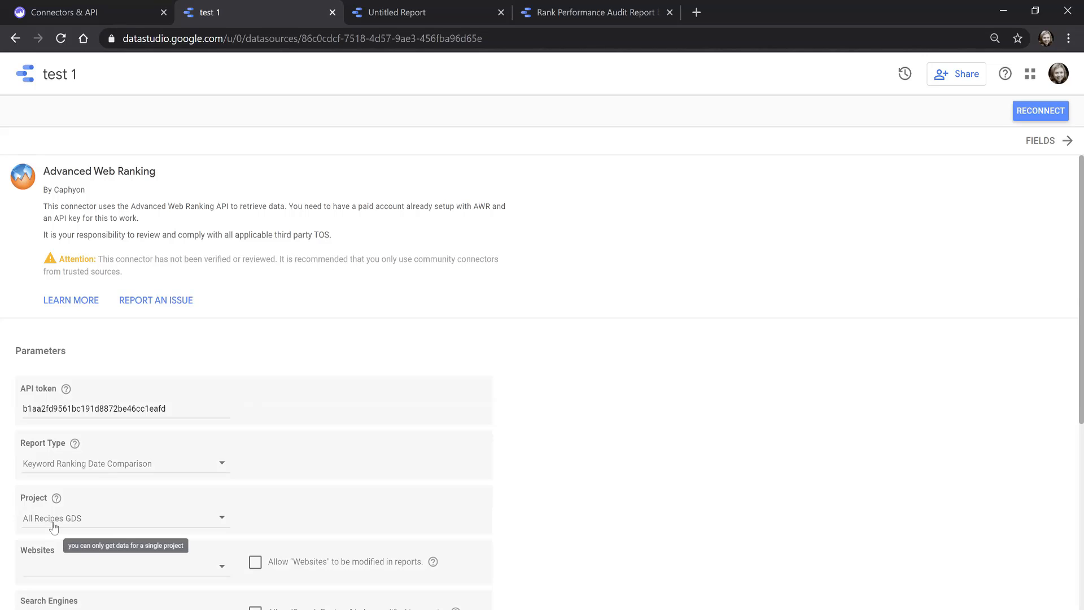
scroll(377, 414, "down", 4)
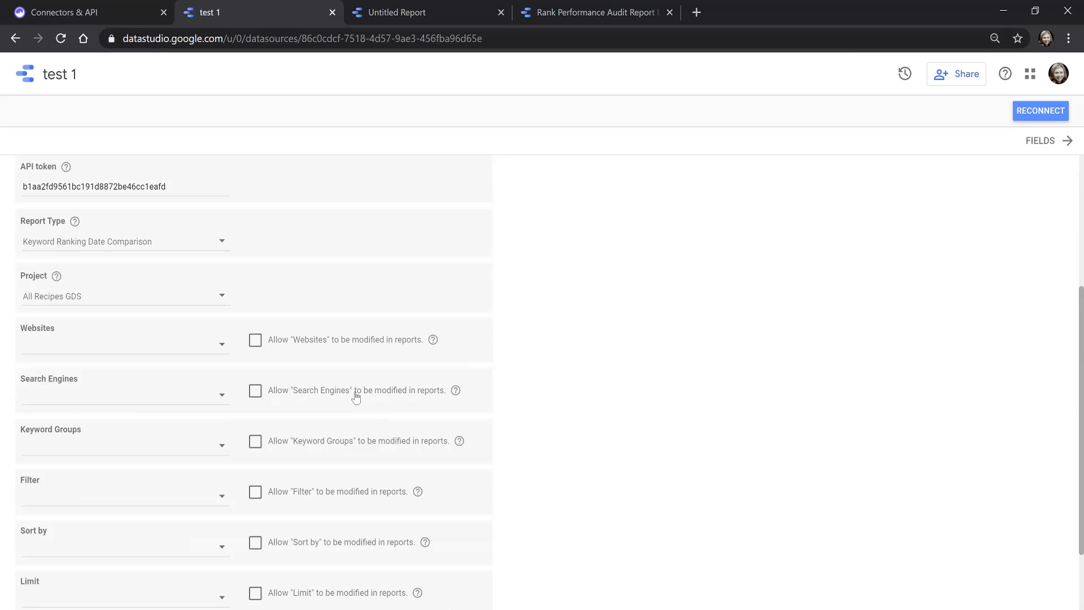
left_click(224, 350)
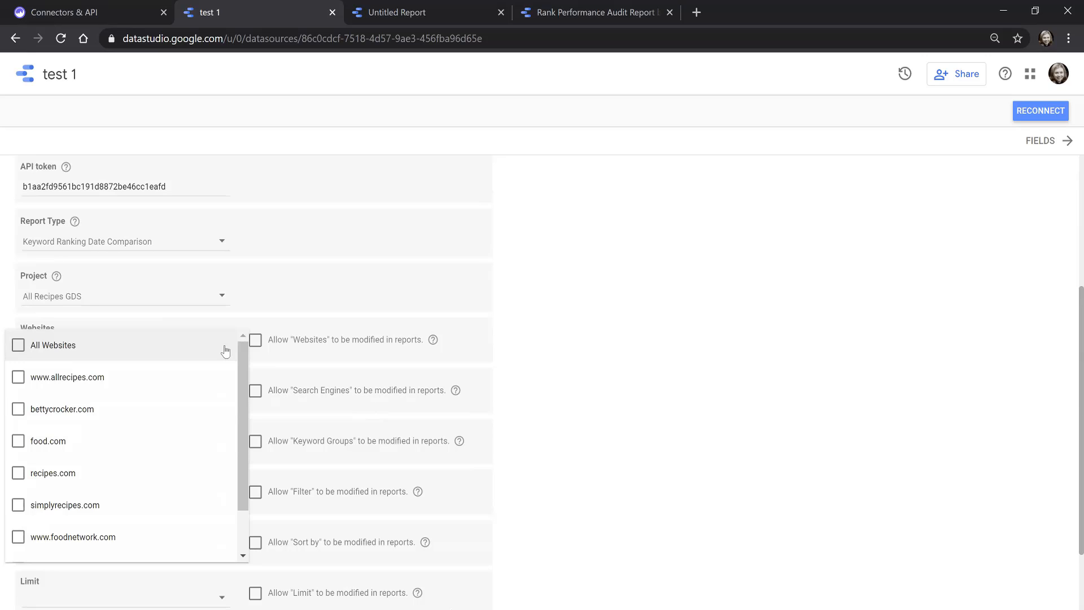
left_click(19, 378)
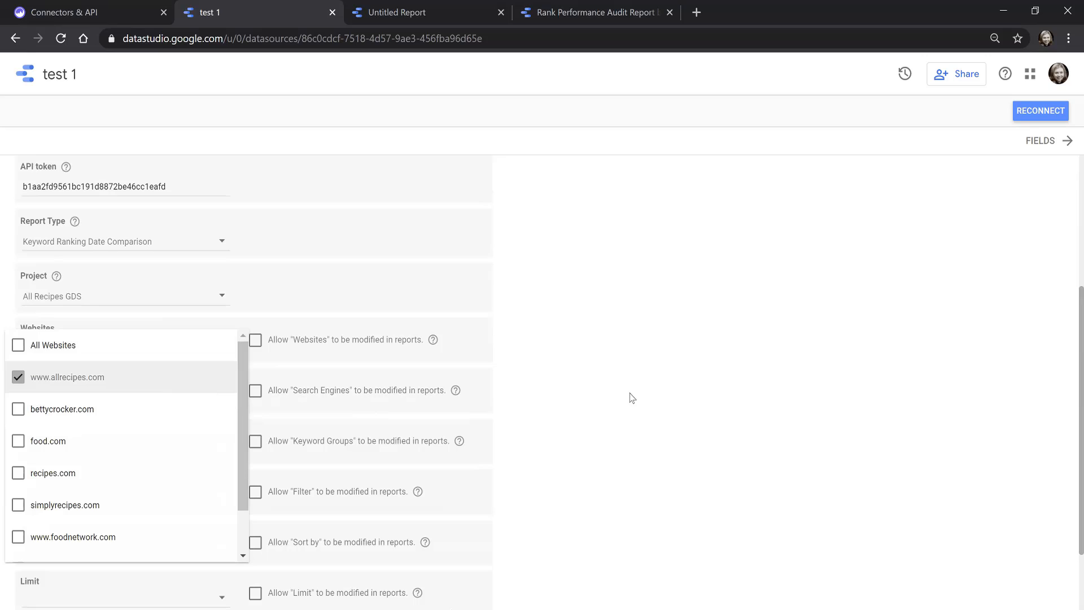
- Set the connection's search engines to All Search Engines and its keyword groups to All Keywords
left_click(693, 391)
left_click(215, 393)
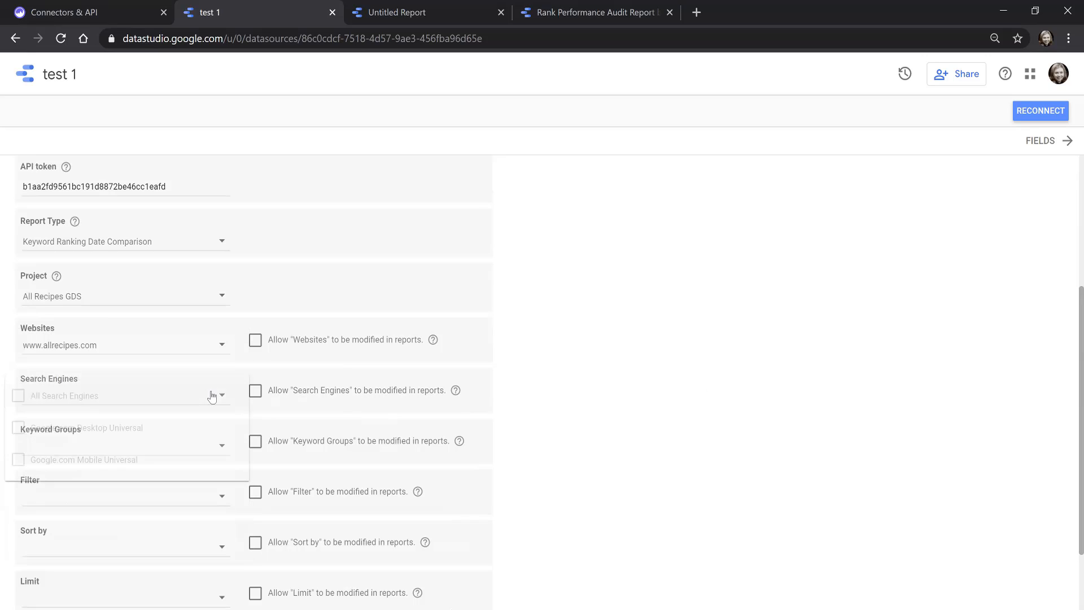
left_click(113, 401)
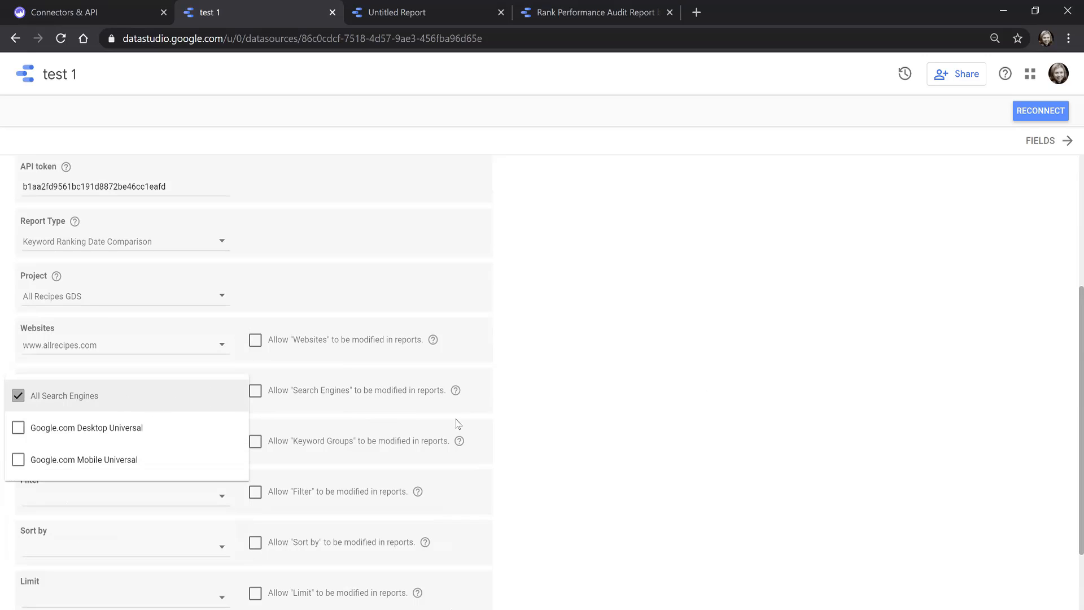
left_click(539, 411)
left_click(195, 446)
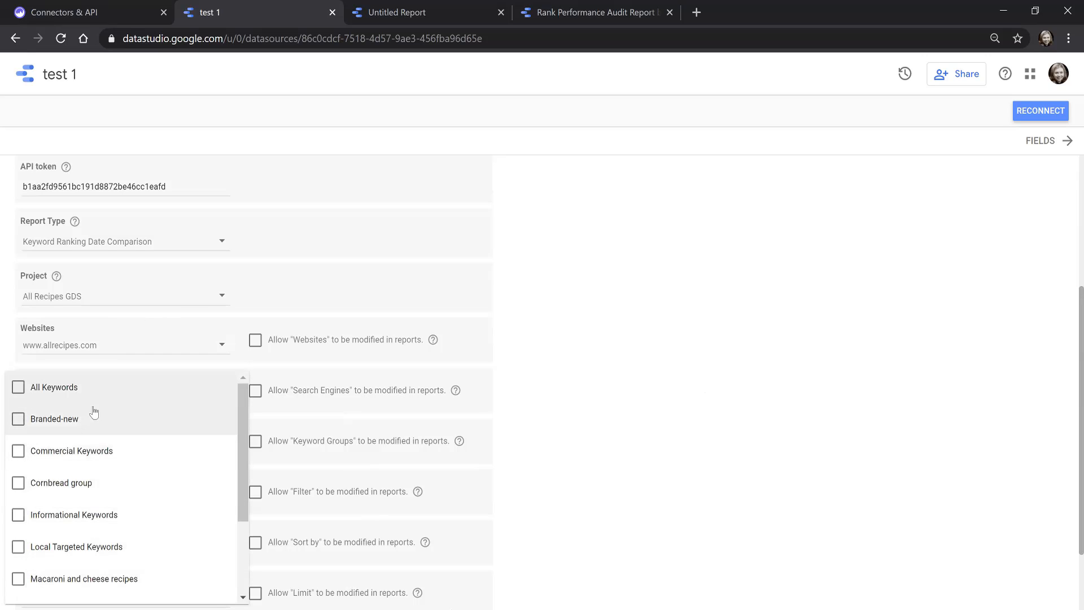
left_click(74, 396)
left_click(572, 435)
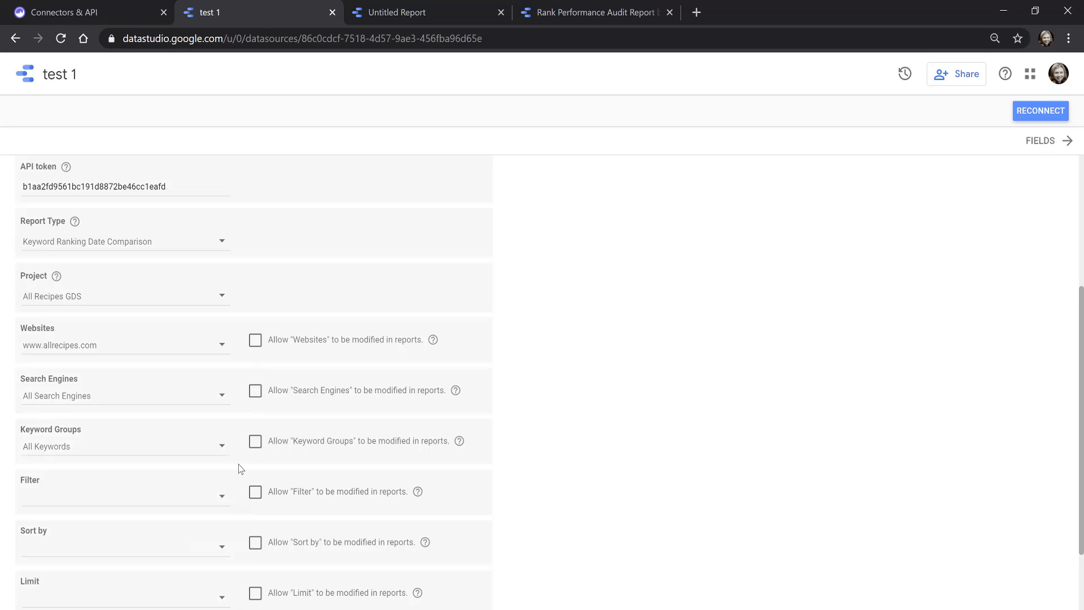
- Filter the connection's rankings to Top 30 and sort them by search volume with the downward-arrow option
scroll(125, 474, "down", 2)
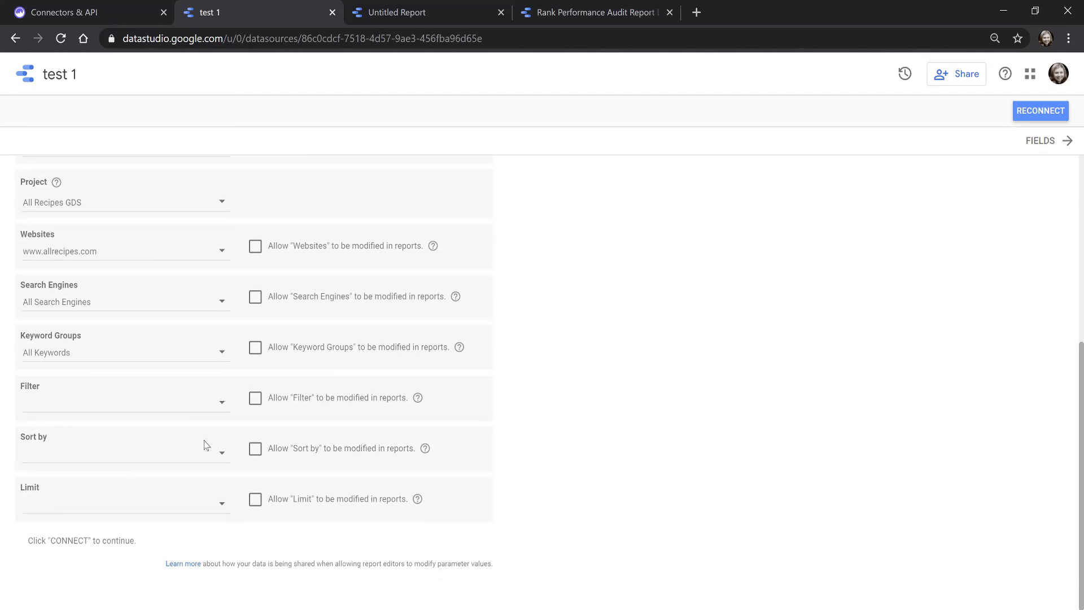
left_click(221, 406)
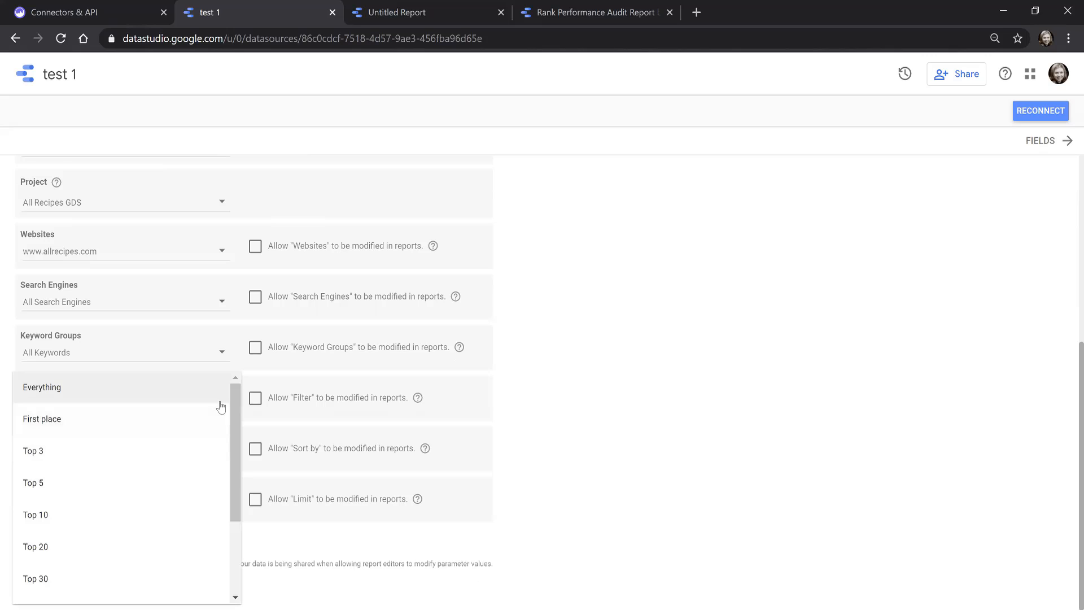
left_click(59, 577)
left_click(222, 453)
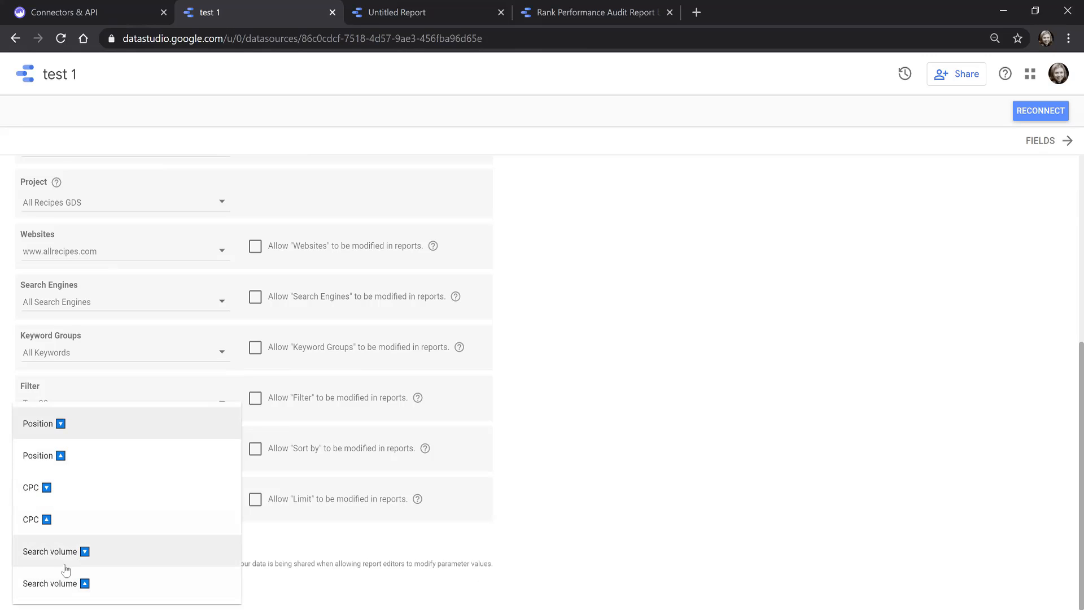
left_click(67, 556)
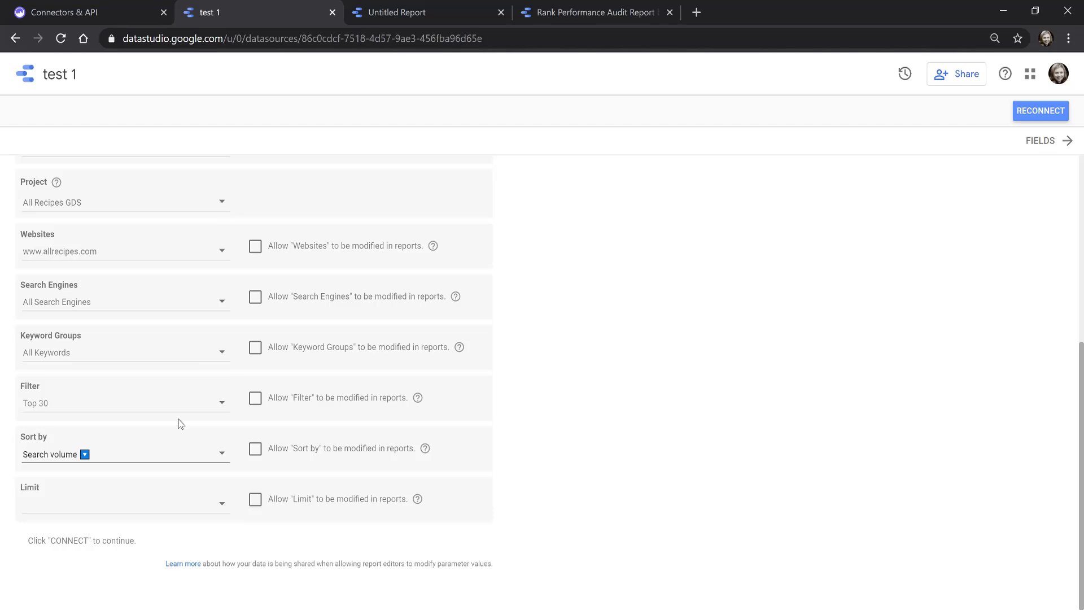
- Allow Keyword Groups to be modified in reports and set the connection's limit to 250,000
left_click(254, 349)
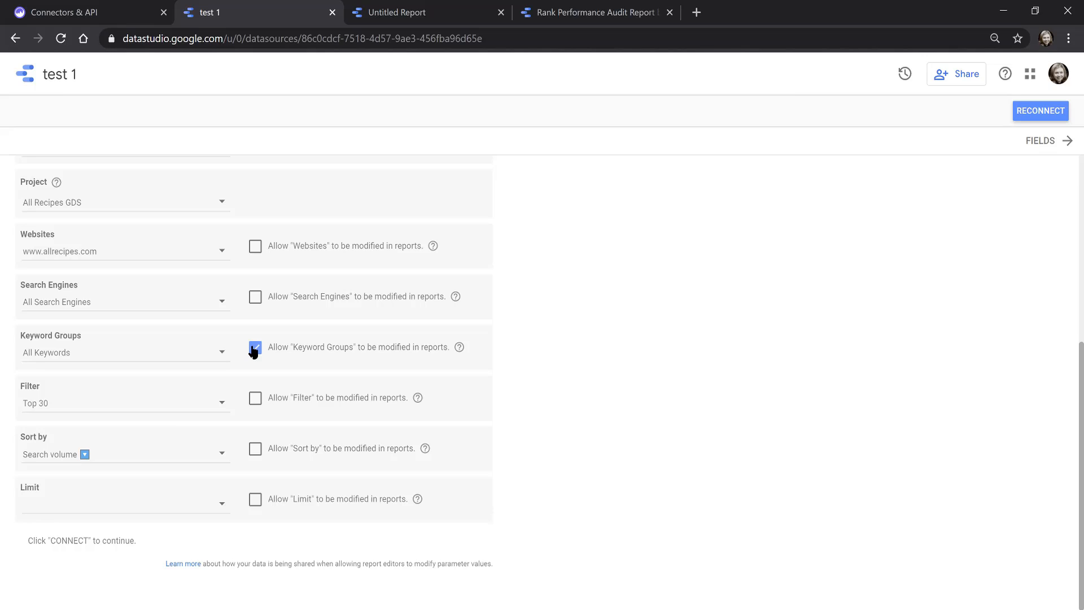
left_click(223, 510)
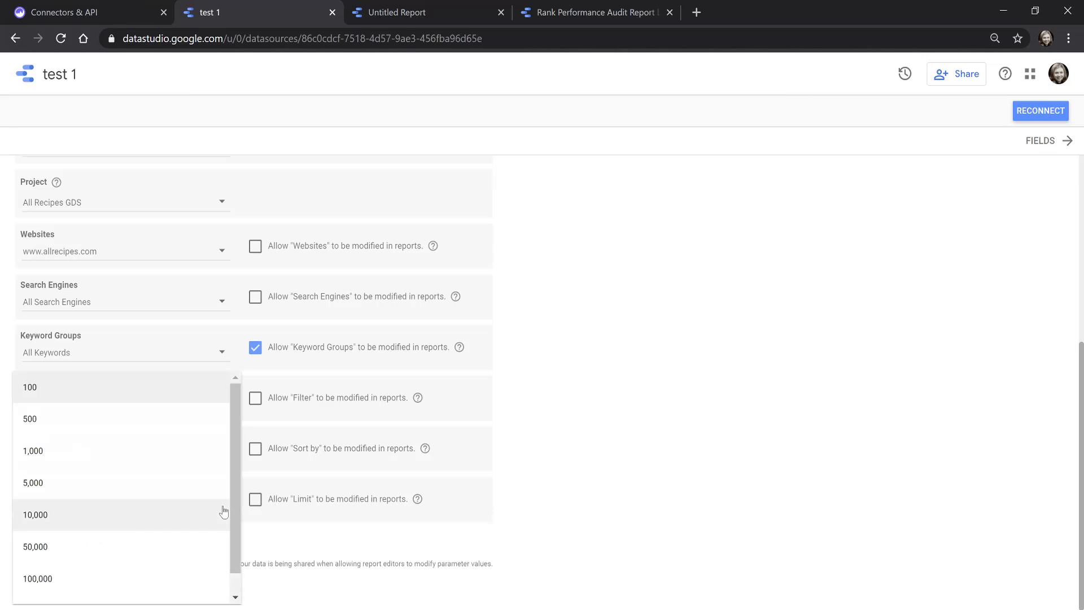
scroll(107, 536, "down", 1)
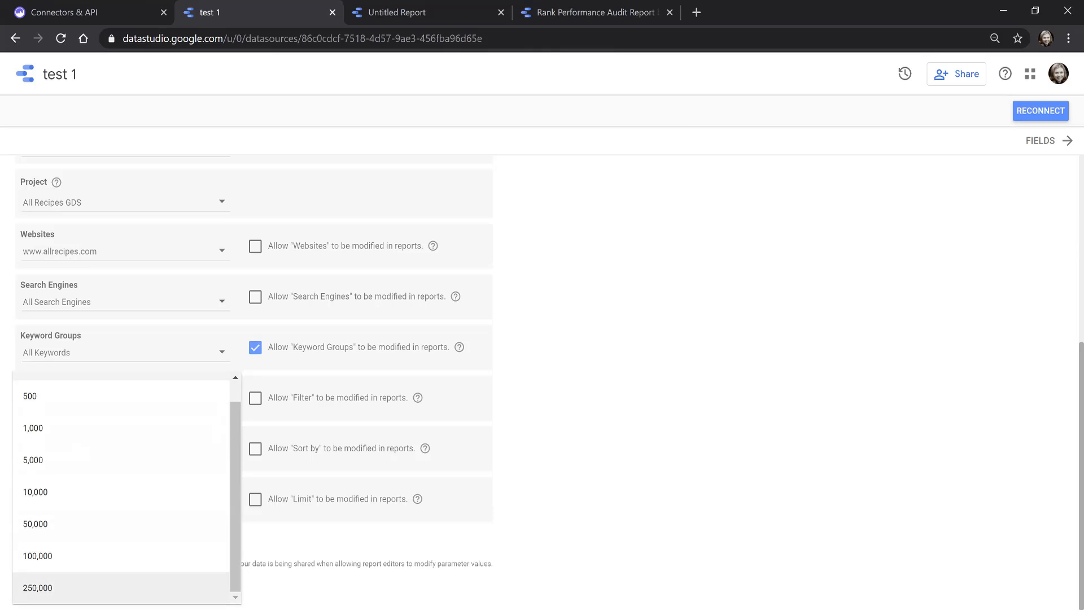
left_click(57, 588)
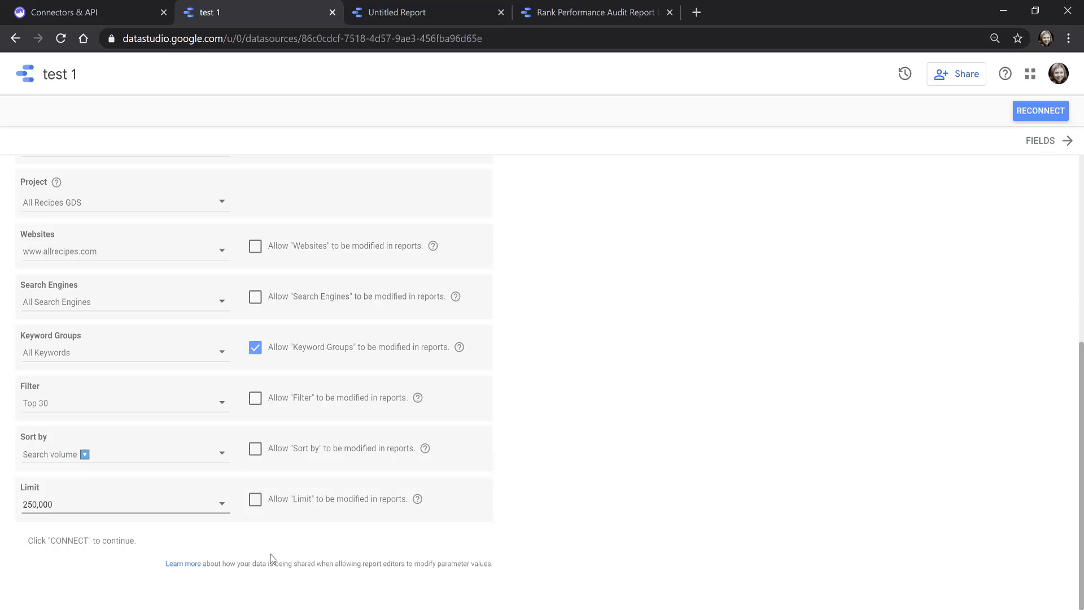
left_click(274, 555)
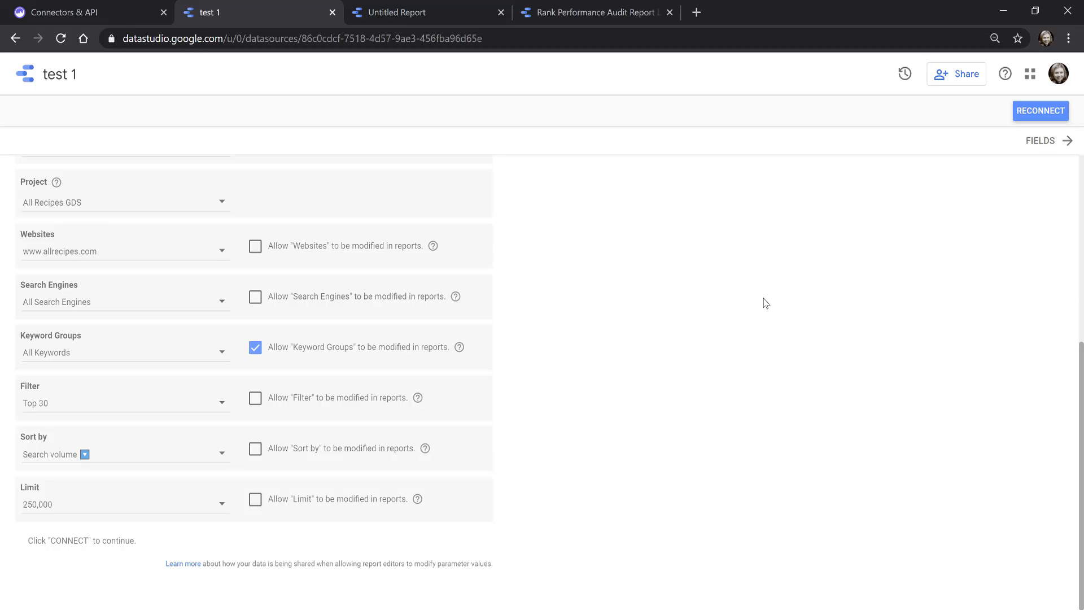
- Reconnect the test 1 data source, allowing parameter sharing and applying the changed field configuration
left_click(1042, 115)
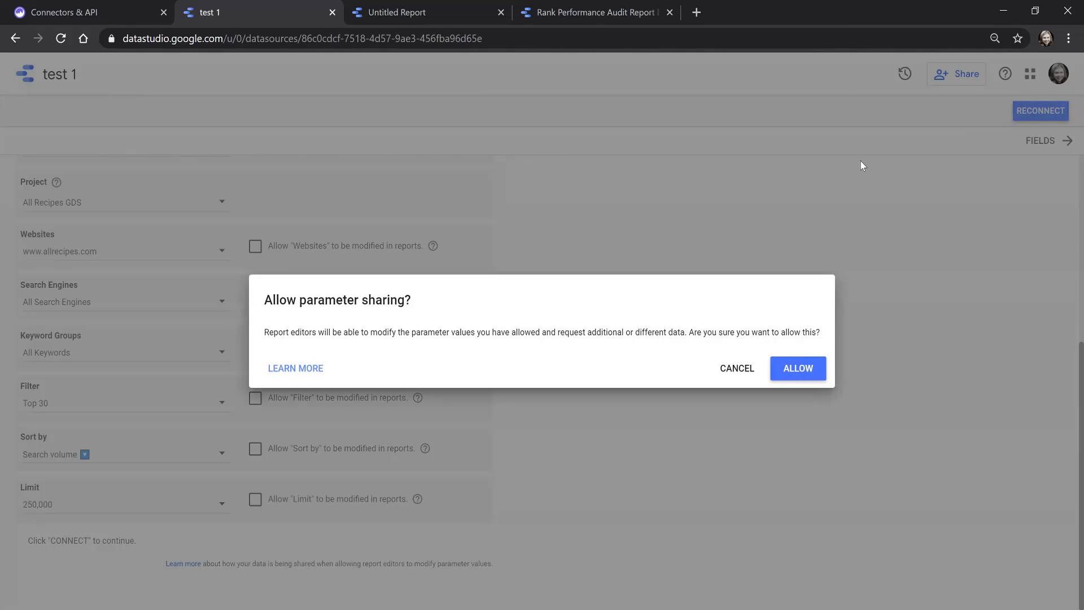
left_click(796, 375)
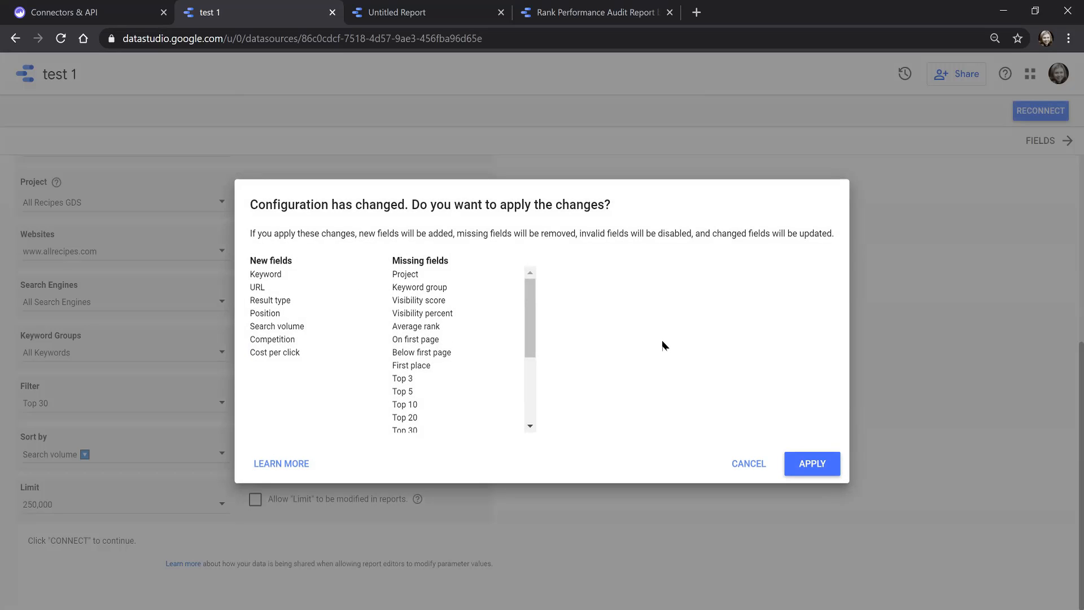
left_click(810, 463)
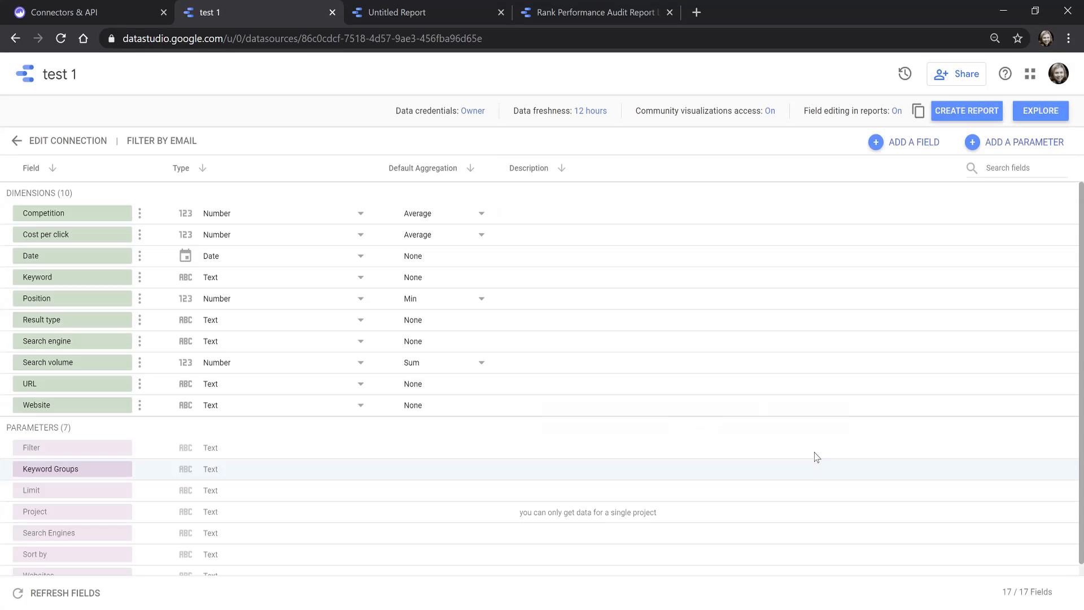
- Create a report from the test 1 data source and change its table's dimension to Keyword
left_click(946, 123)
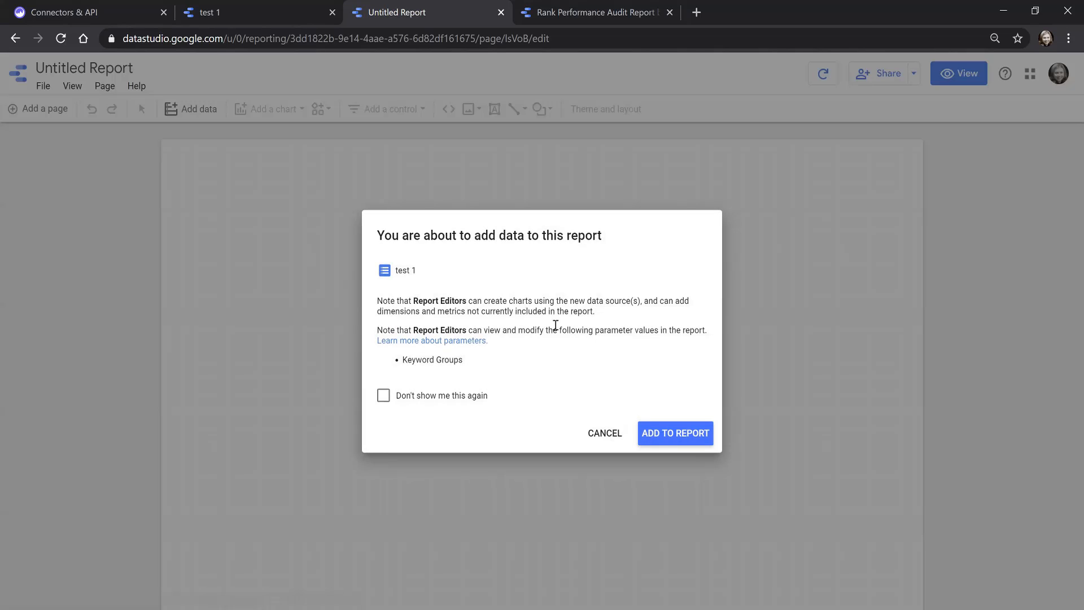
left_click(665, 434)
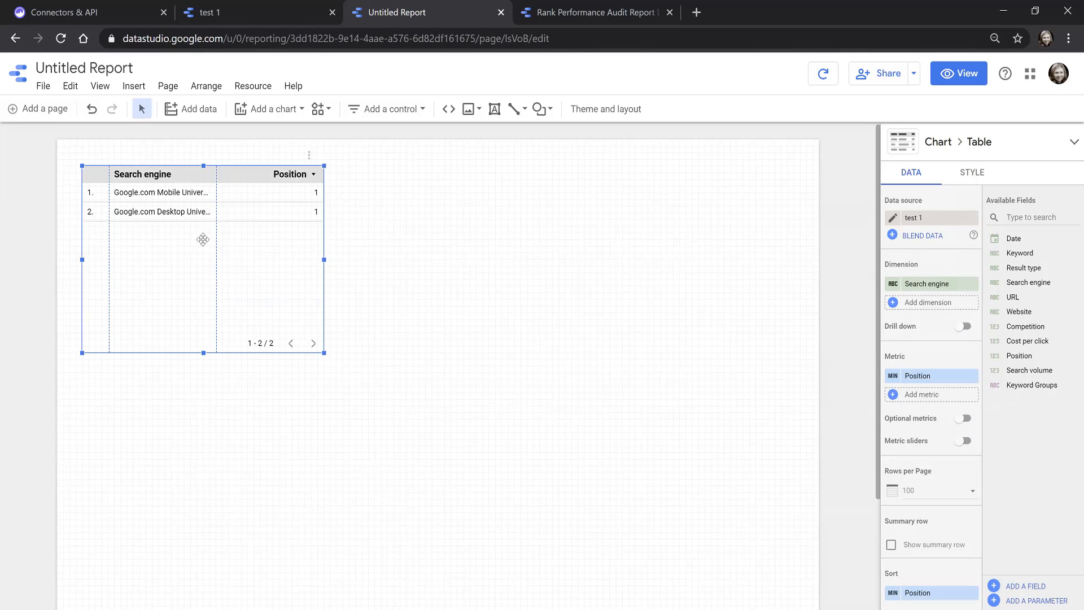
left_click(939, 286)
type("key")
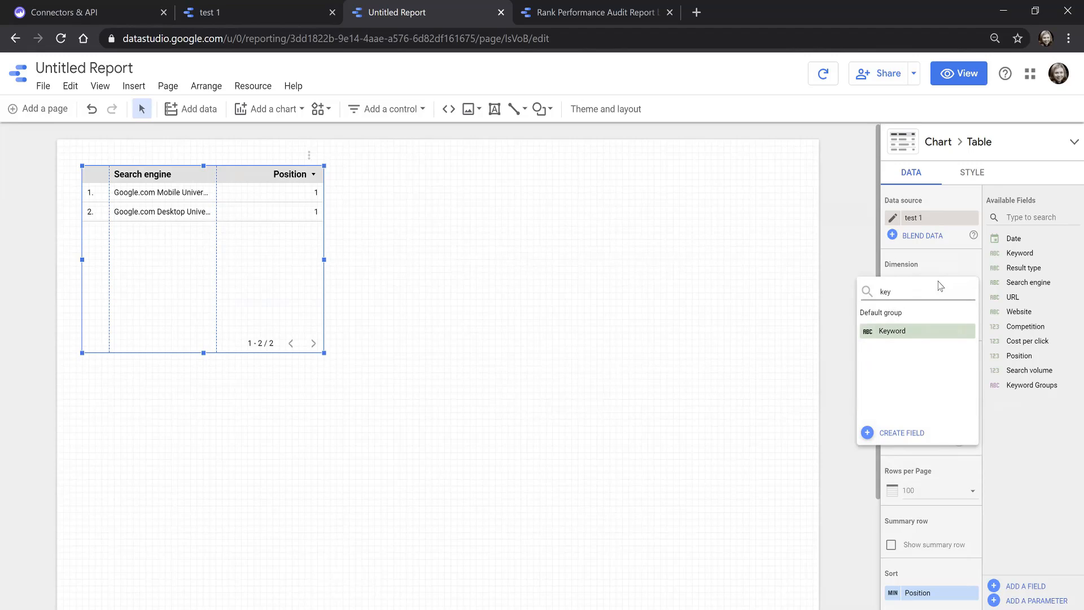
left_click(933, 330)
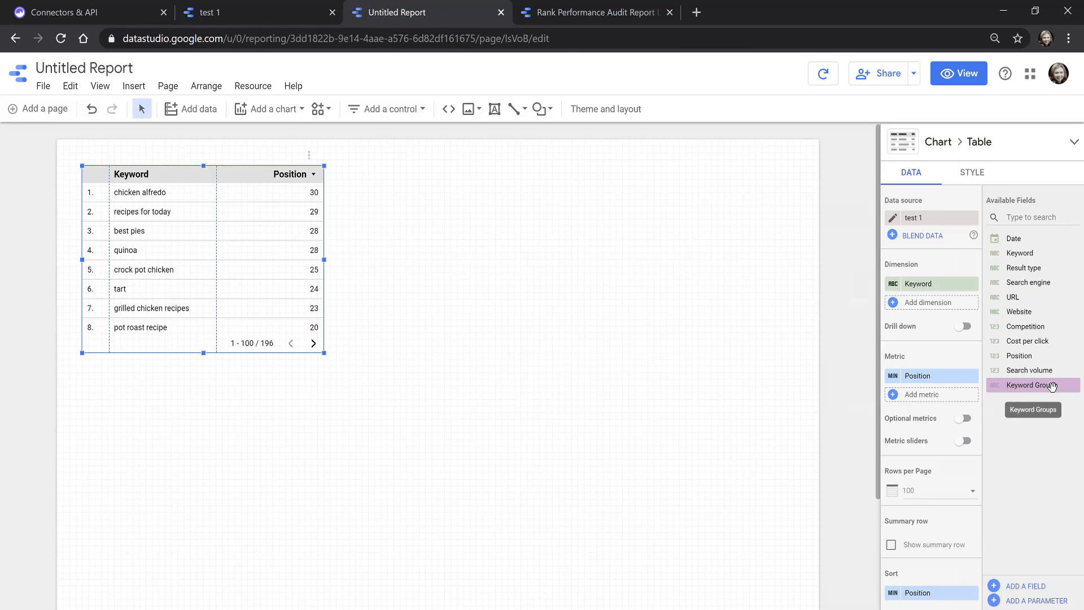
- Add a drop-down list control beside the keyword table and set its control field to the Keyword Groups parameter
left_click(394, 116)
left_click(384, 135)
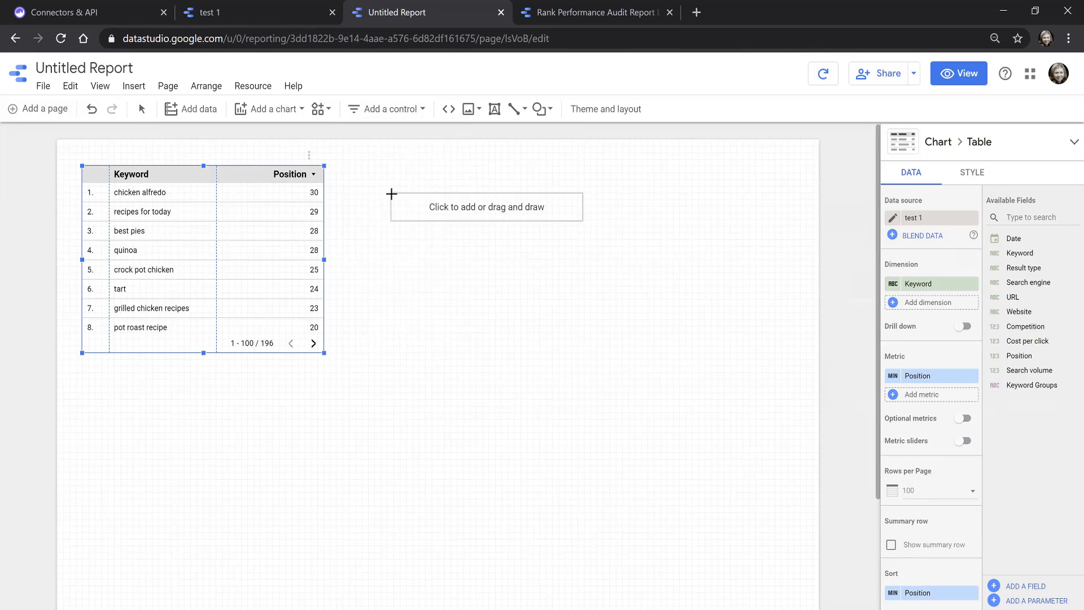
left_click(360, 180)
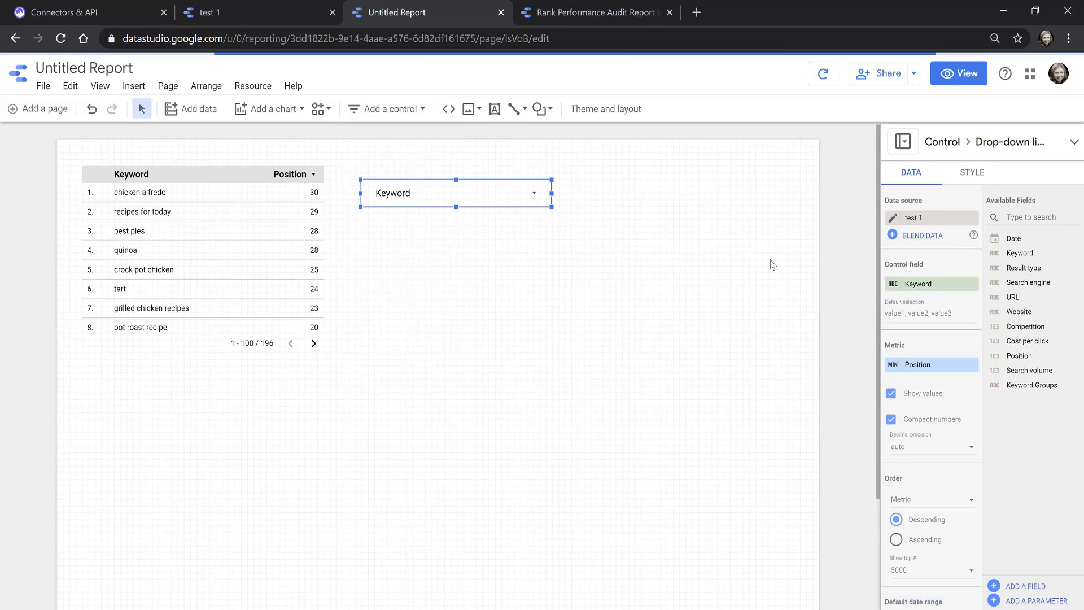
left_click(935, 284)
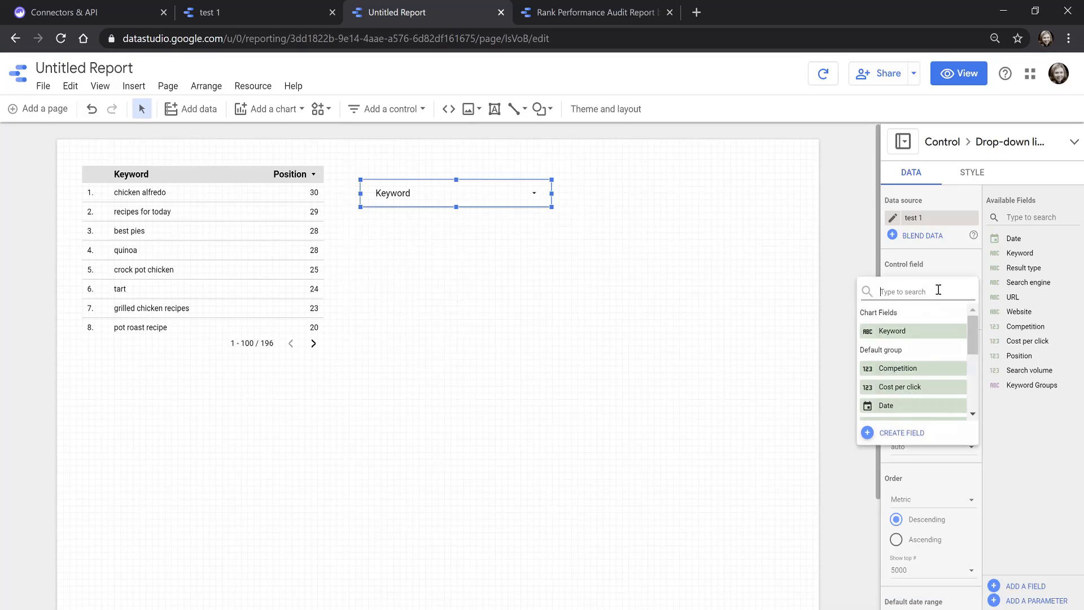
type("ke")
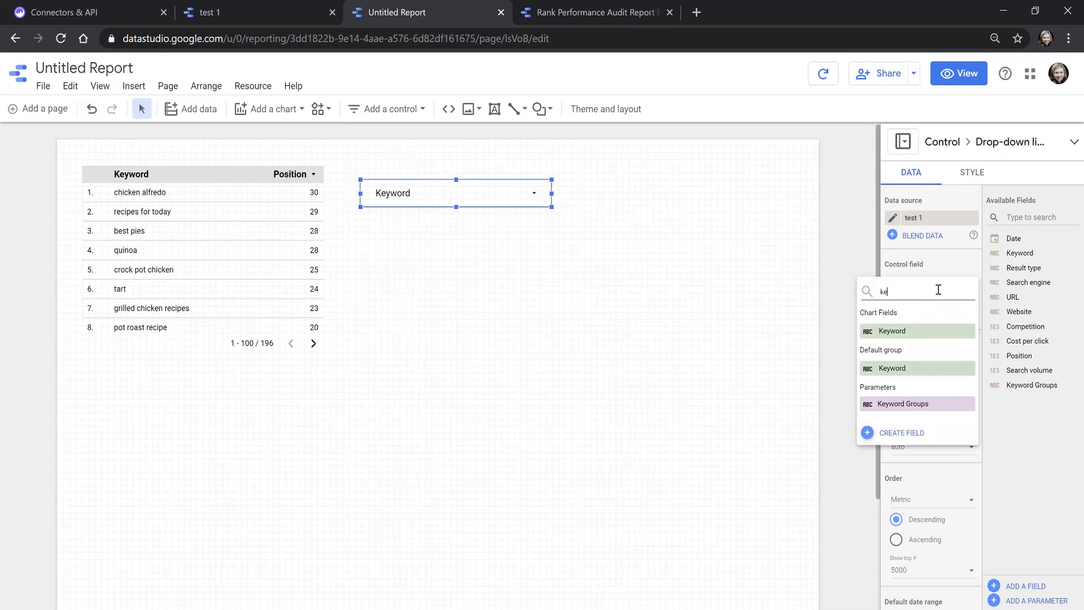
left_click(922, 404)
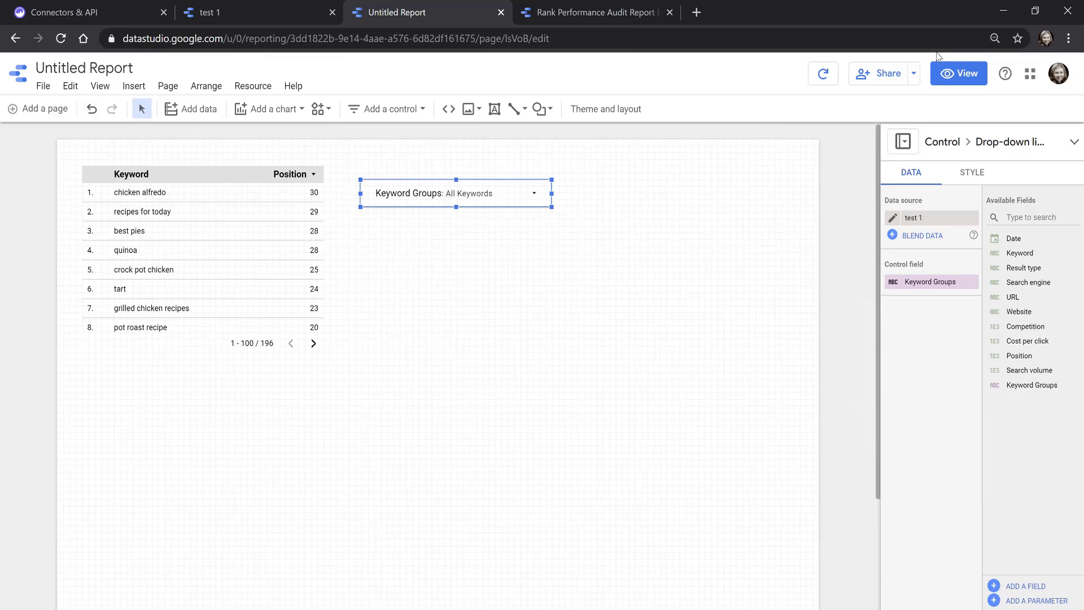
- Preview the report in view mode and add Cornbread group to the selection in the Keyword Groups control
left_click(959, 74)
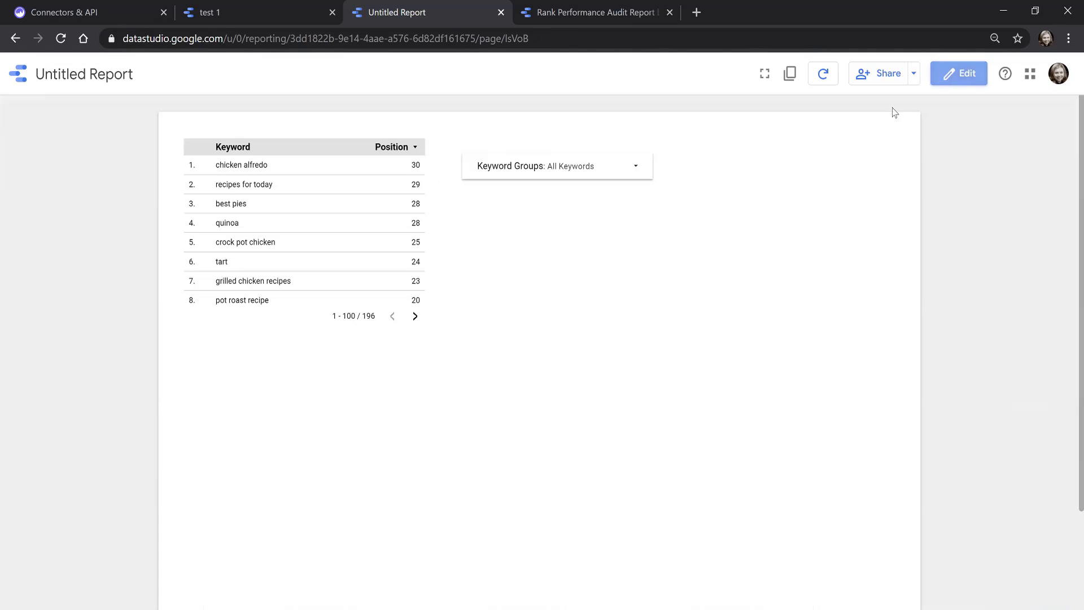
left_click(622, 165)
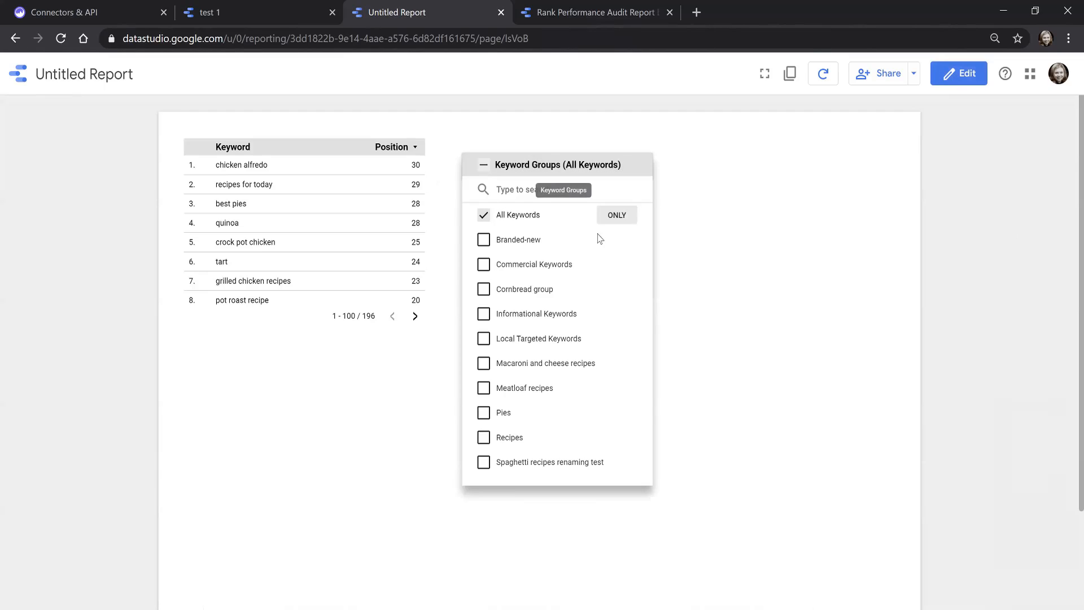
left_click(483, 290)
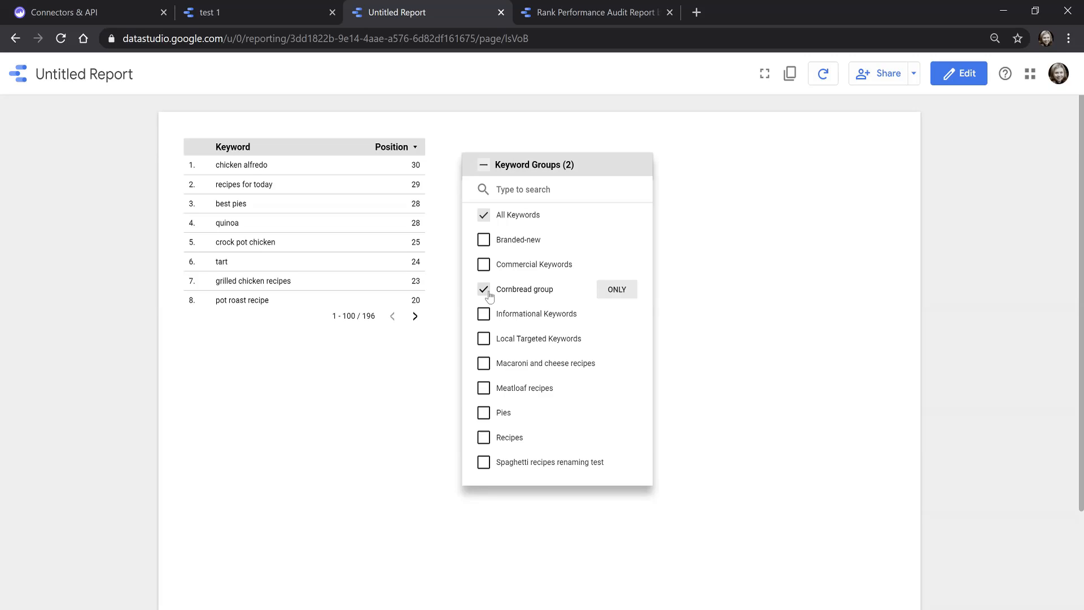
left_click(489, 144)
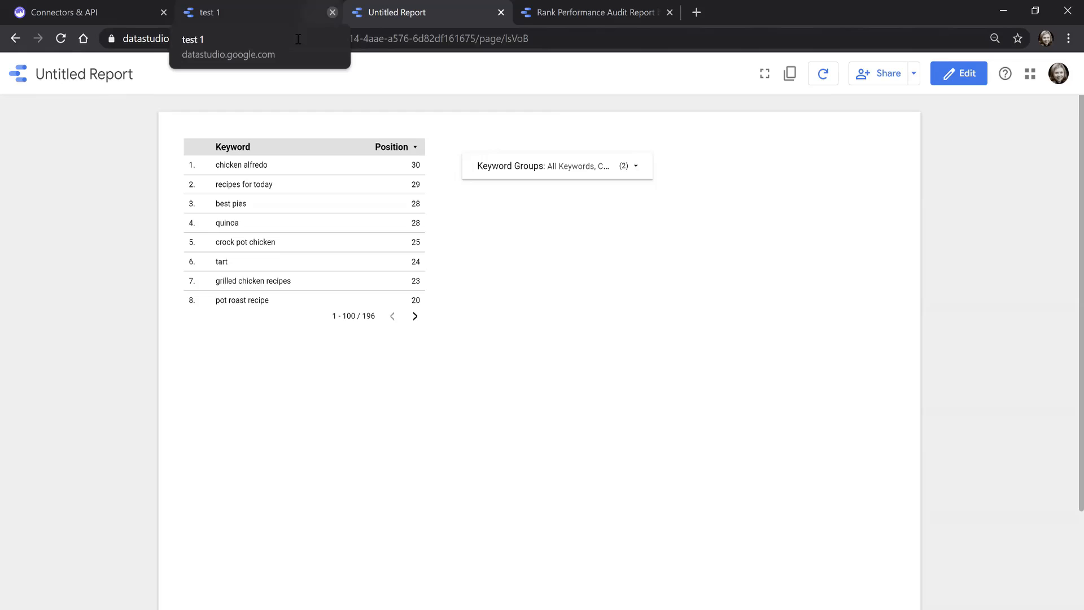
- Close the test 1 and Untitled Report pages, and edit the Rank Performance Audit Report with its Click Share % scorecard selected
left_click(332, 12)
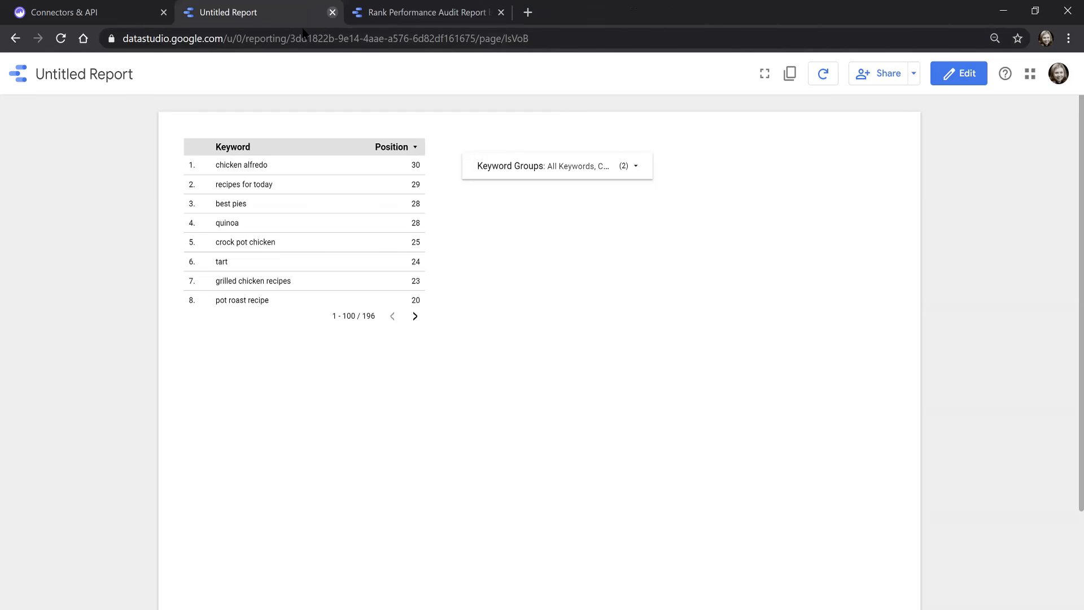
key("ctrl+w")
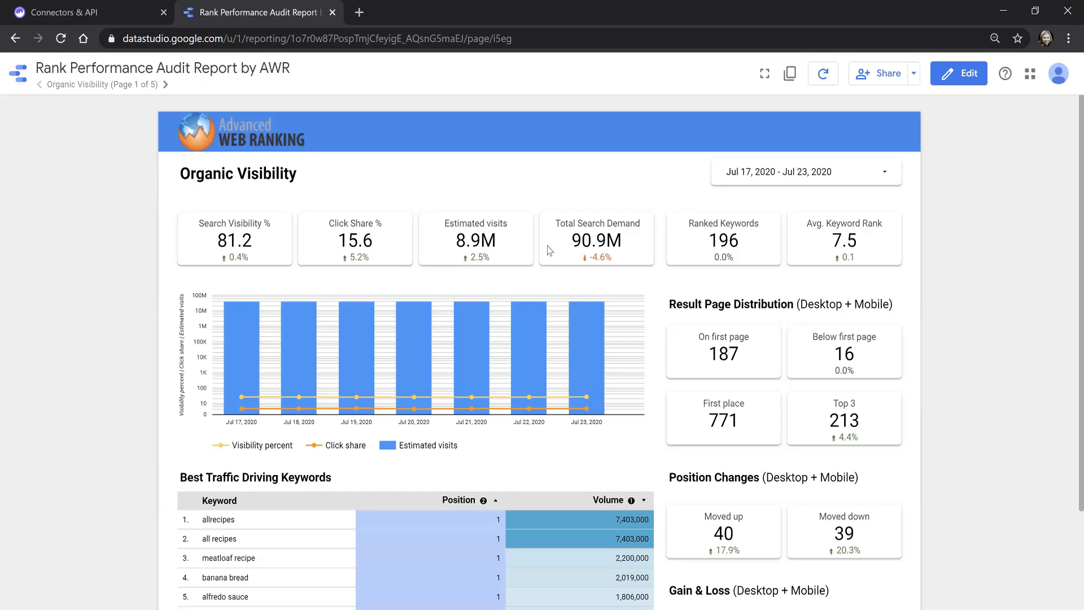
left_click(943, 84)
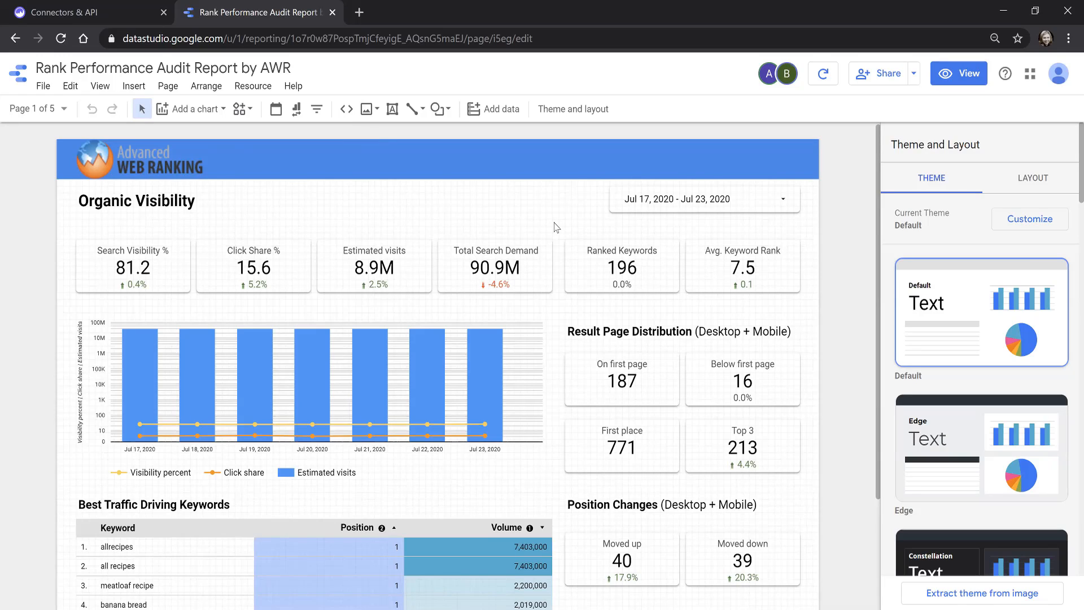
left_click(281, 274)
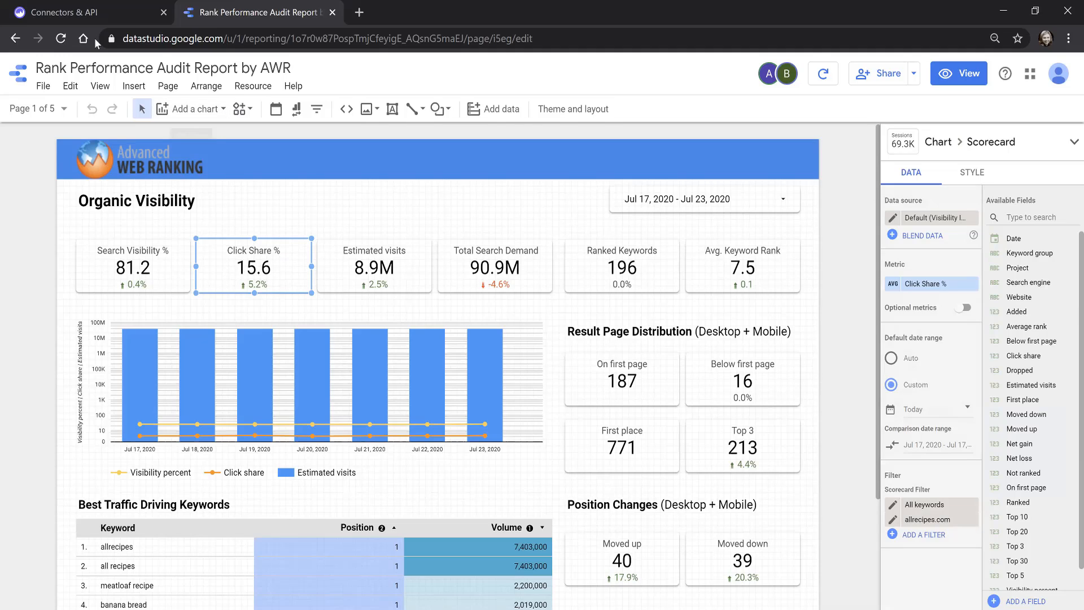
- Switch to Advanced Web Ranking, open the Websites report under Visibility, and review its visibility metrics for the compared websites
left_click(77, 15)
scroll(107, 399, "down", 3)
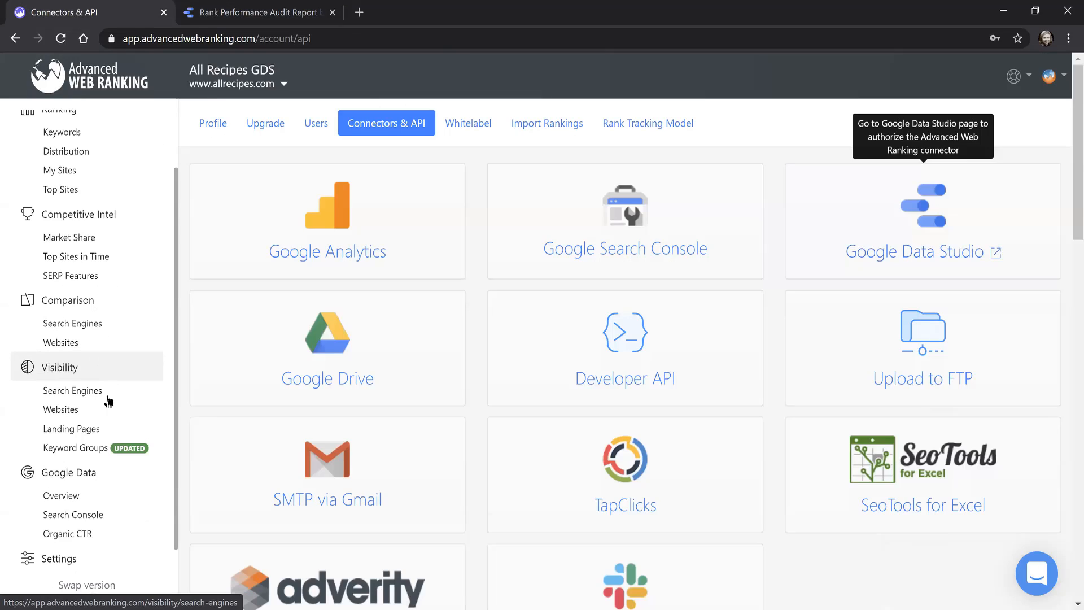
scroll(67, 417, "down", 2)
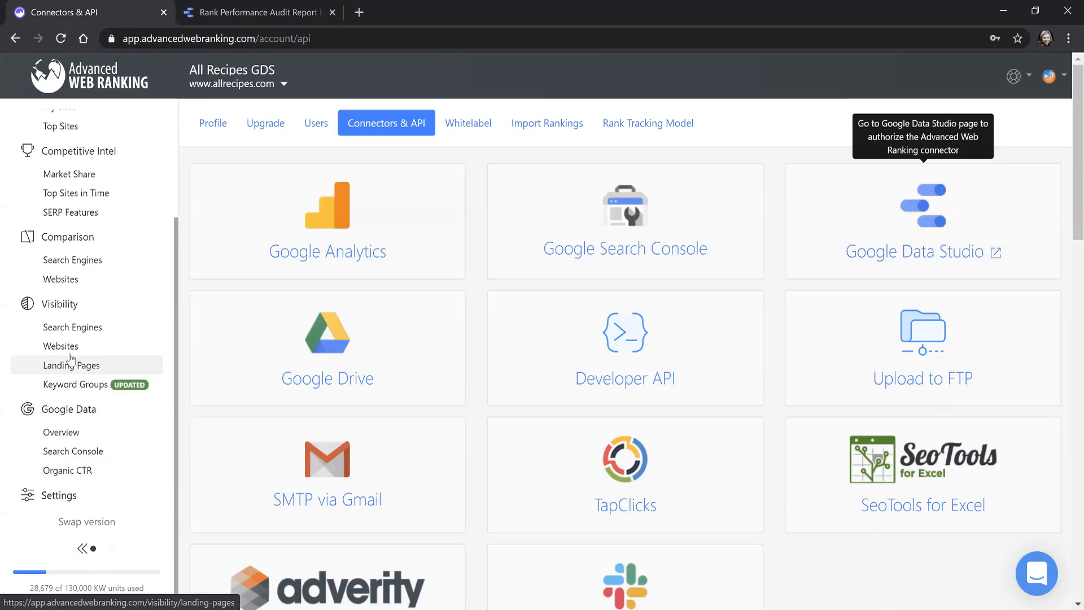
left_click(99, 402)
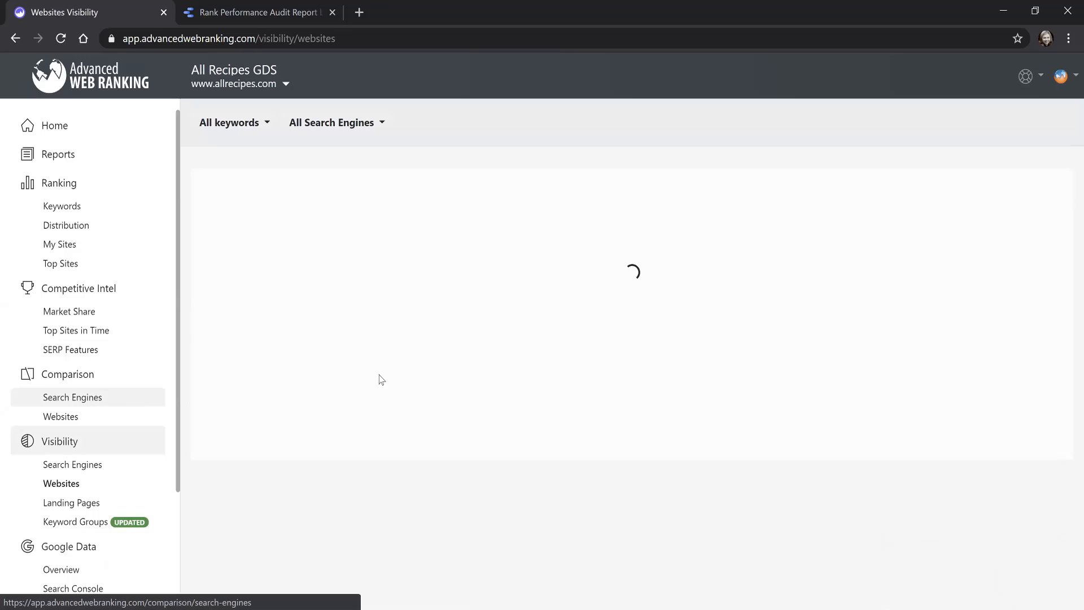
scroll(381, 378, "down", 2)
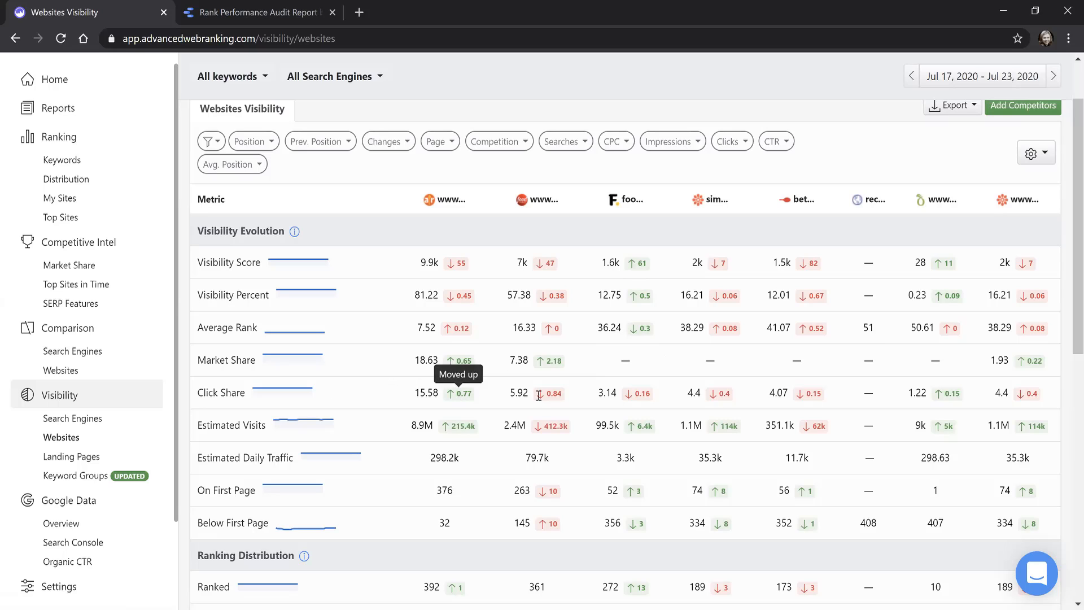
scroll(943, 202, "up", 2)
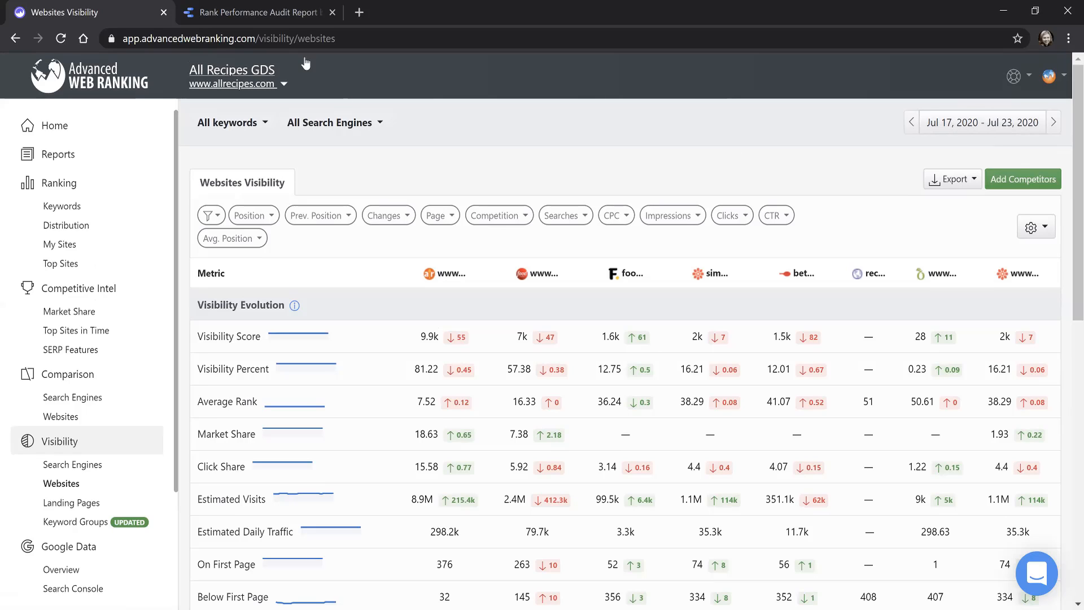
- Back in the audit report, try Last 7 days as the Click Share % scorecard's custom date range and discard it
left_click(249, 13)
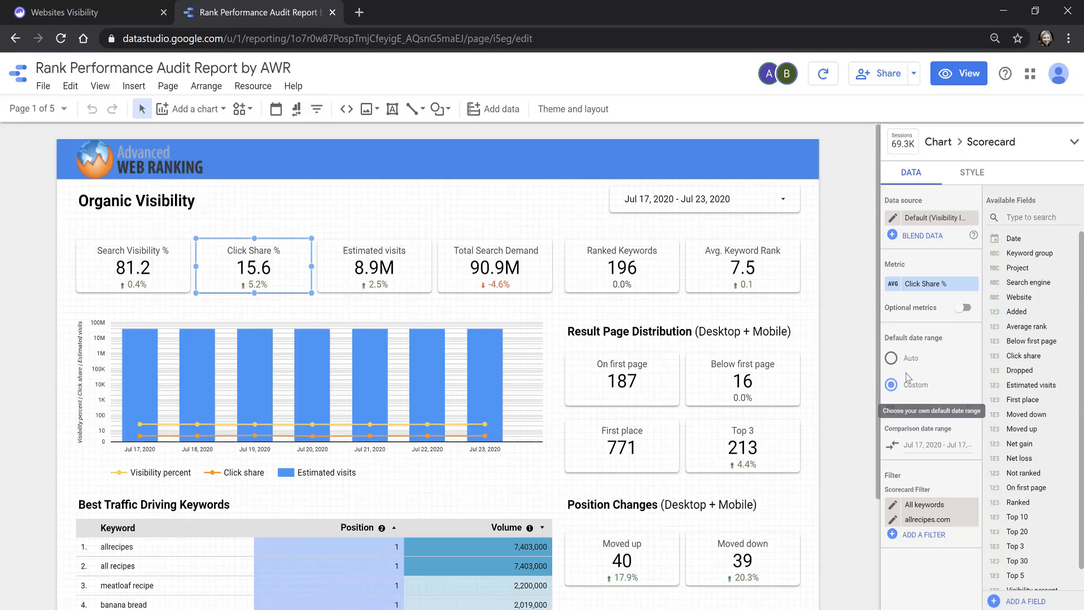
left_click(942, 408)
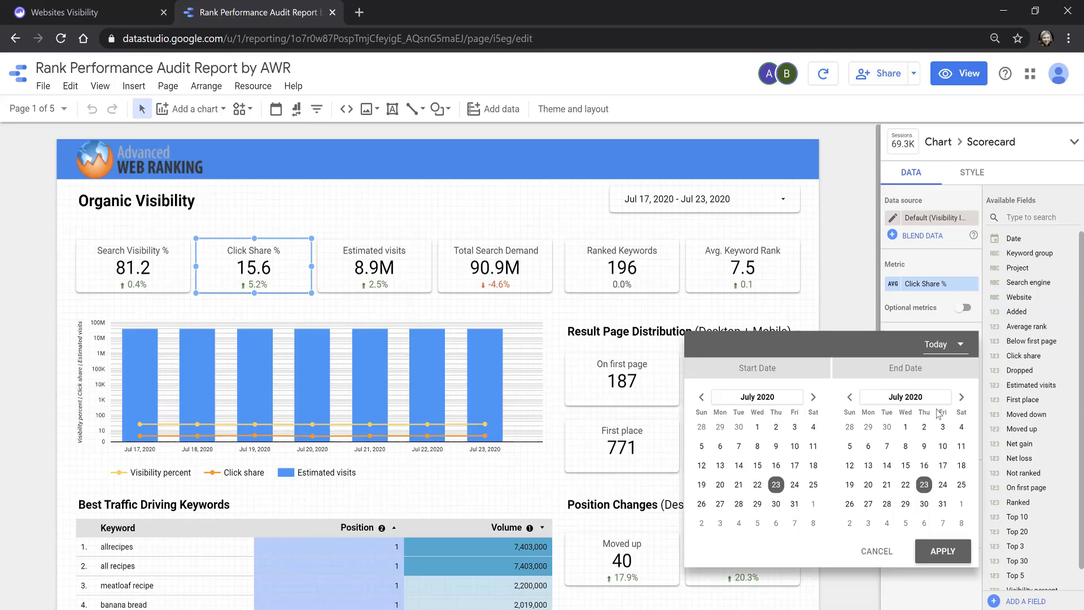
left_click(943, 355)
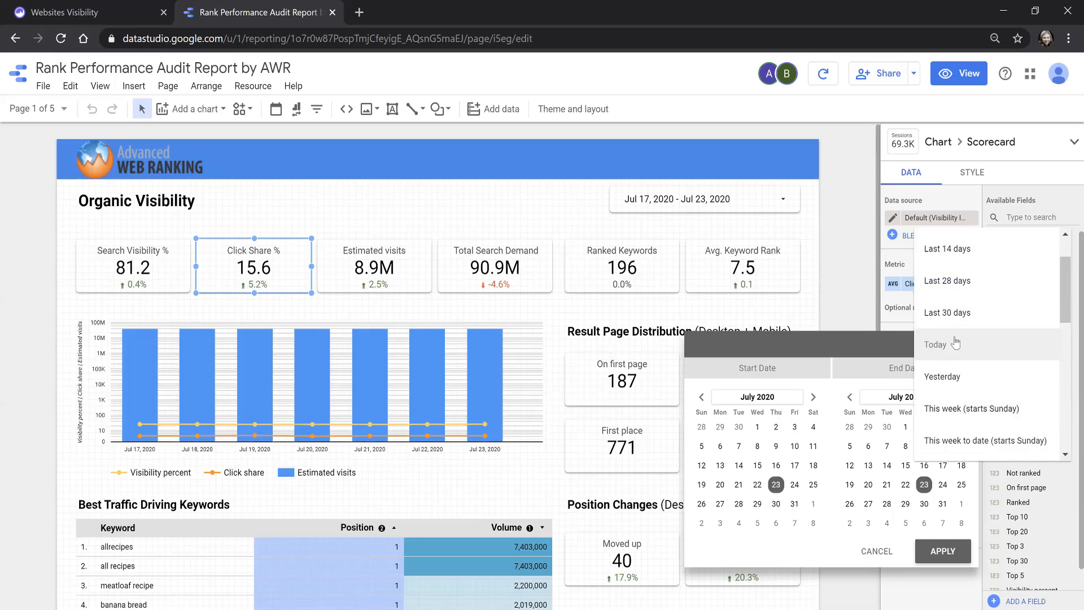
scroll(964, 316, "up", 1)
left_click(954, 275)
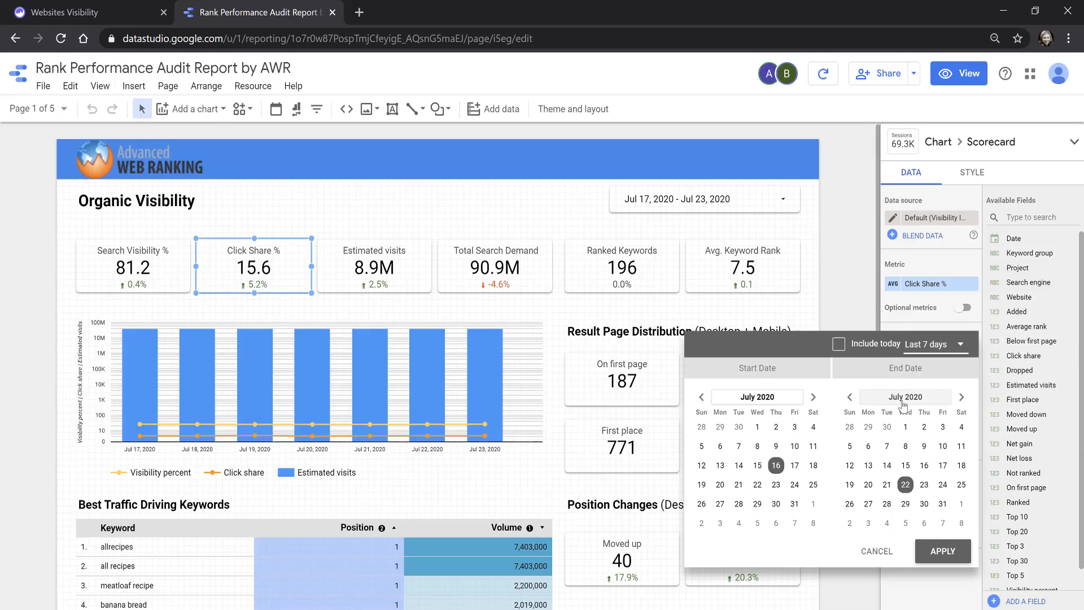
left_click(874, 553)
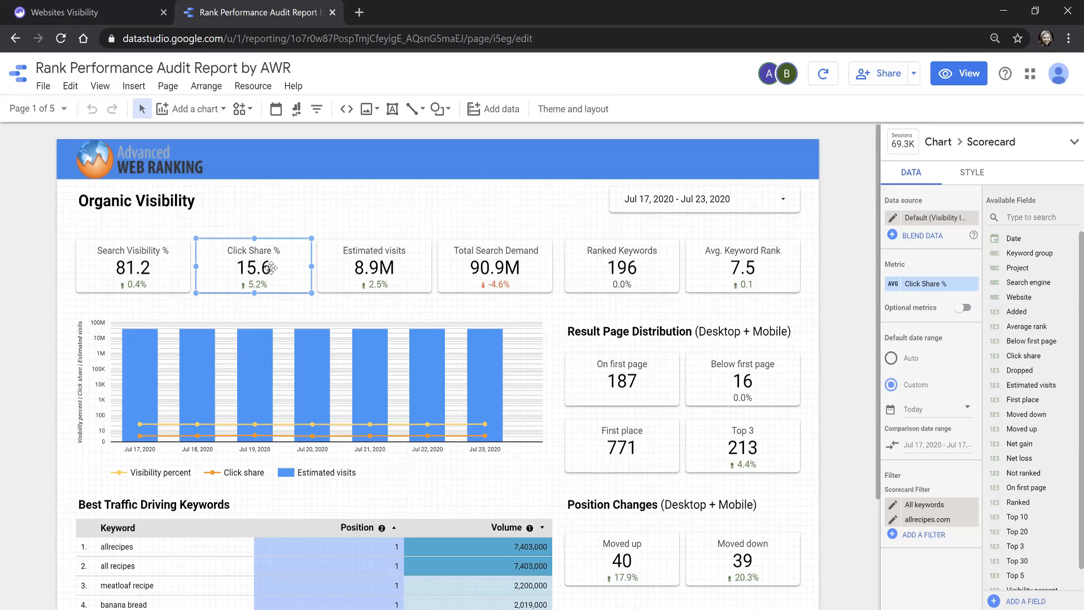
- Inspect the definitions of the allrecipes.com and All keywords filters on the Click Share % scorecard, leaving both filters without saving
left_click(892, 520)
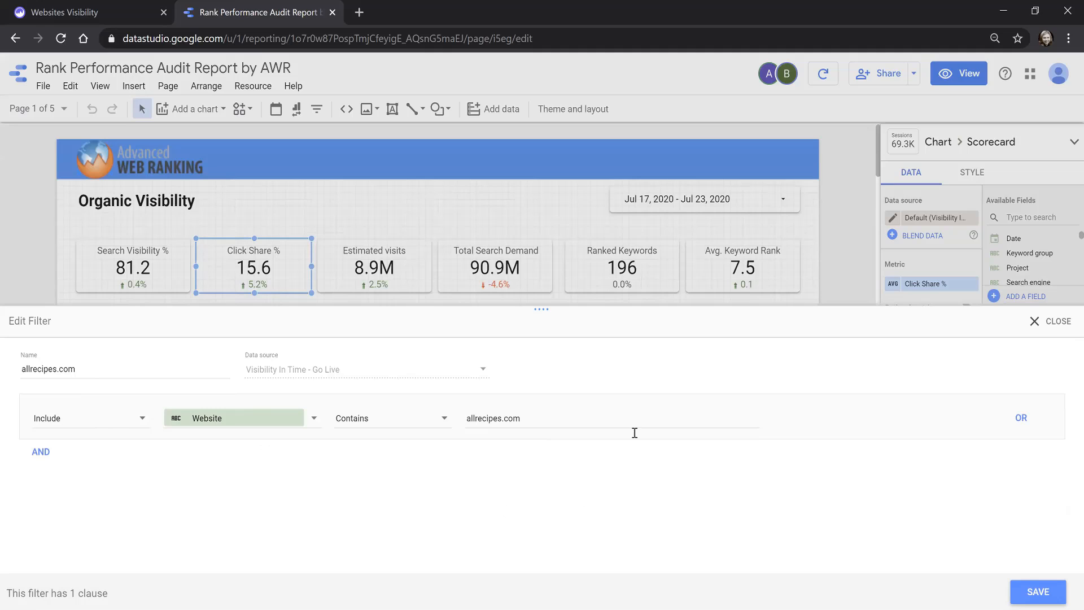
left_click(1053, 321)
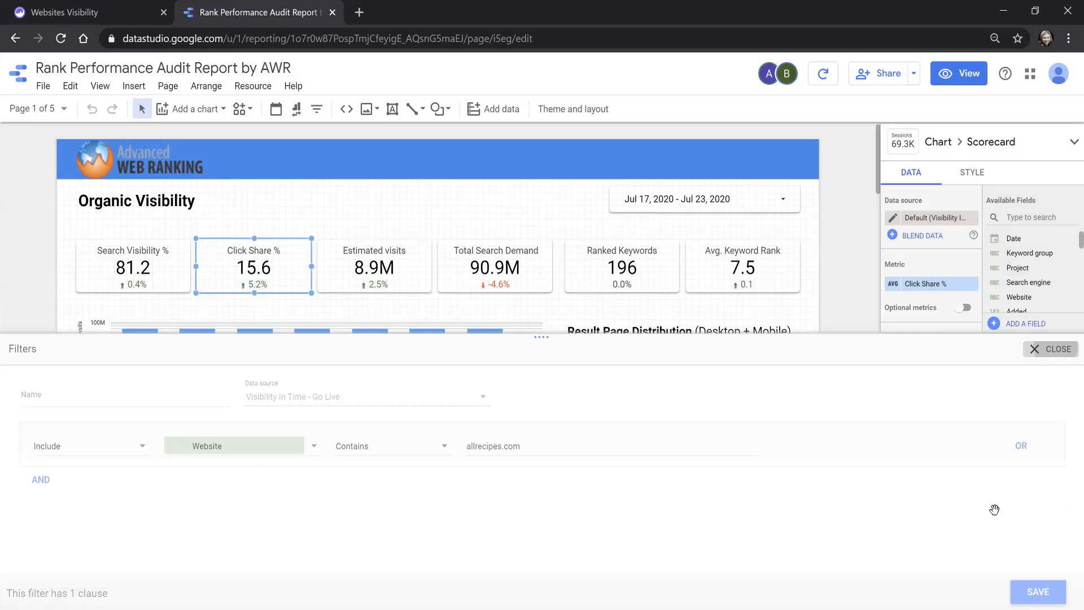
left_click(893, 505)
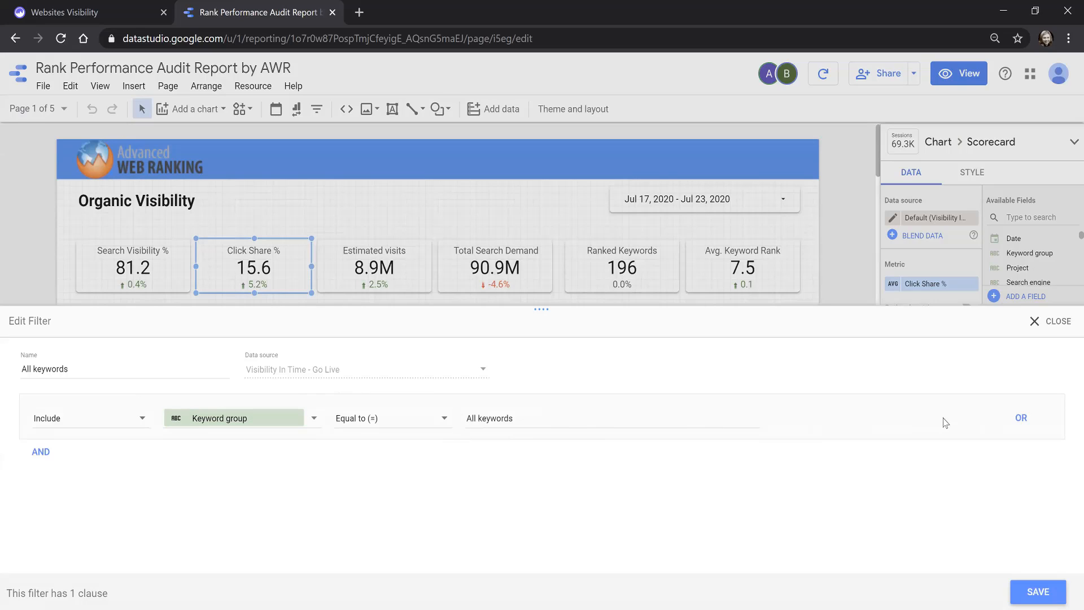
left_click(1053, 328)
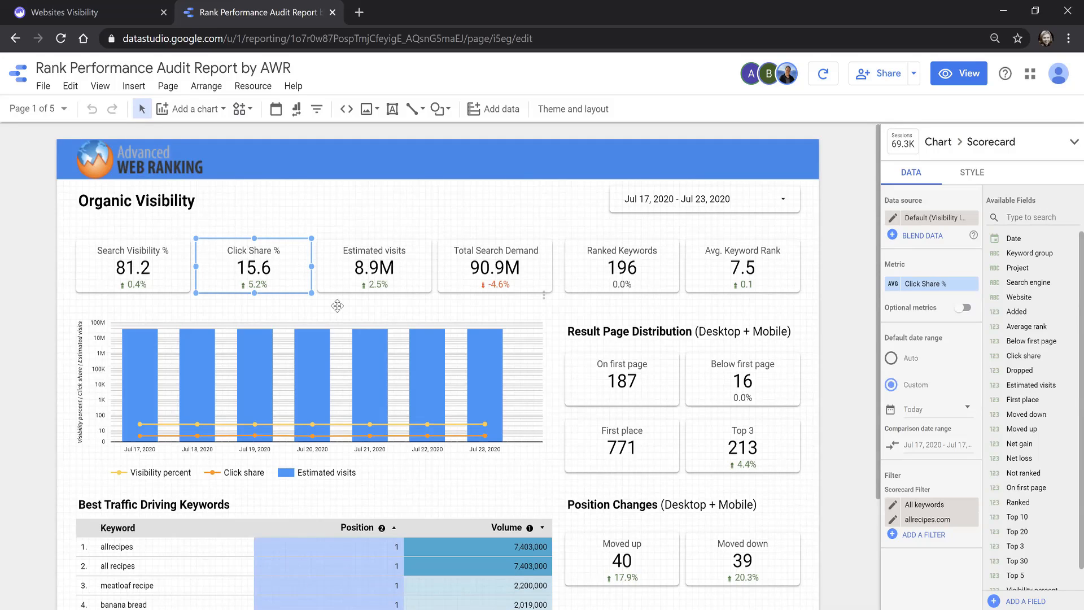
- Inspect the data settings of the Total Search Demand and Ranked Keywords scorecards, including the formula behind the Ranked Keywords metric
left_click(495, 259)
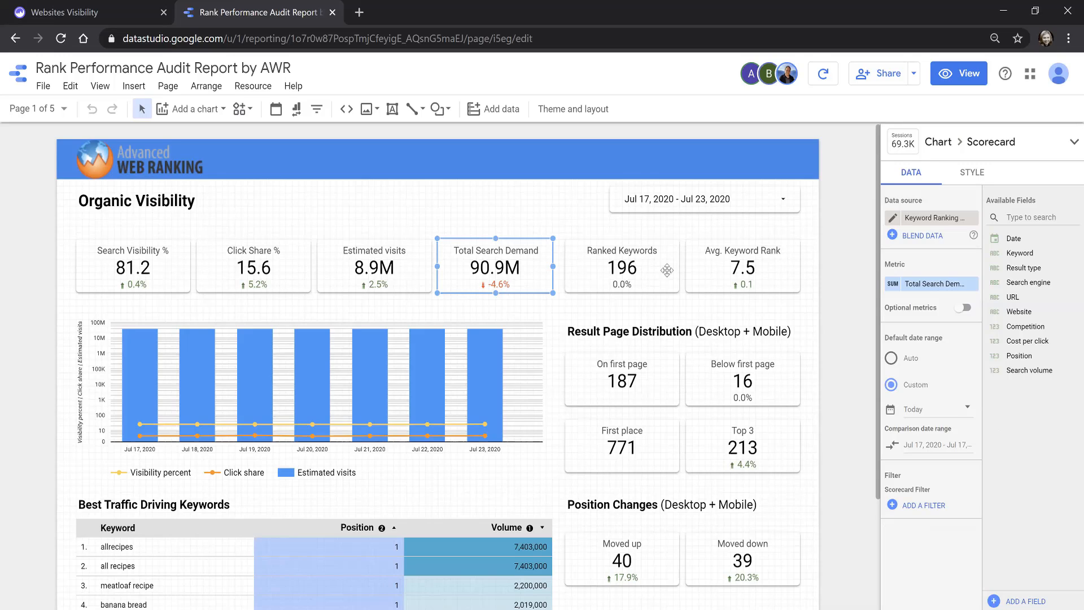
left_click(622, 267)
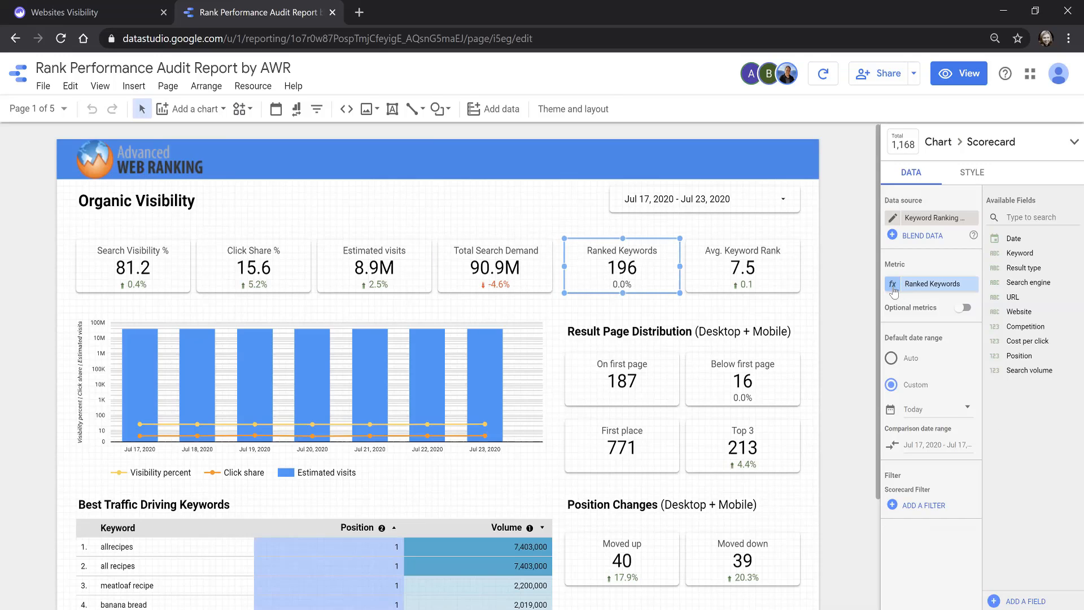
left_click(893, 284)
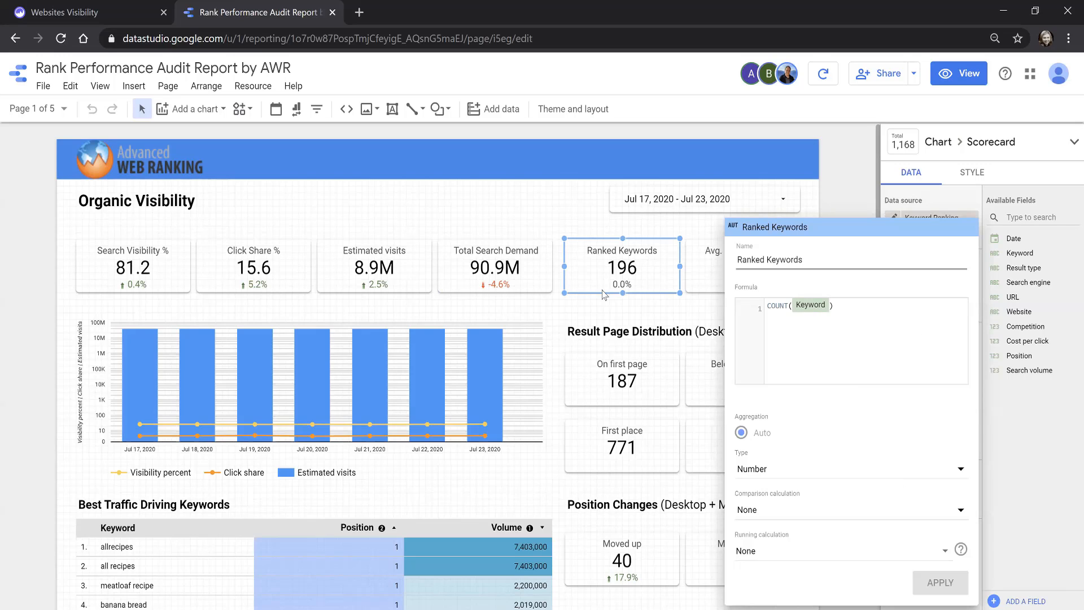
left_click(492, 205)
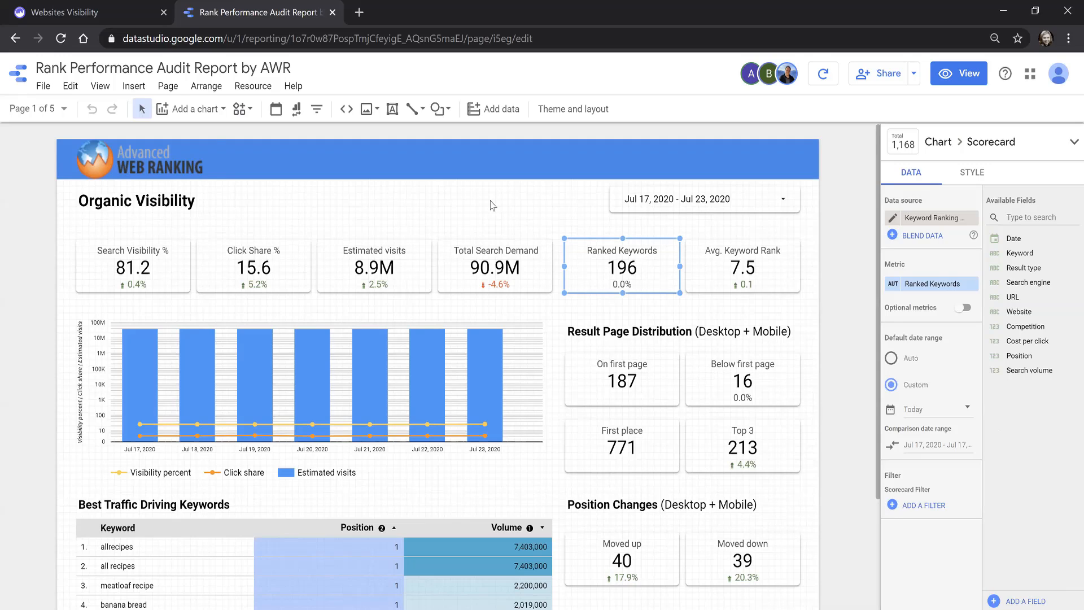
- Open the Keyword Group Performance page and inspect the Position Range Distribution chart's dimension, metrics and available fields
left_click(33, 108)
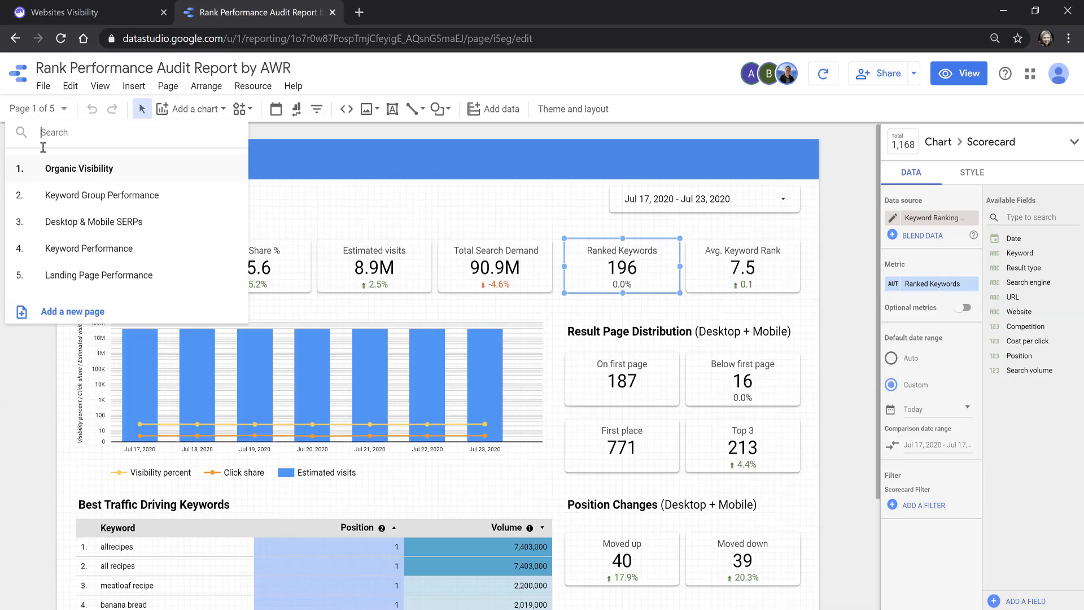
left_click(86, 196)
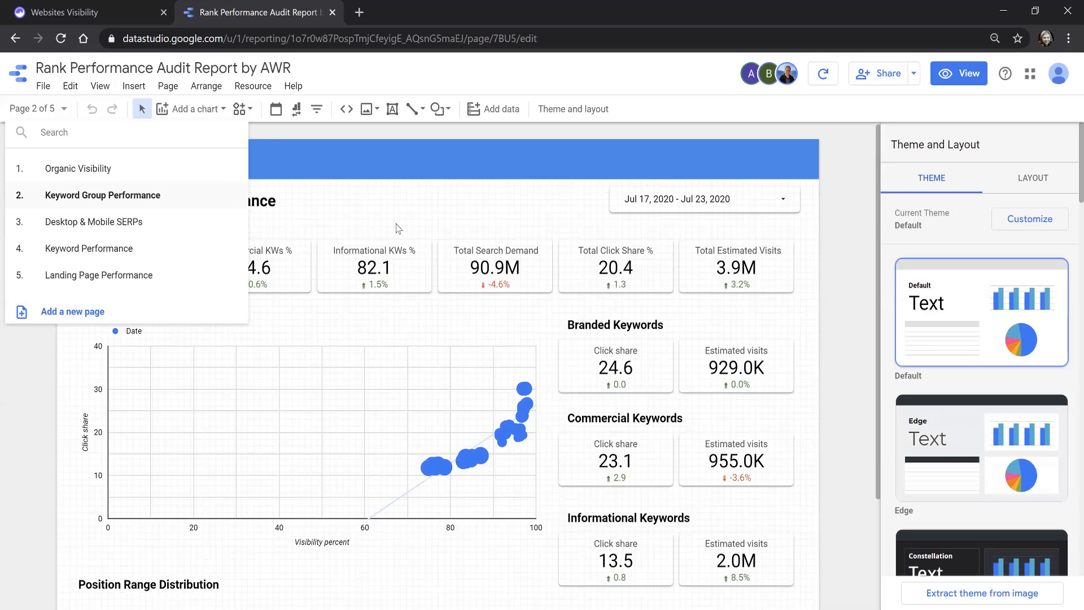
left_click(364, 392)
scroll(339, 387, "down", 3)
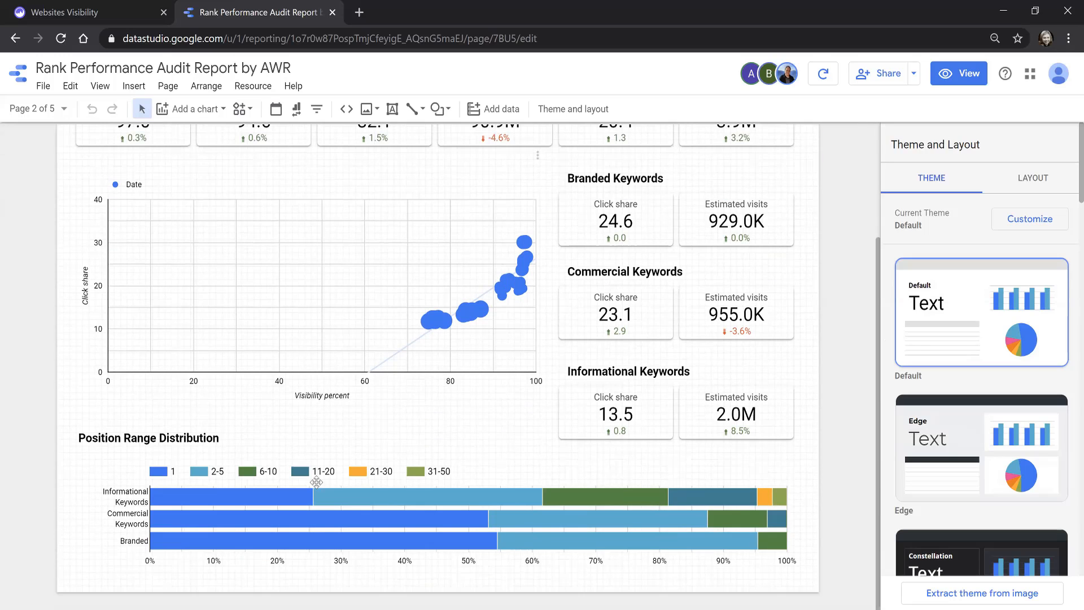
left_click(339, 511)
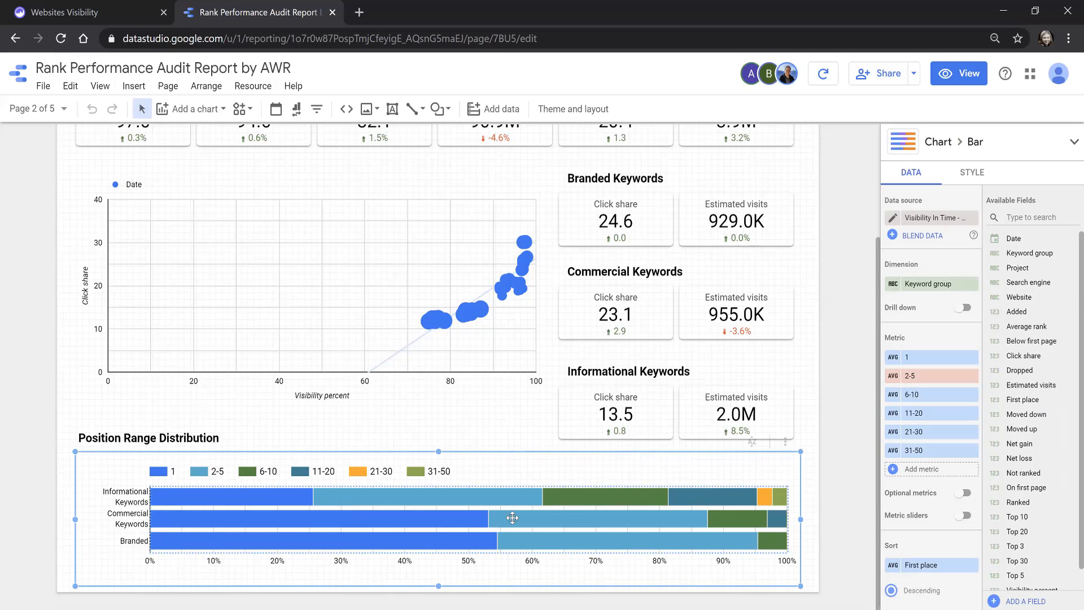
scroll(1016, 438, "down", 1)
scroll(1016, 438, "down", 1)
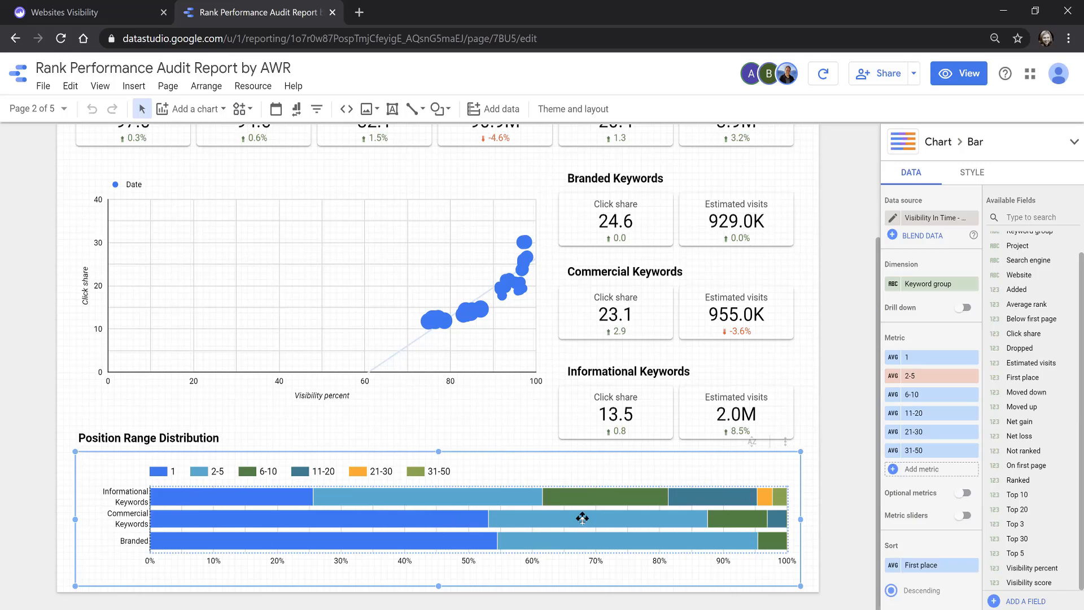
- Check how the 1 and 6-10 metrics of the Position Range Distribution chart are defined
left_click(897, 360)
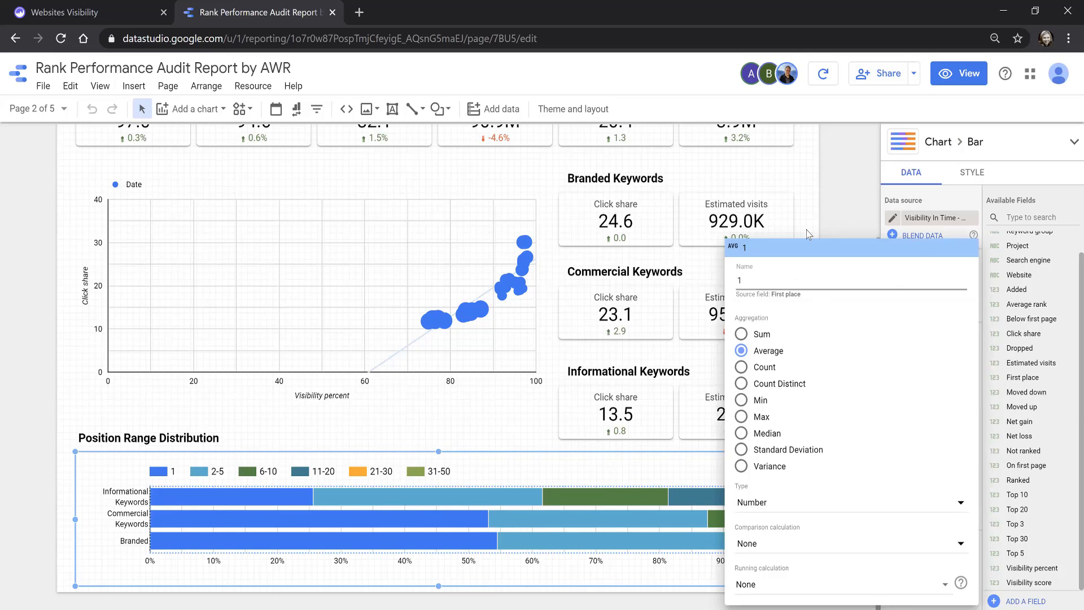
left_click(635, 510)
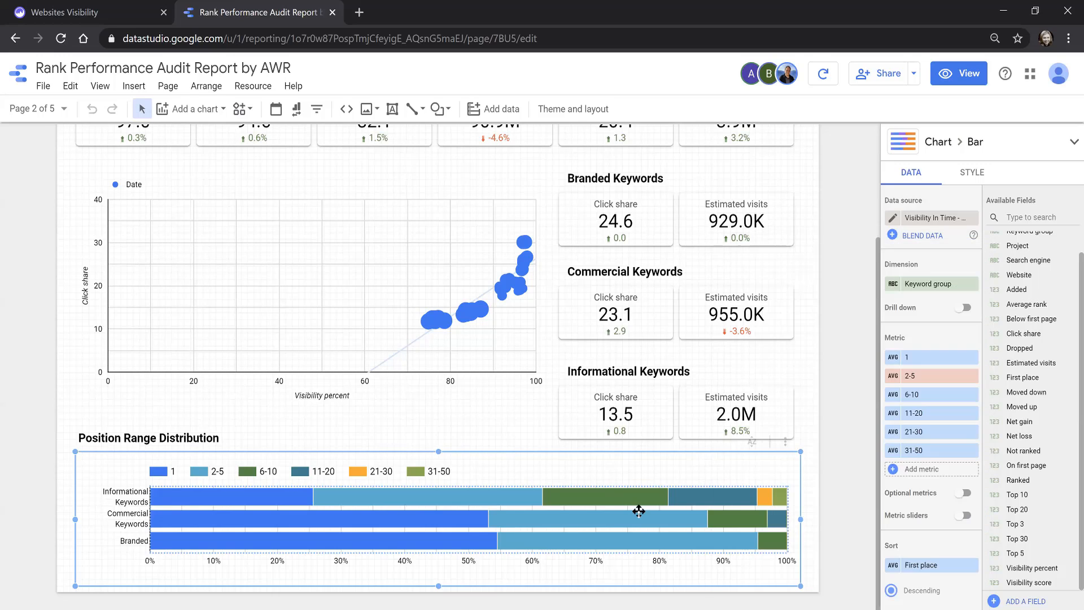
left_click(892, 395)
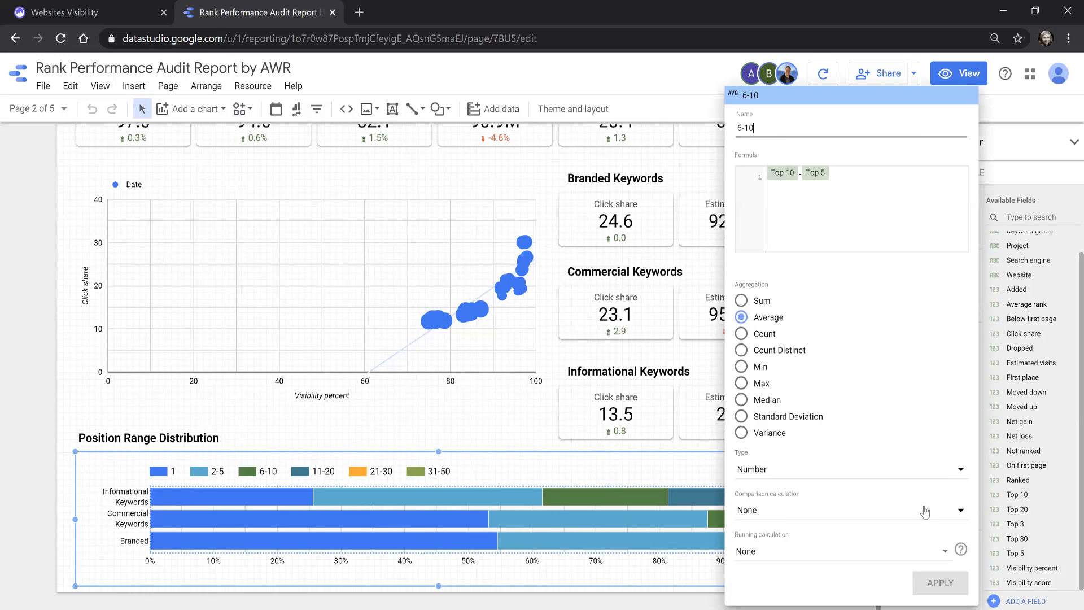
left_click(628, 527)
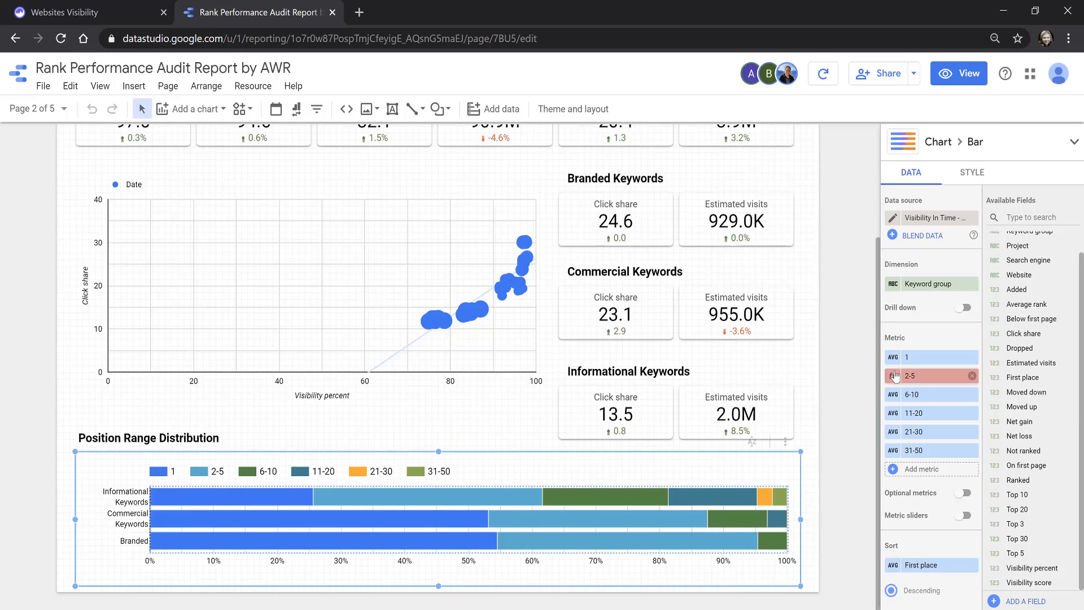
- Preview the Keyword Group Performance page in view mode and examine the position range segments of the Informational and Commercial bars
left_click(944, 74)
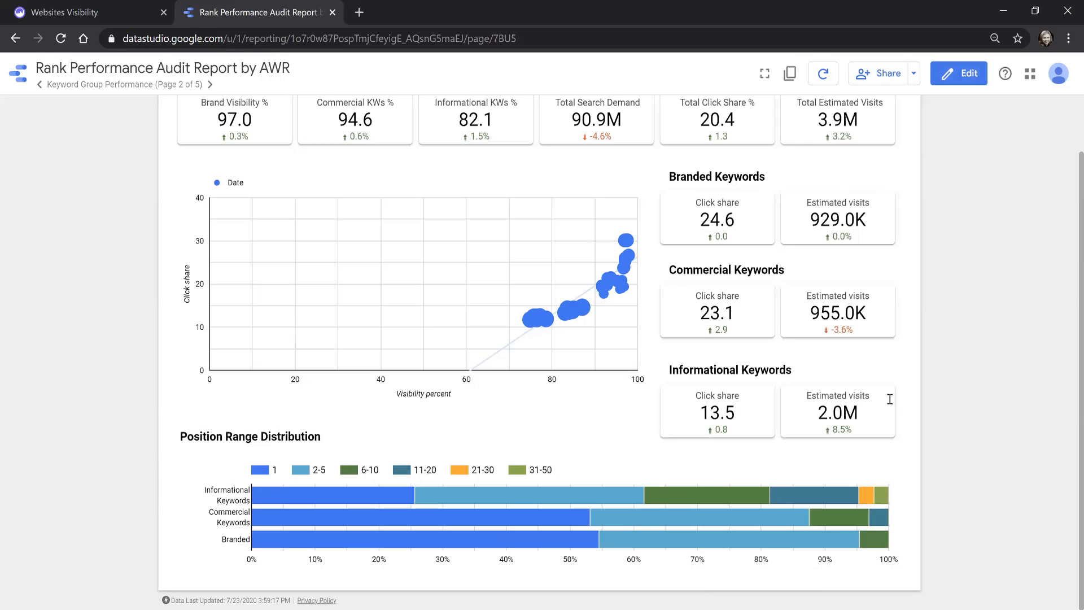
mouse_move(613, 506)
mouse_move(657, 493)
- Return to edit mode and turn off 100% Stacking in the Position Range Distribution chart's style settings
left_click(948, 79)
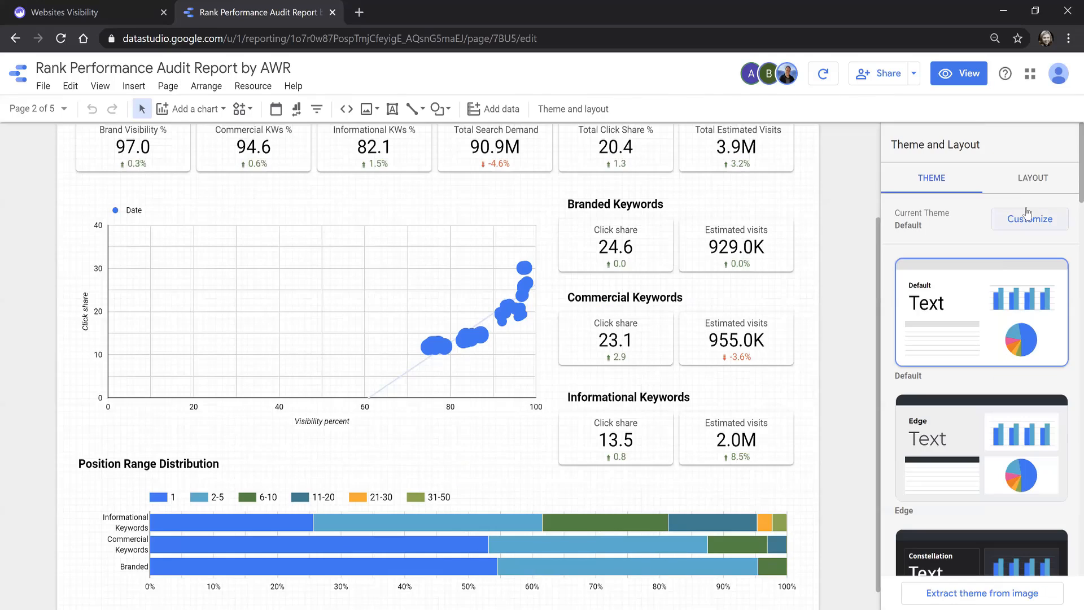
left_click(1022, 180)
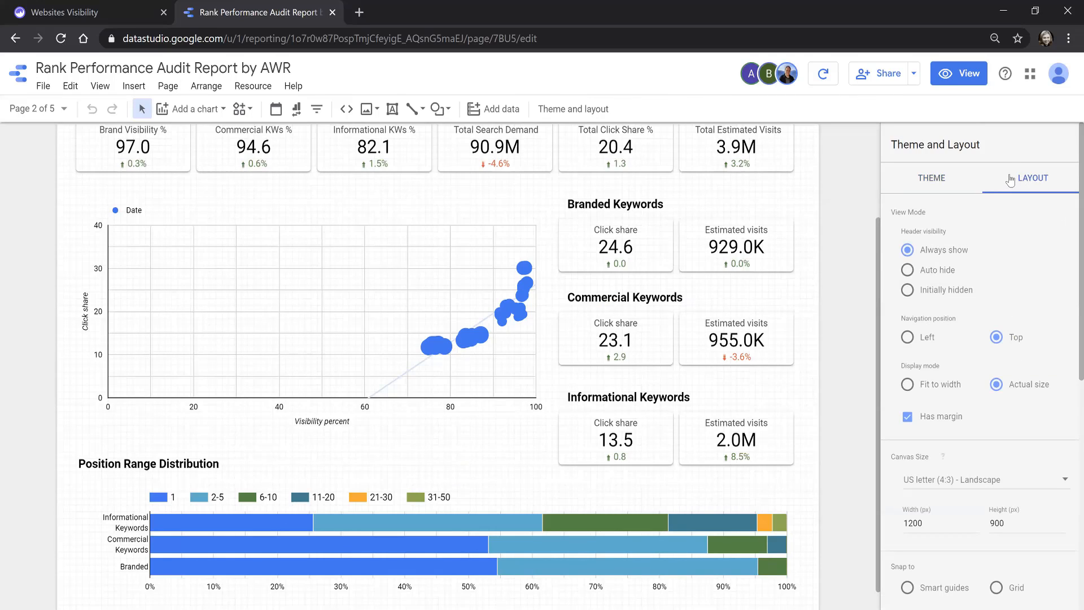
left_click(786, 522)
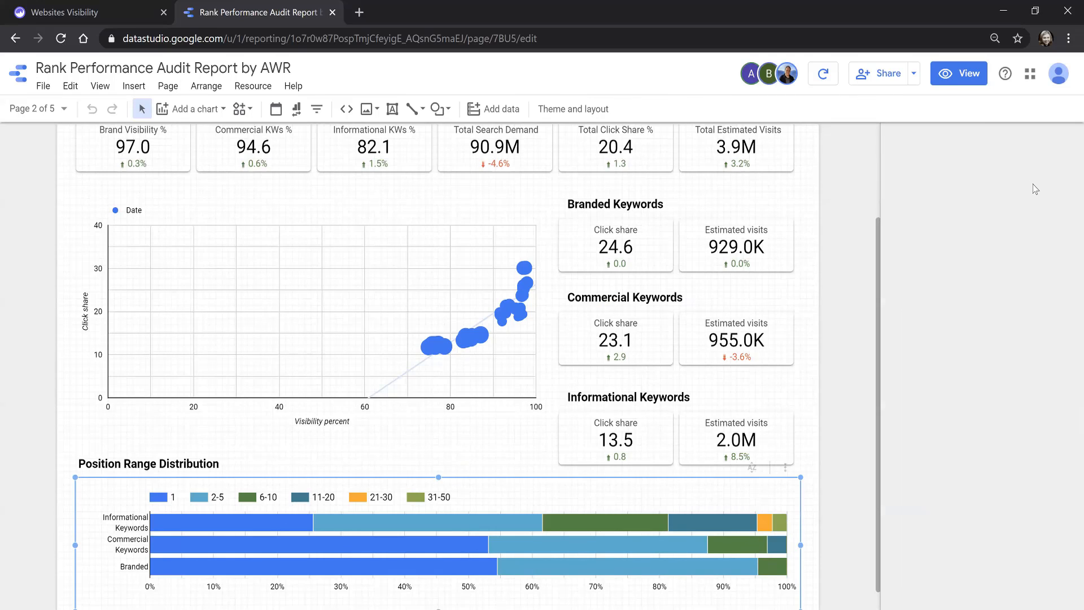
left_click(983, 173)
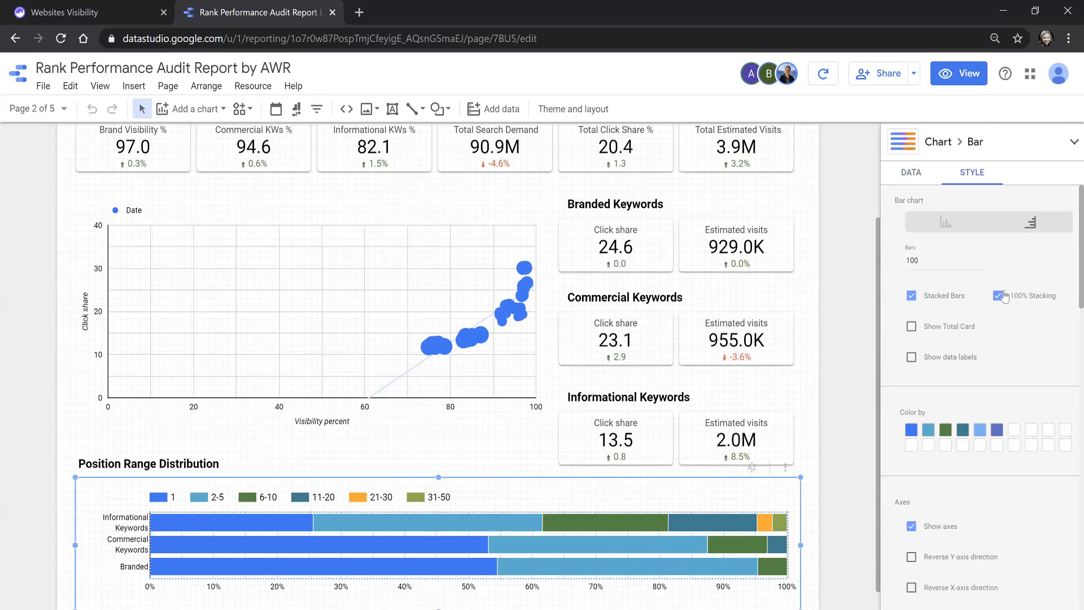
left_click(998, 295)
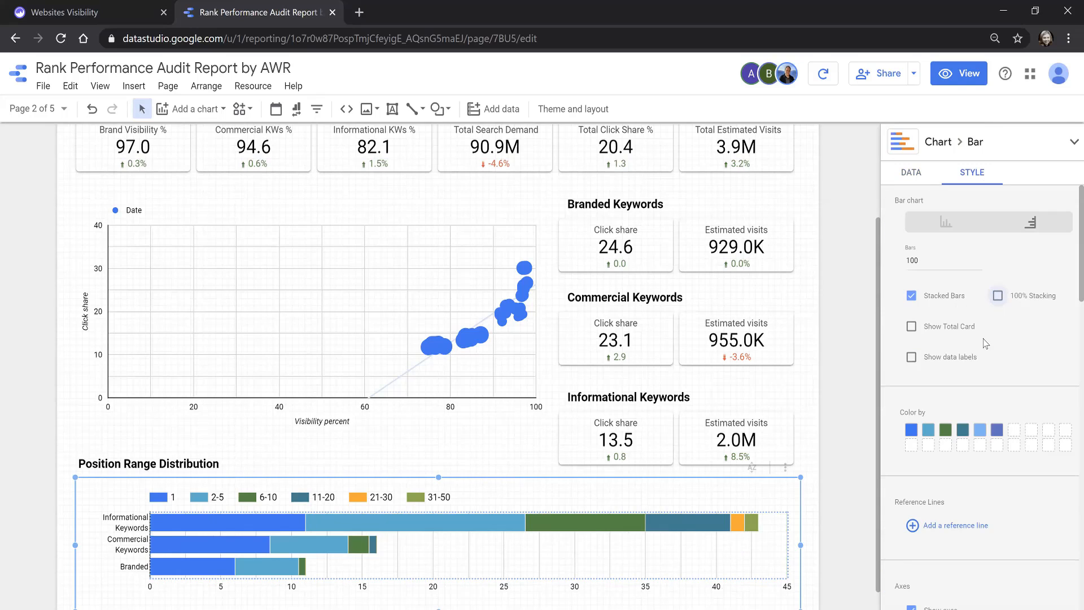
- Preview the restyled Position Range Distribution chart in view mode and go to the Desktop & Mobile SERPs page
left_click(959, 74)
mouse_move(810, 499)
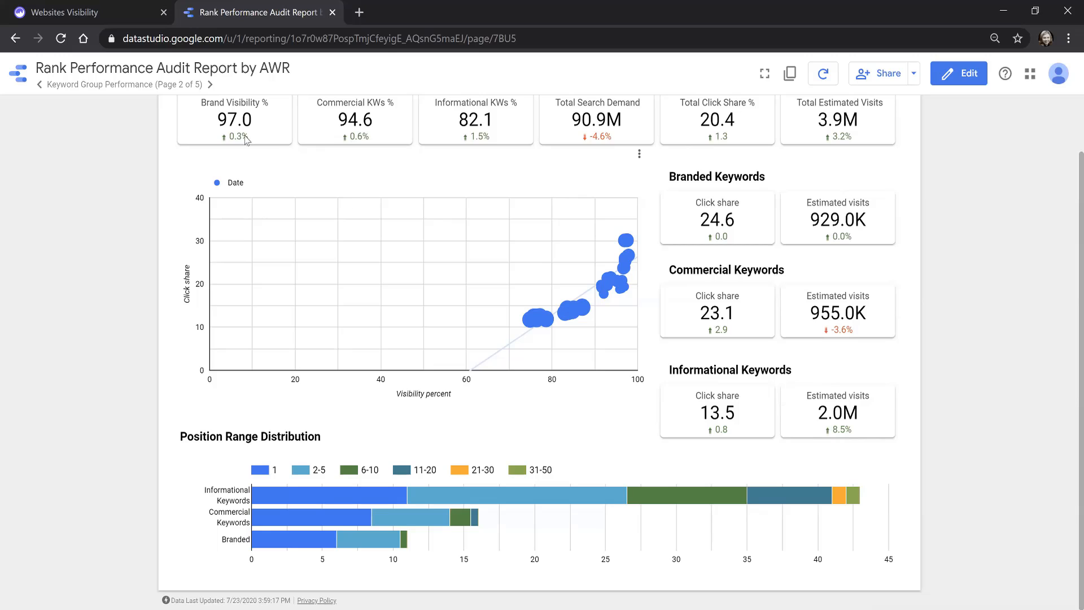
left_click(111, 89)
left_click(113, 171)
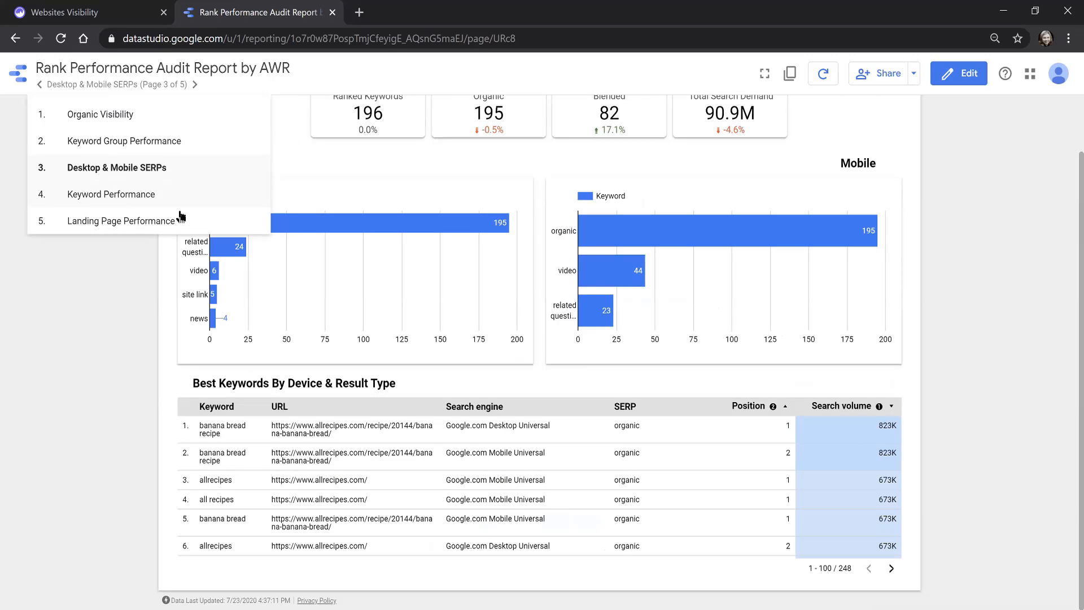
- Switch the Desktop & Mobile SERPs page to edit mode and check the Desktop bar chart's Keyword metric definition
left_click(461, 162)
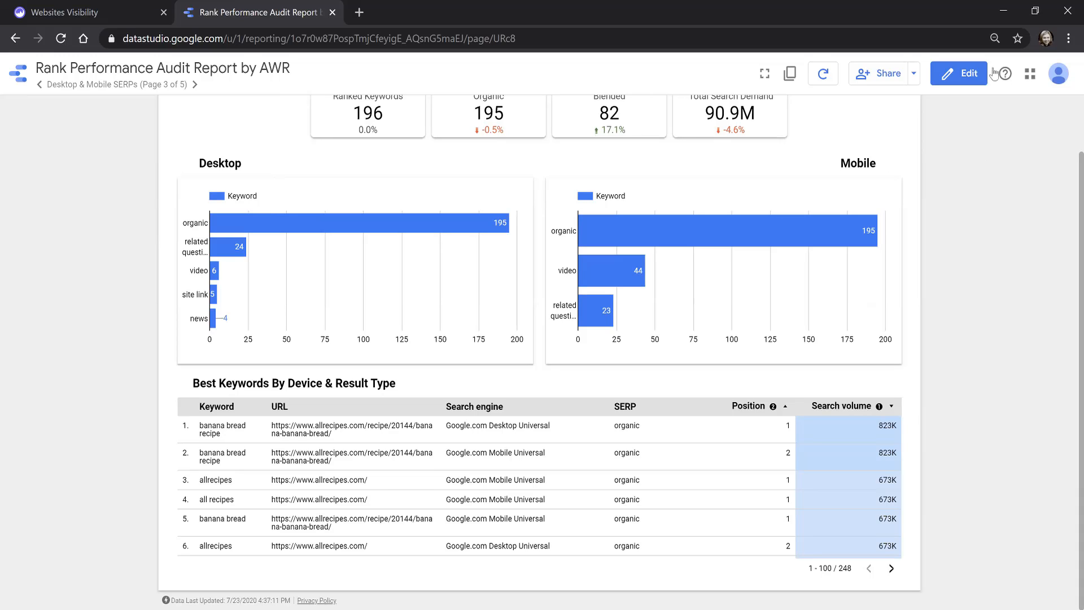
left_click(968, 74)
left_click(376, 274)
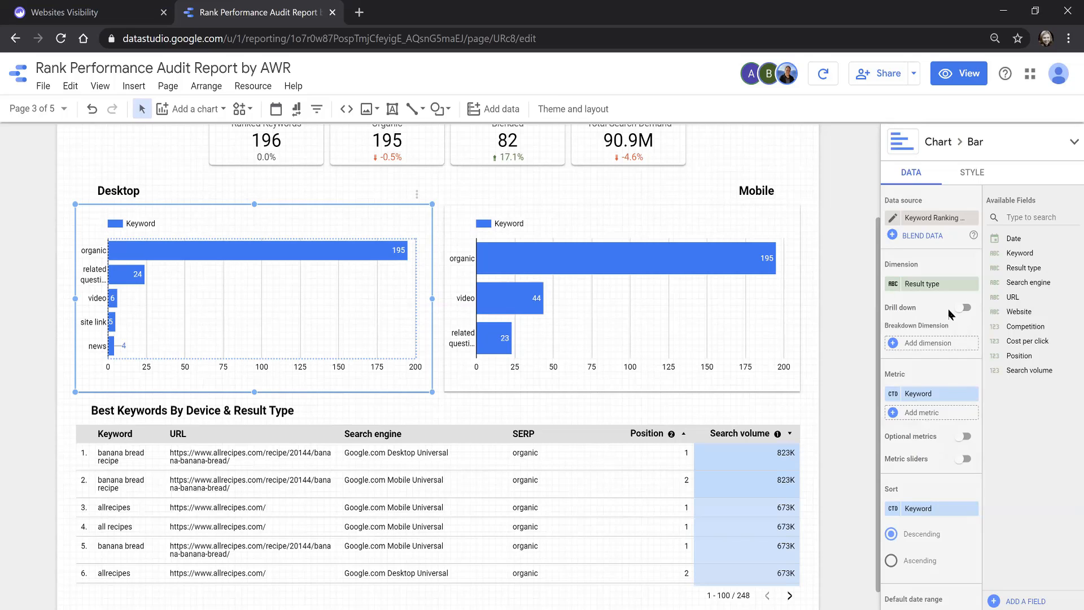
left_click(891, 393)
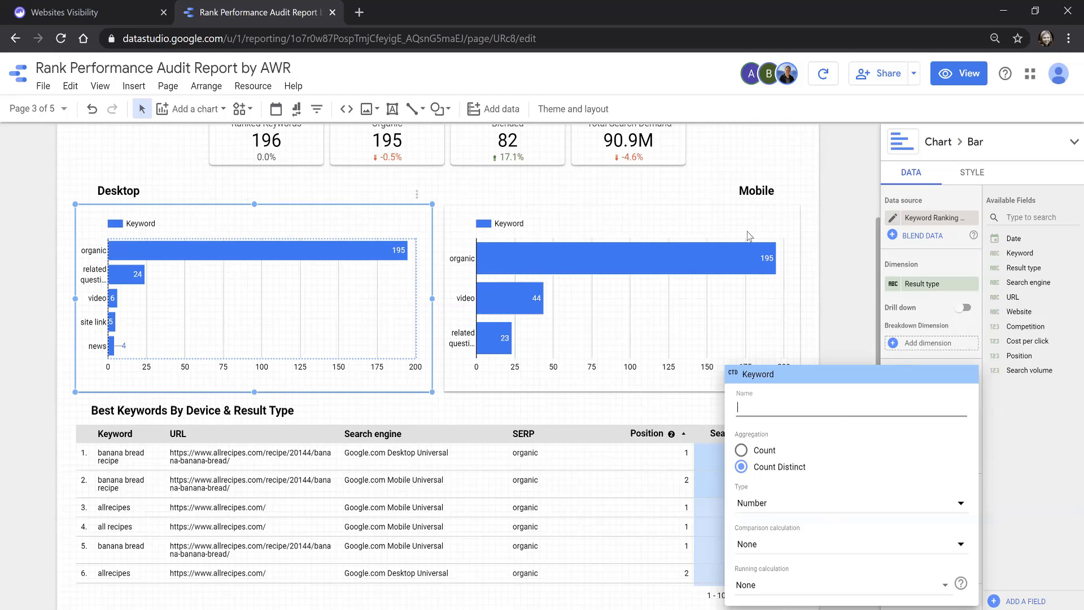
left_click(330, 178)
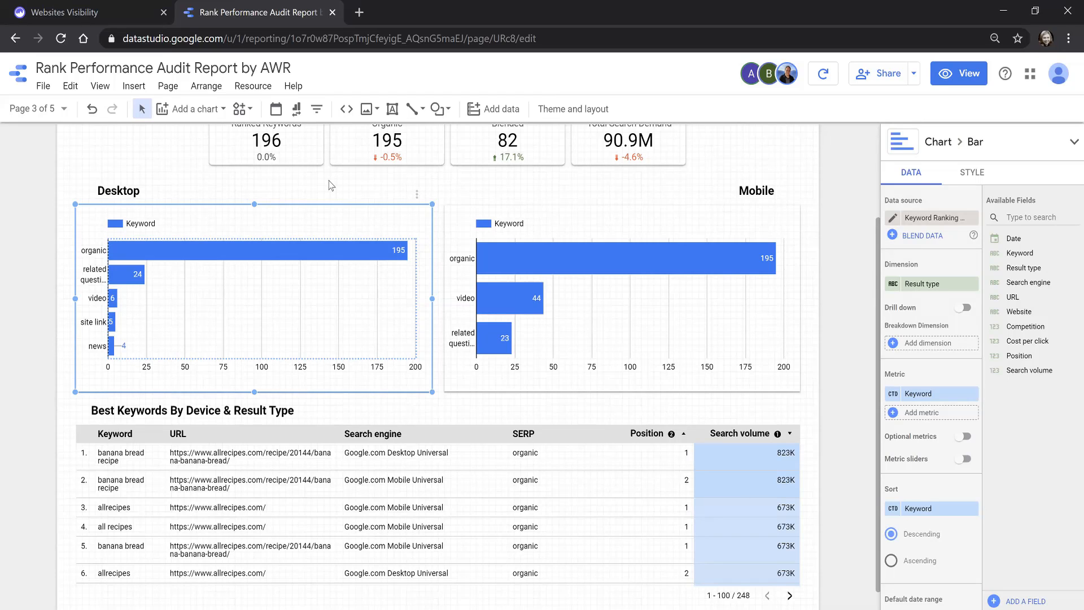
- Check the formula behind the metric of the Organic scorecard
left_click(401, 152)
scroll(443, 305, "up", 1)
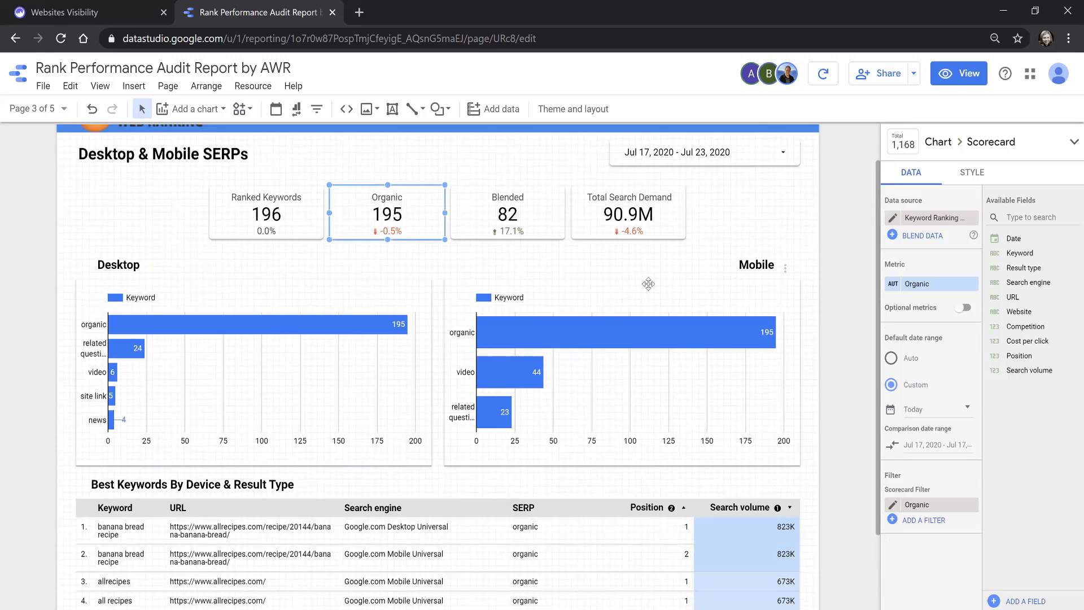
left_click(893, 284)
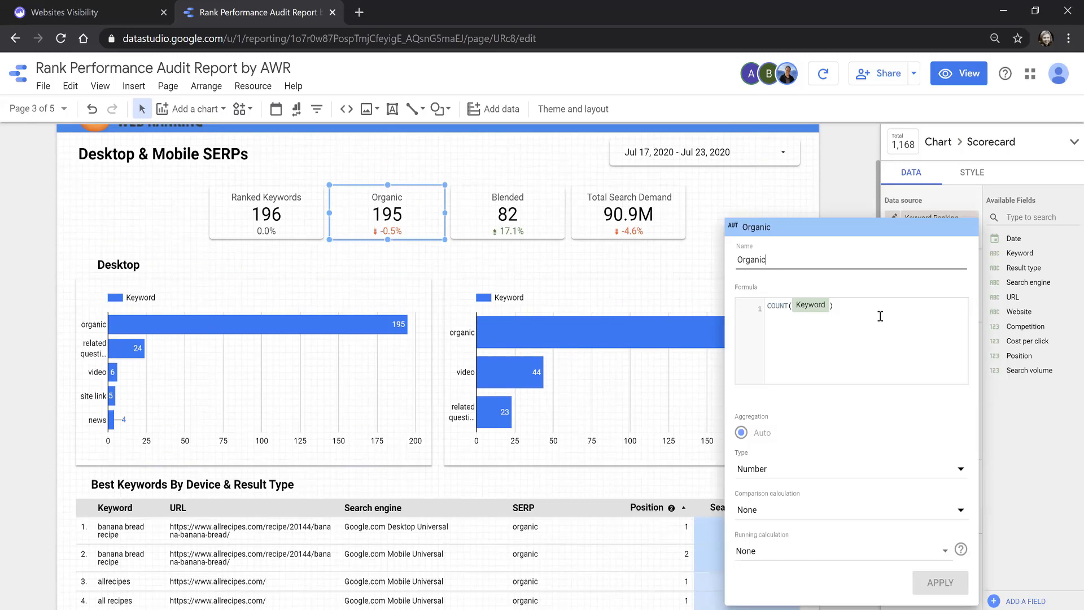
left_click(404, 252)
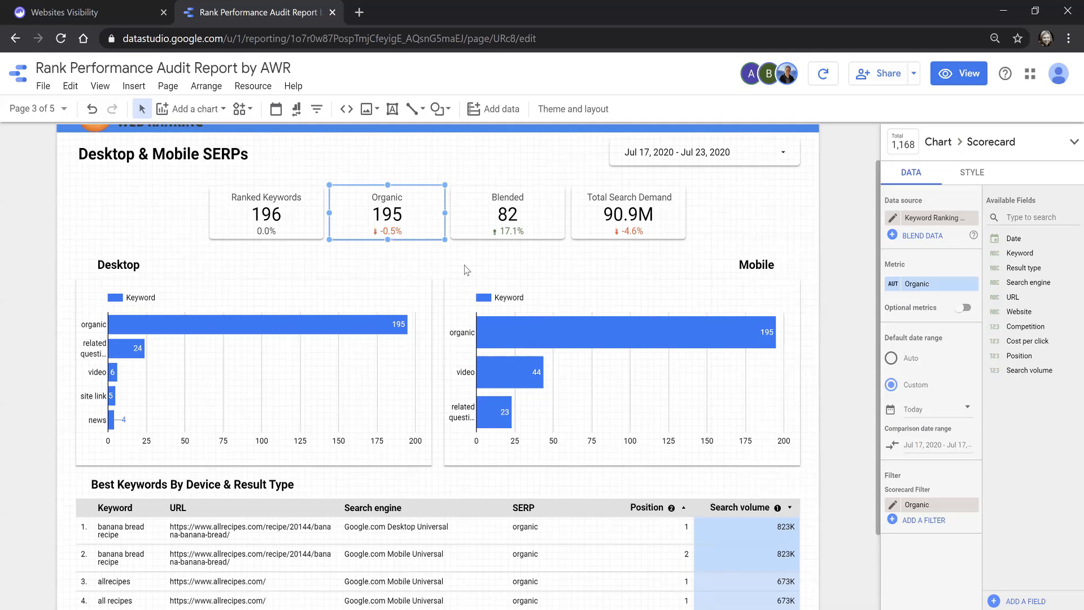
- Inspect the Organic scorecard's filter clause and its Include/Exclude options, leaving the filter without saving
left_click(893, 505)
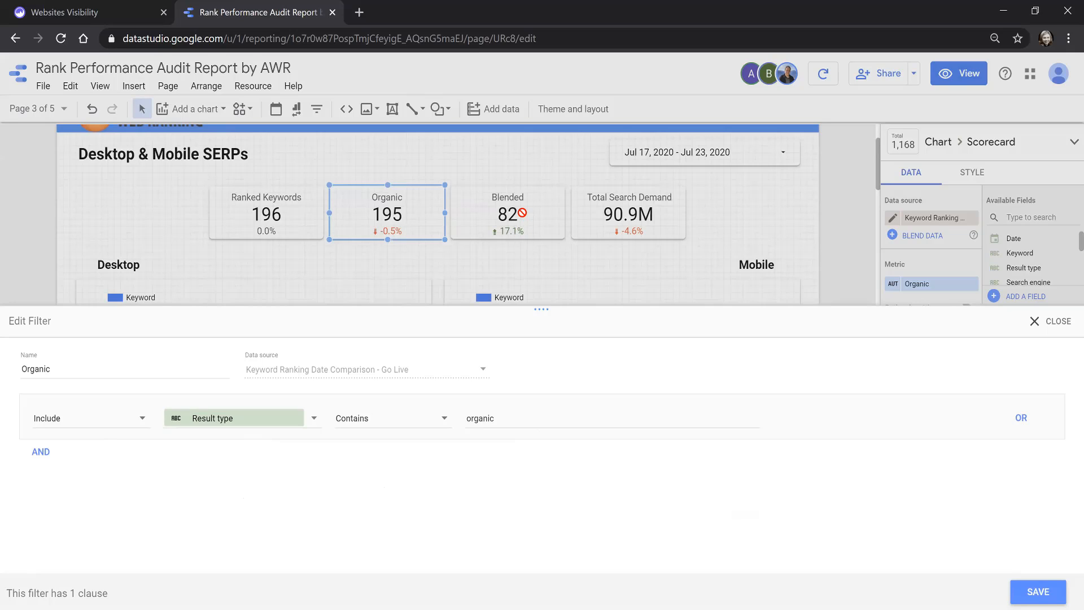
left_click(57, 422)
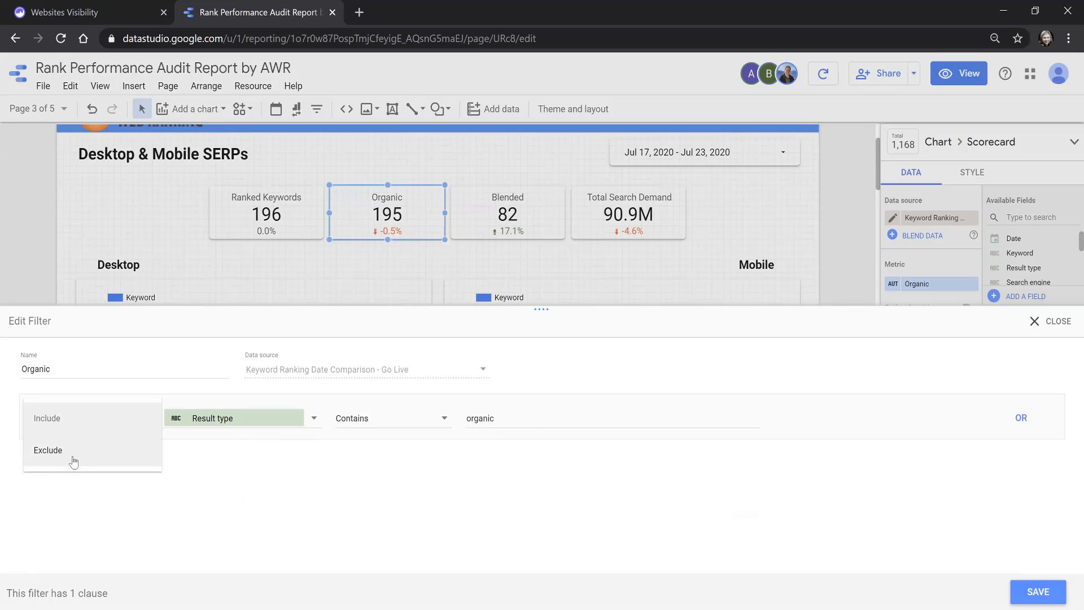
left_click(853, 485)
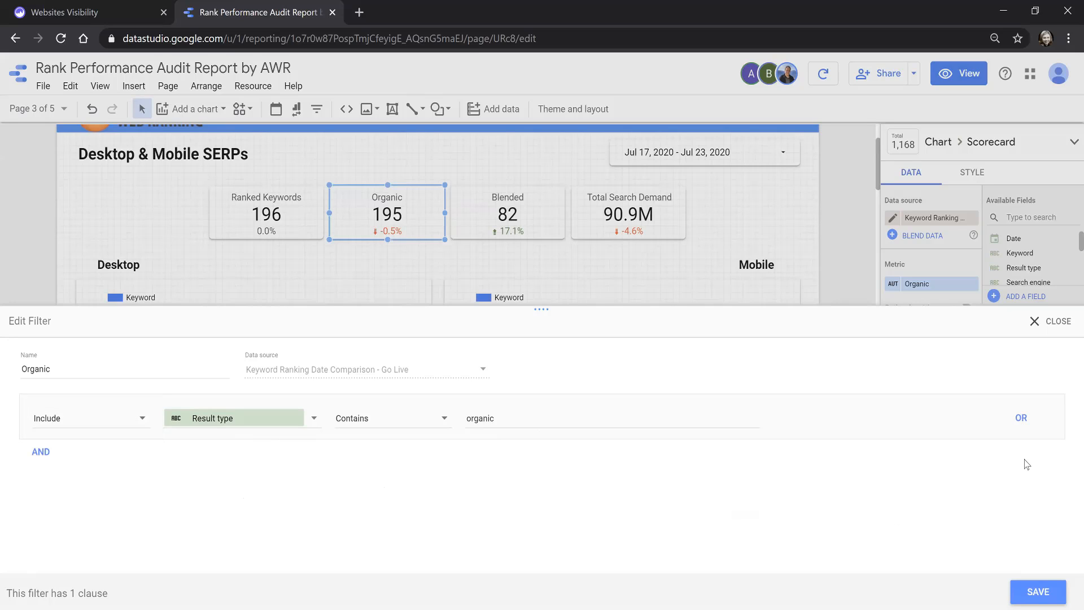
left_click(1049, 322)
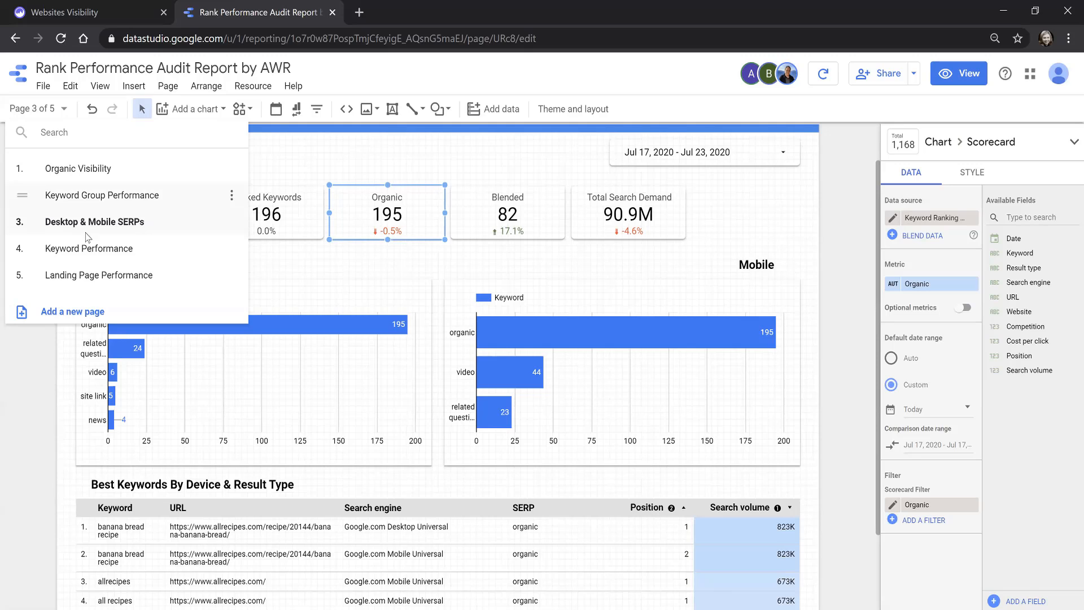
- Go to the Keyword Performance page, examine the desktop and mobile top keywords tables, and return to view mode
left_click(84, 254)
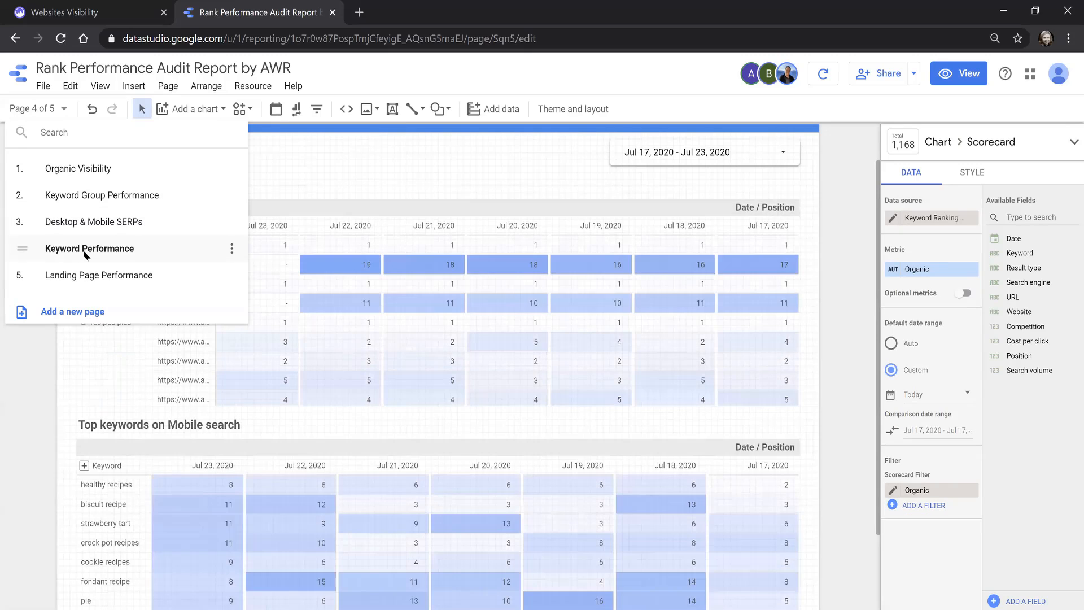
left_click(390, 172)
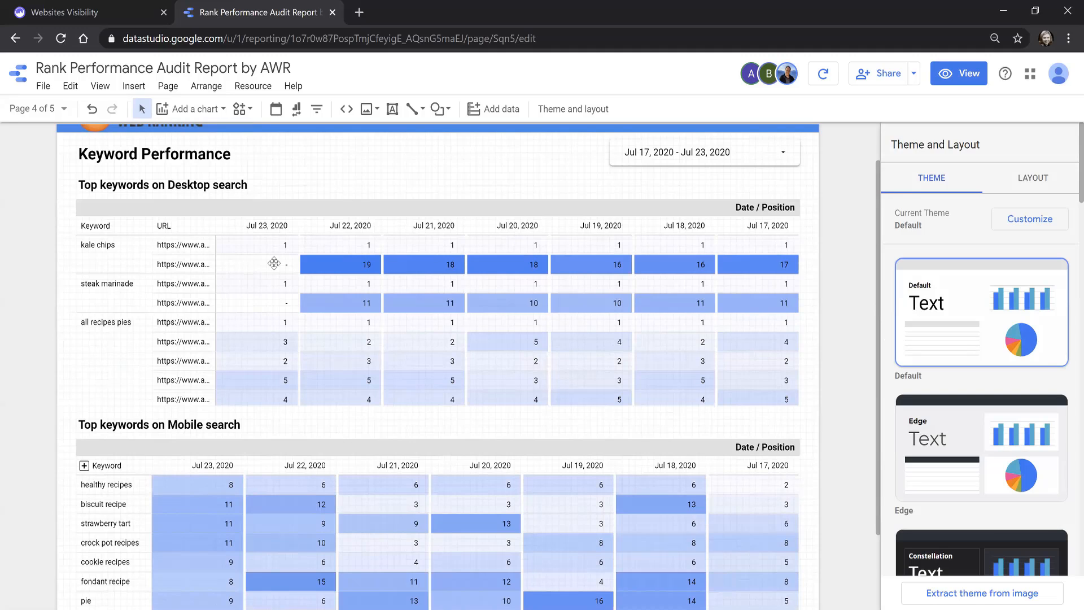
left_click(605, 307)
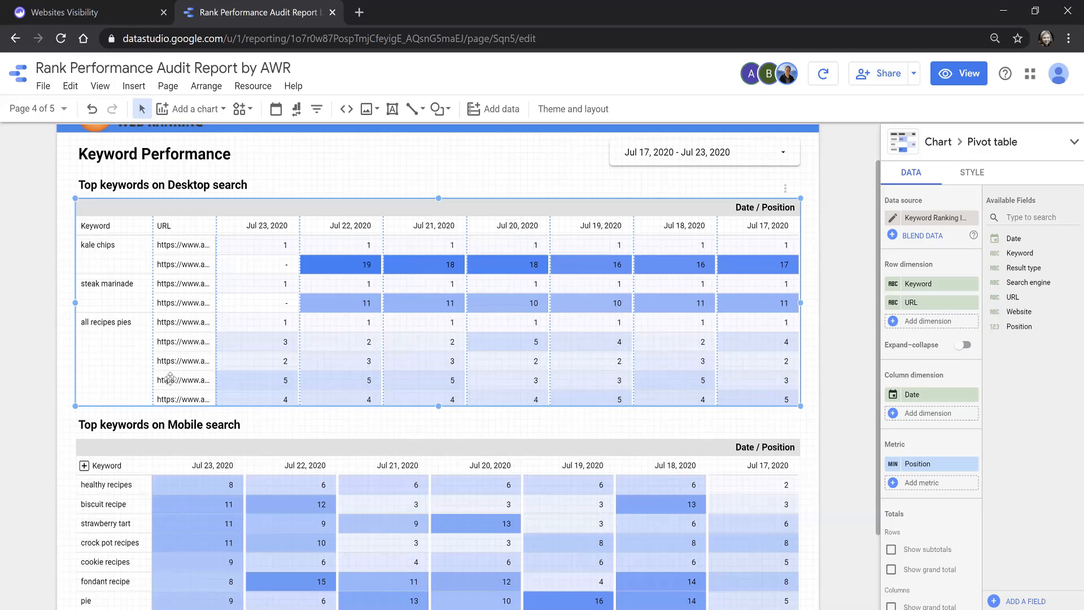
scroll(182, 372, "down", 2)
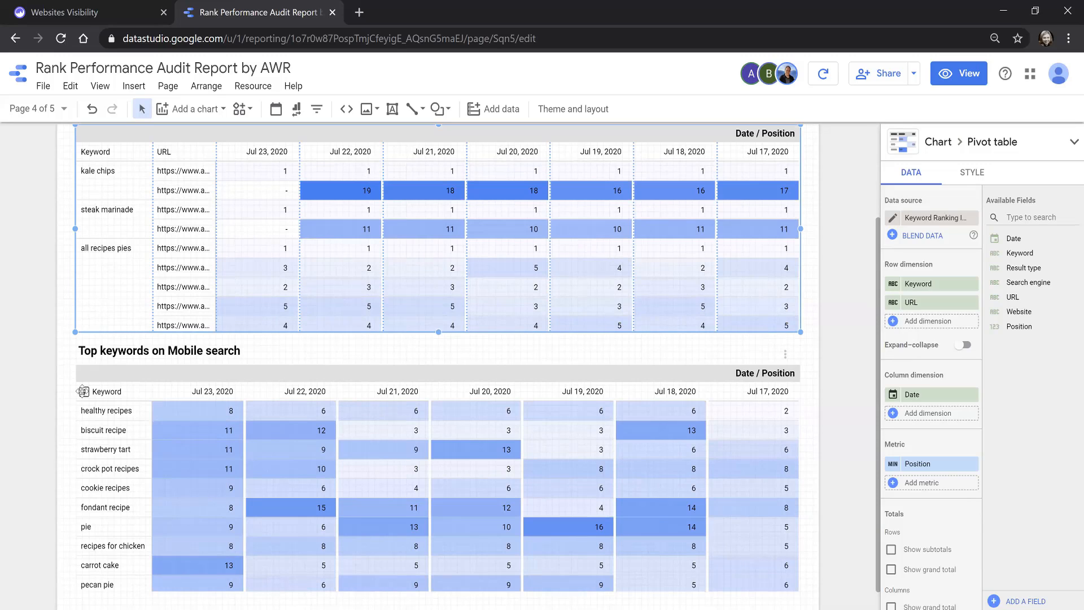
scroll(322, 344, "up", 2)
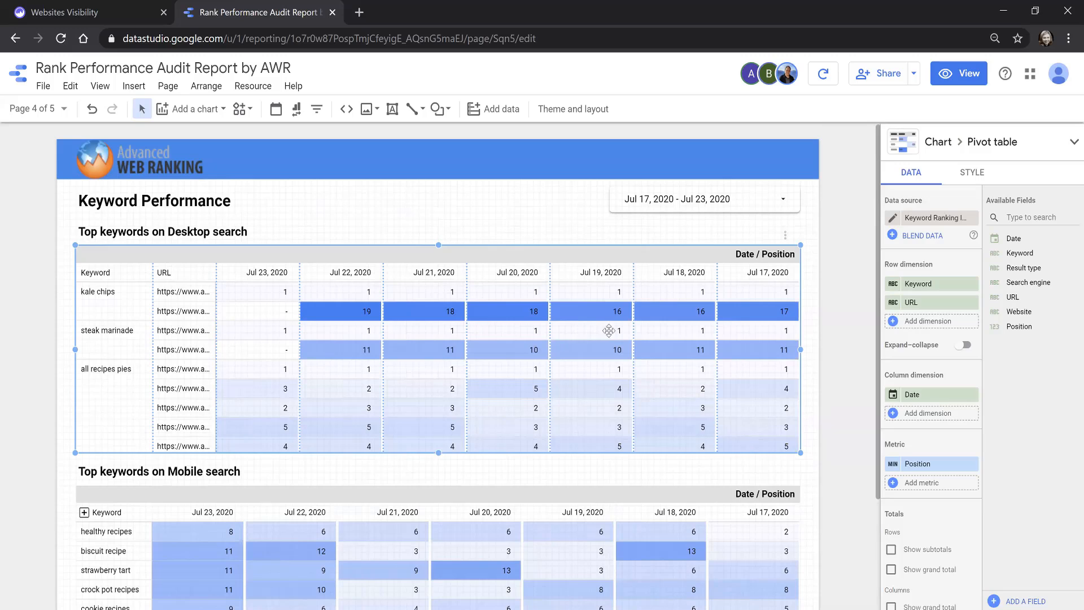
left_click(949, 79)
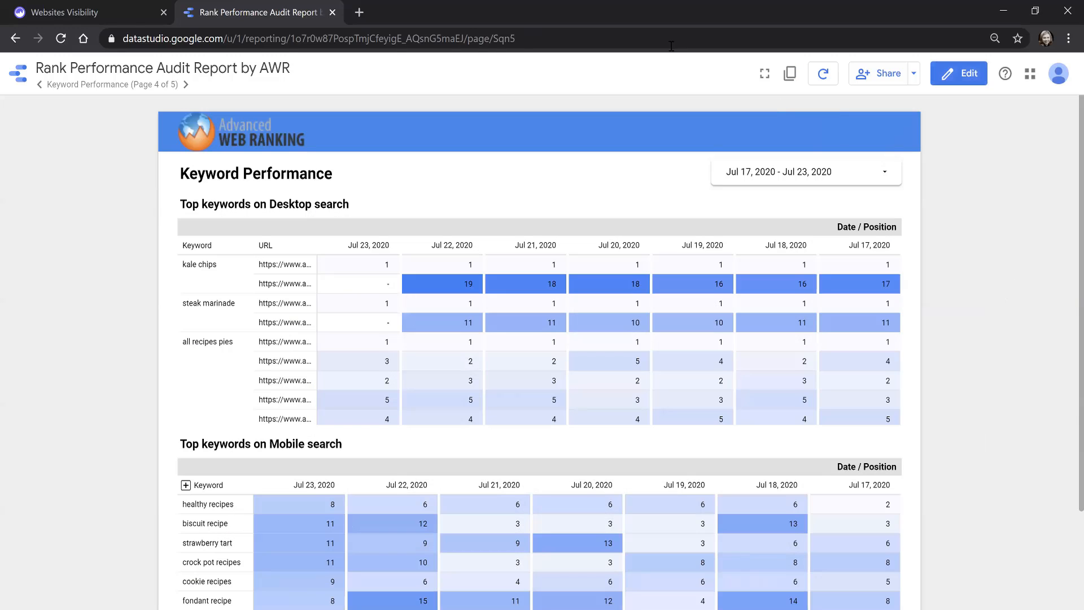
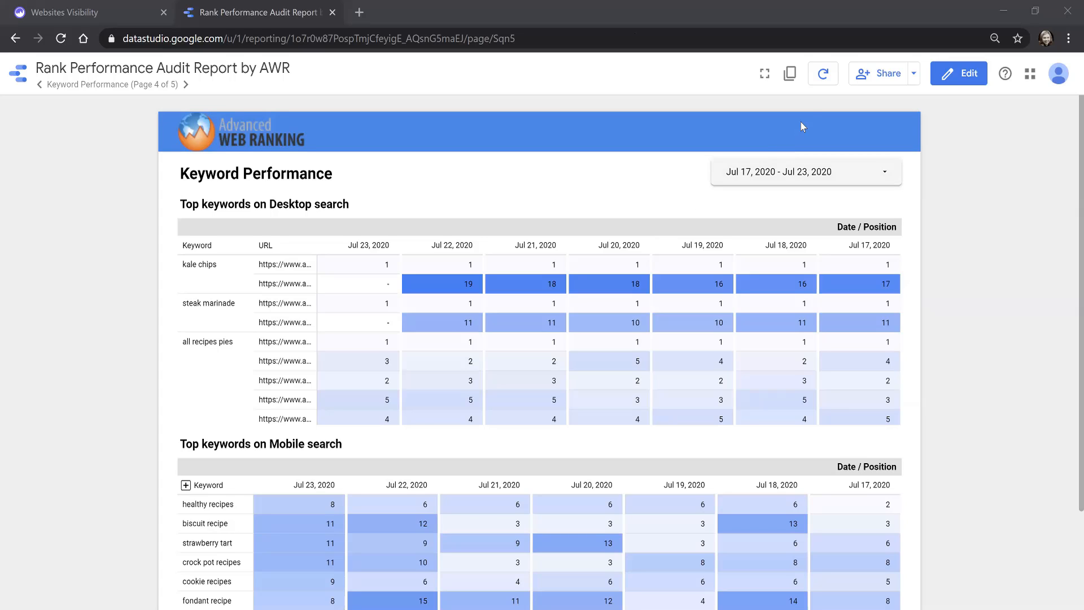
- Review the new data source choices offered for copying the report, including those for Visibility In Time - Go Live, and cancel the copy
left_click(790, 76)
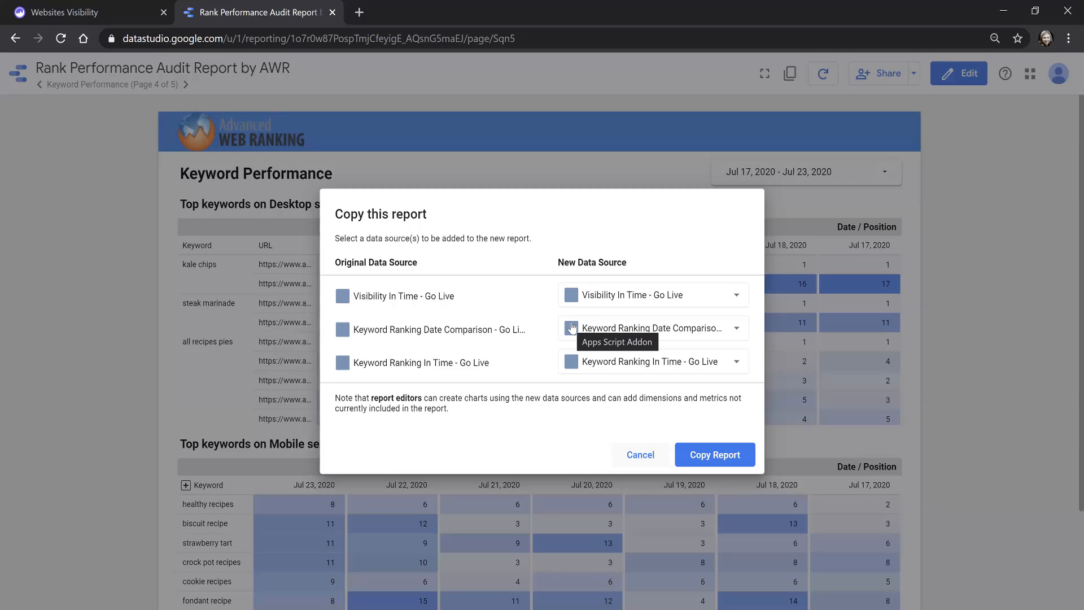
left_click(609, 295)
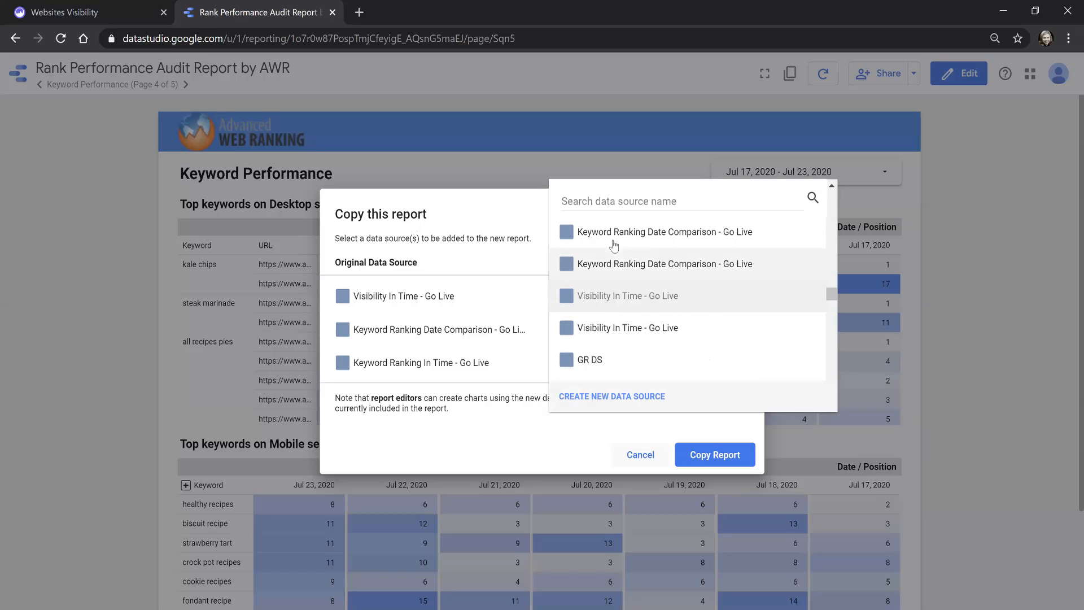
scroll(614, 244, "up", 1)
scroll(614, 244, "down", 1)
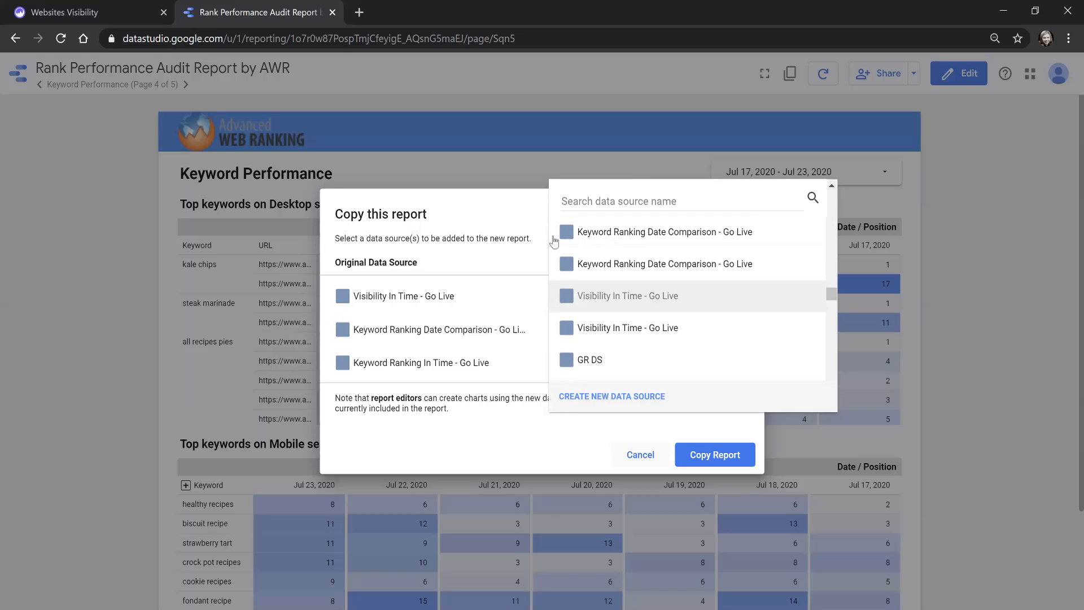
left_click(527, 217)
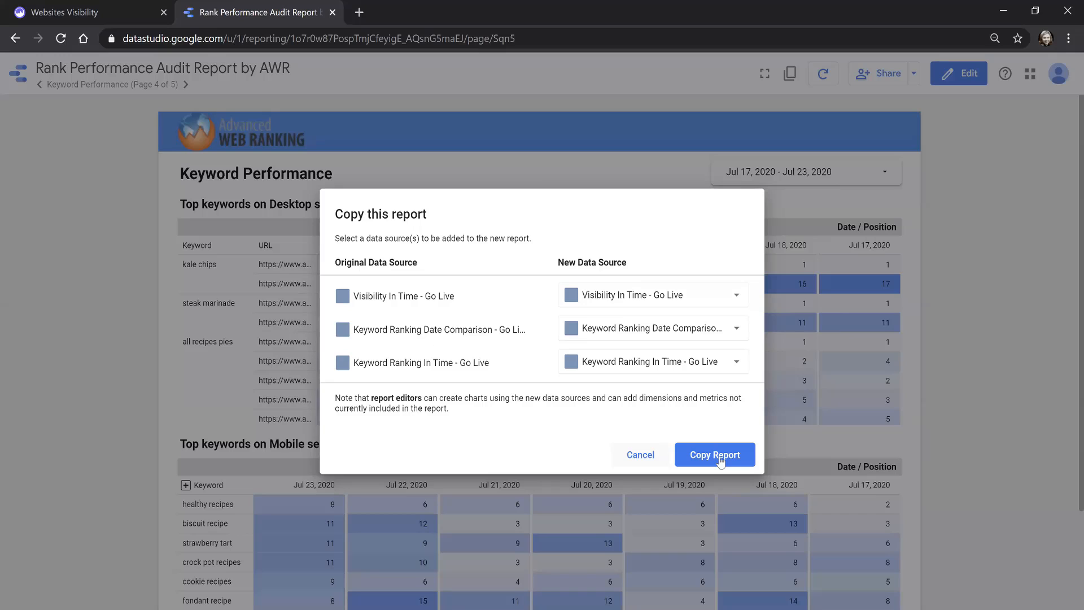
left_click(647, 457)
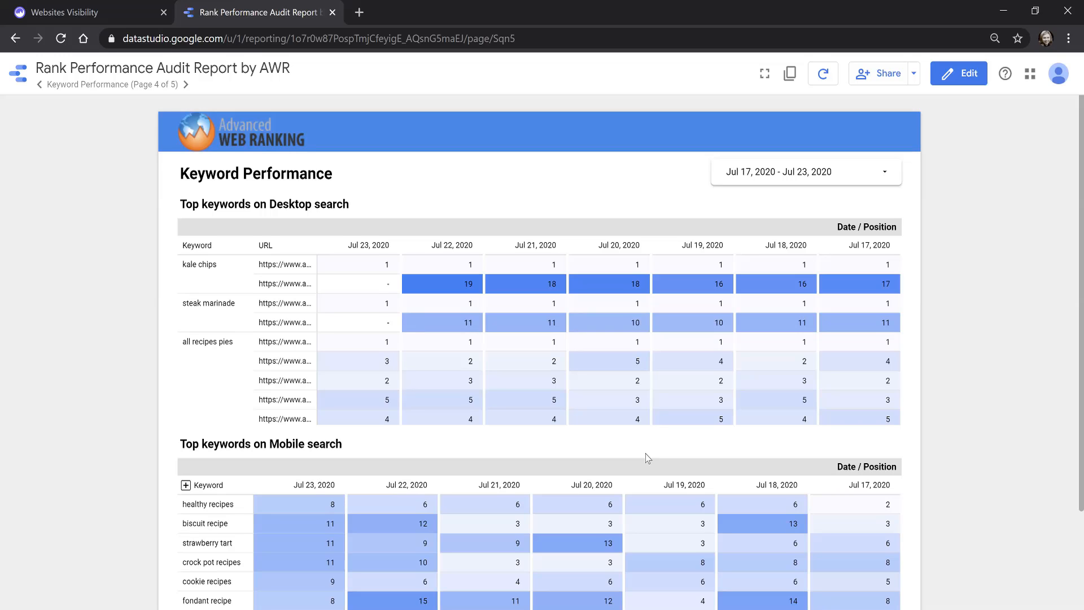
- Return to edit mode and inspect the Top 20 filter of the Top keywords on Desktop search pivot table
left_click(941, 79)
left_click(500, 339)
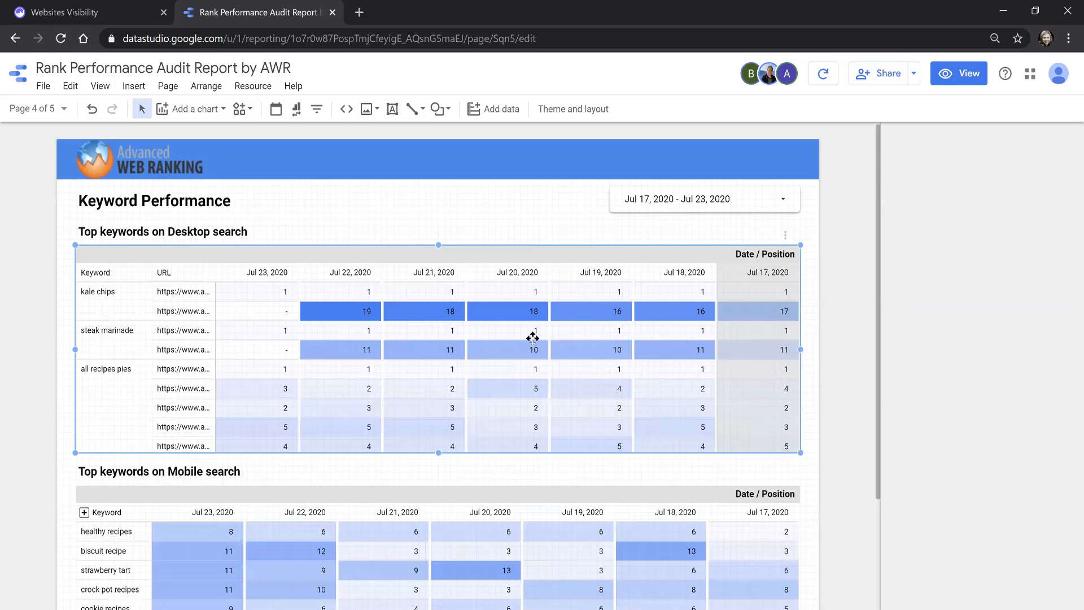
scroll(931, 395, "down", 10)
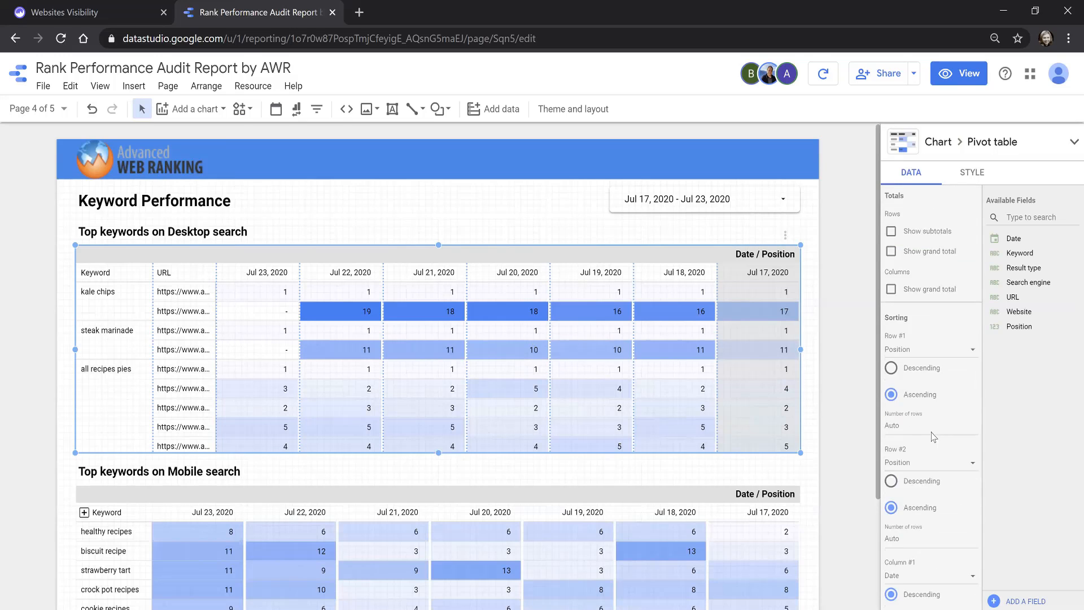
scroll(946, 462, "down", 3)
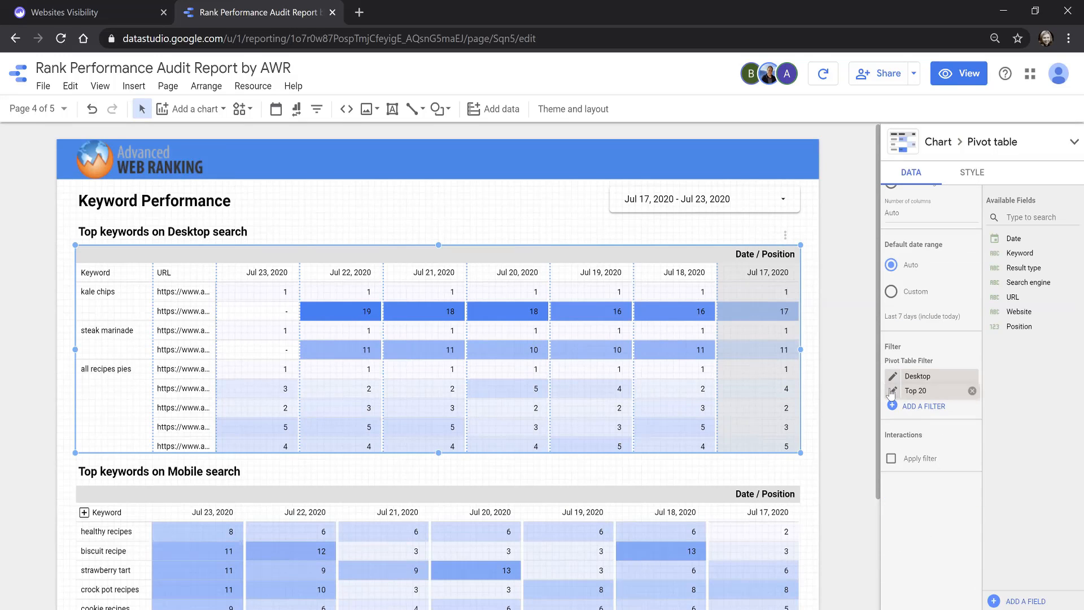
left_click(892, 391)
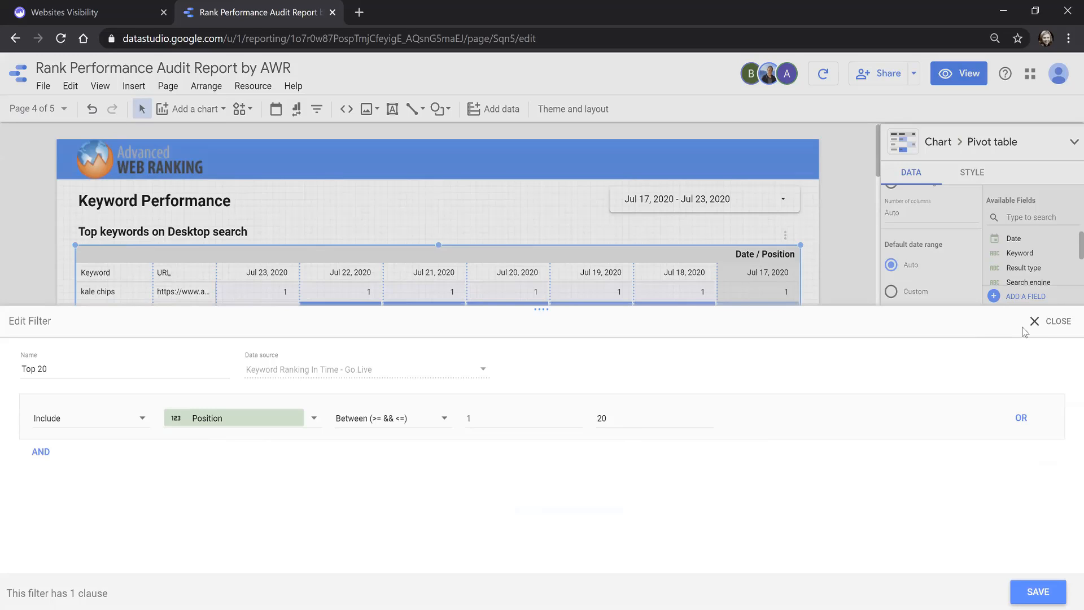
left_click(1046, 322)
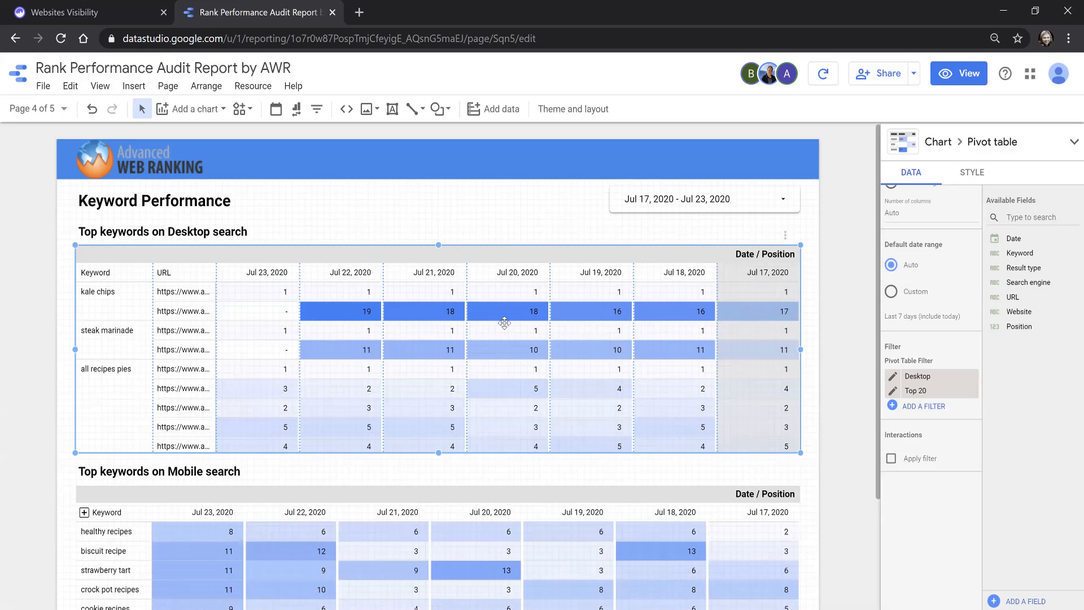
- Review the desktop pivot table's row and column sorting settings, including the Column #1 sort options, and return to view mode
scroll(951, 377, "up", 2)
scroll(951, 377, "down", 4)
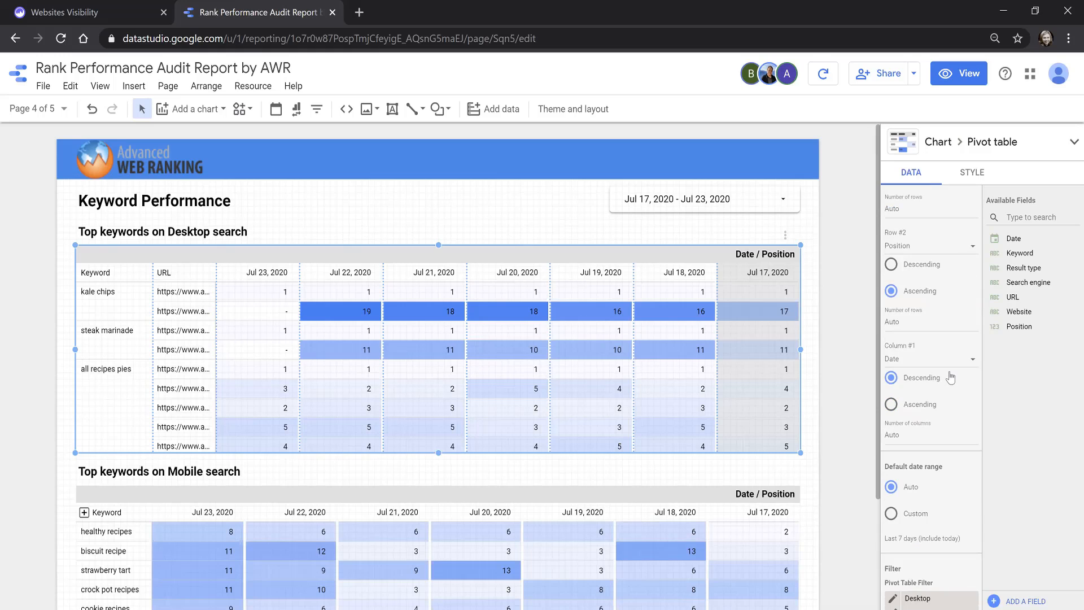
scroll(952, 378, "up", 4)
scroll(952, 377, "up", 5)
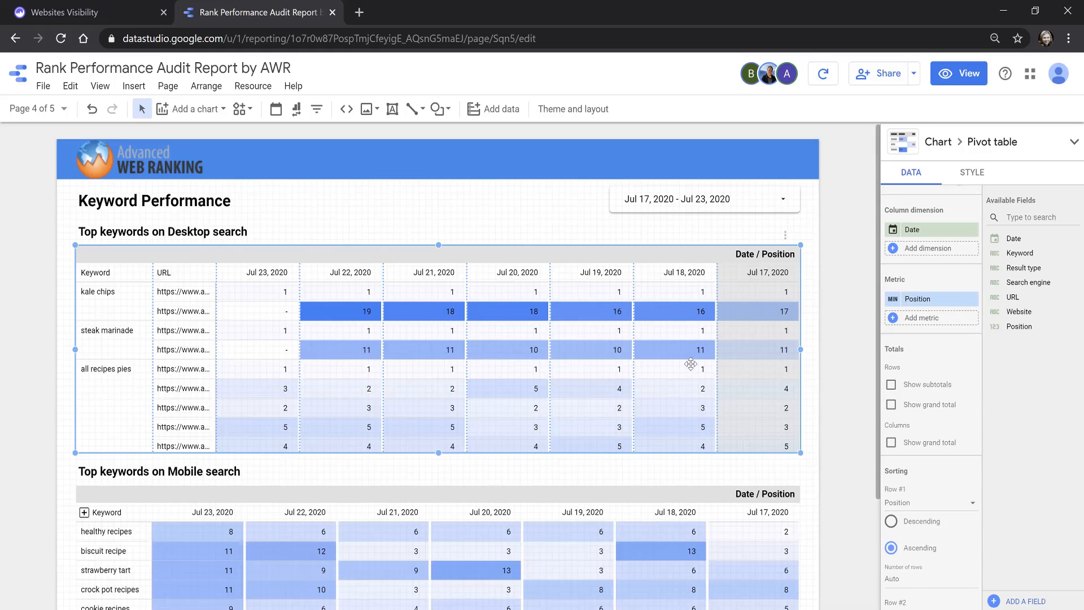
scroll(933, 400, "down", 5)
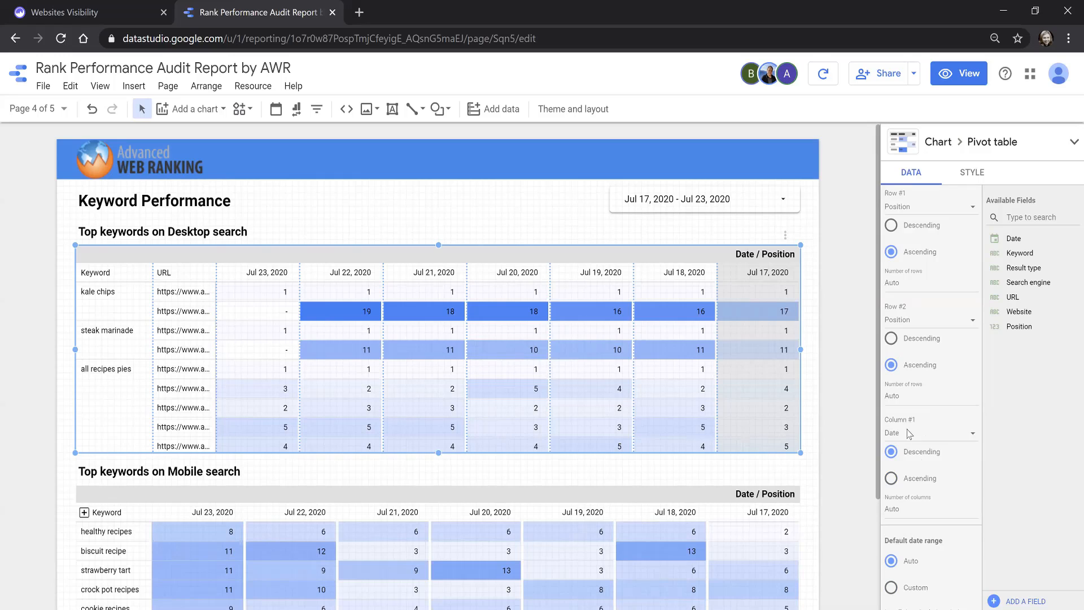
left_click(908, 433)
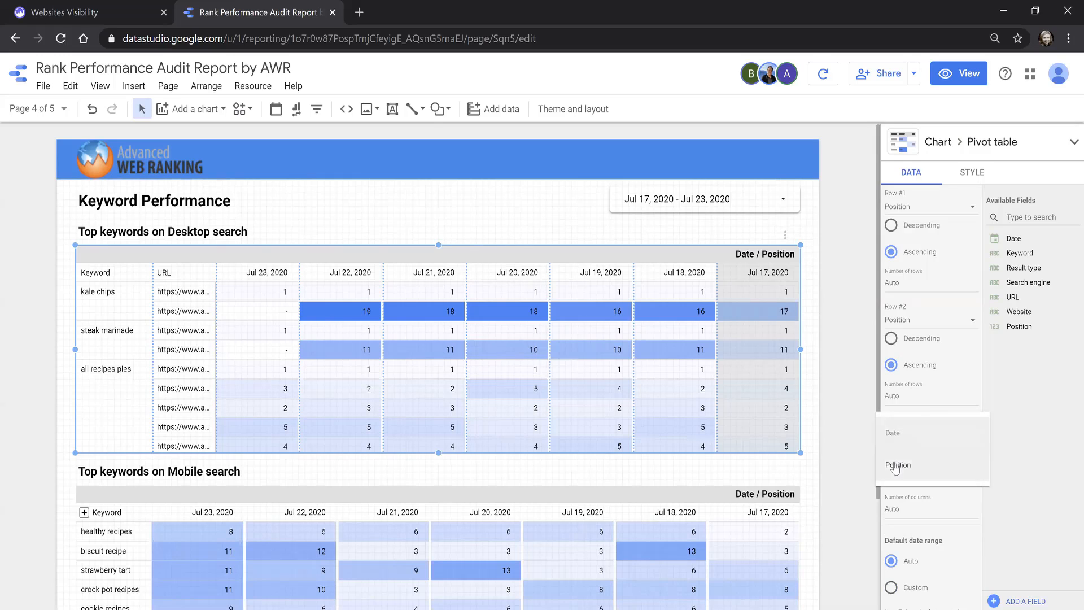
left_click(779, 405)
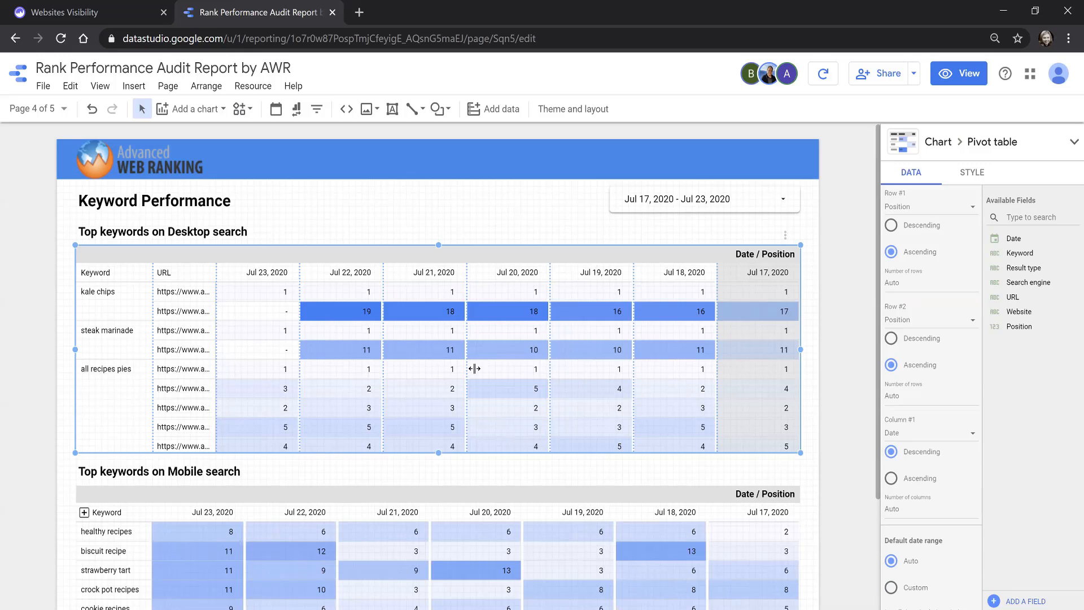
left_click(388, 198)
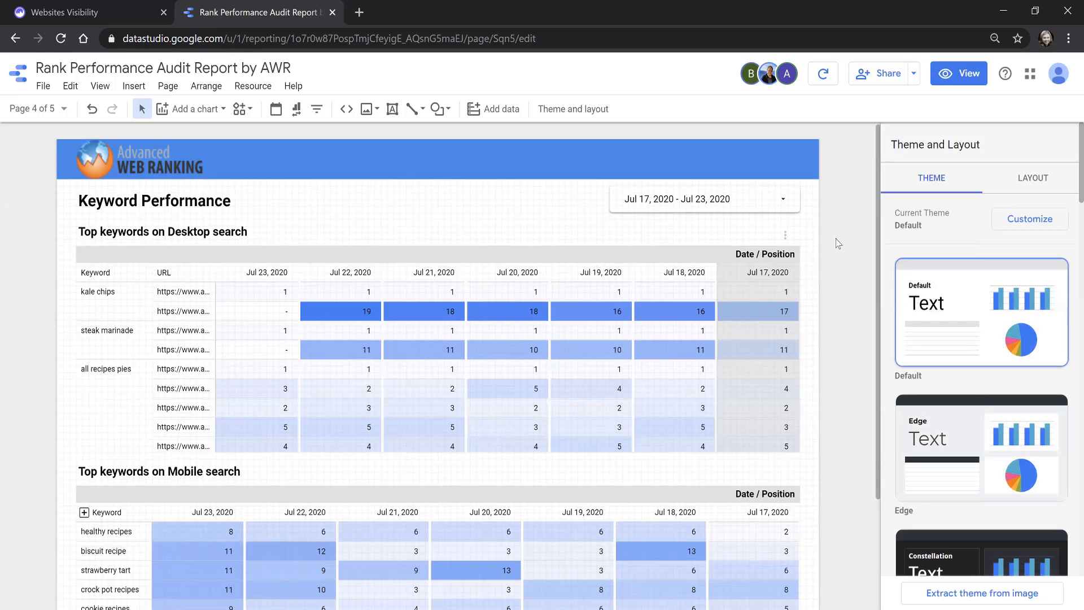
left_click(952, 84)
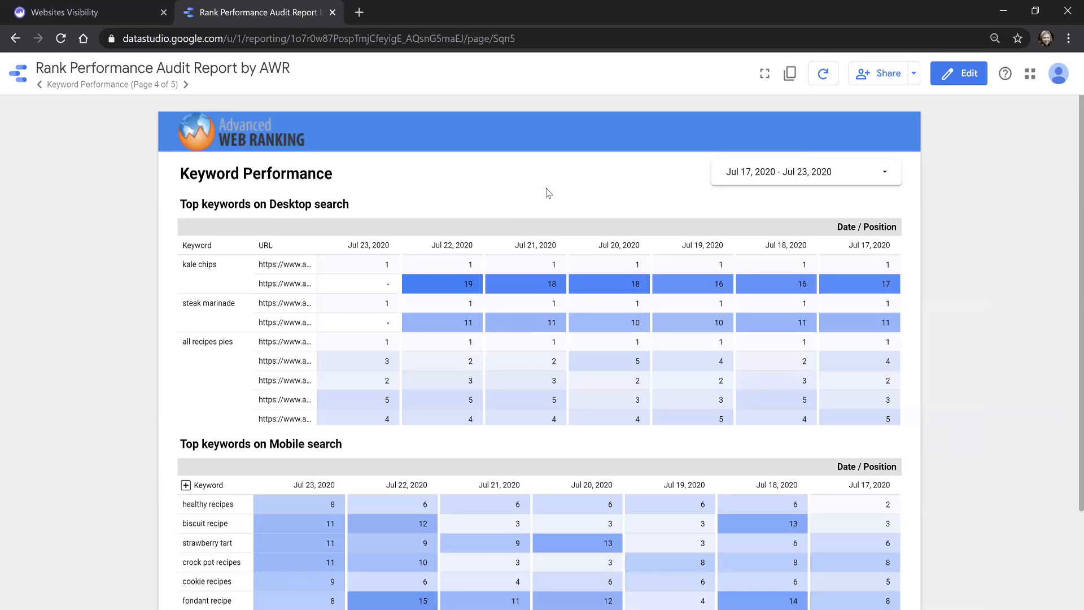
- Return to edit mode and review the dimensions, metric and totals settings of the Top keywords on Desktop search pivot table
left_click(947, 83)
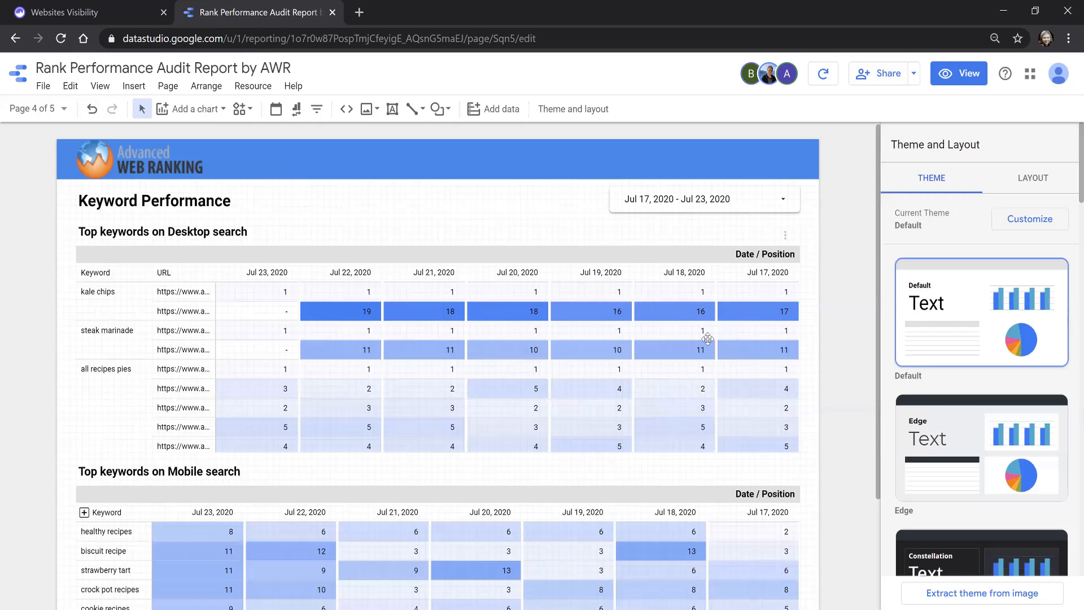
left_click(707, 339)
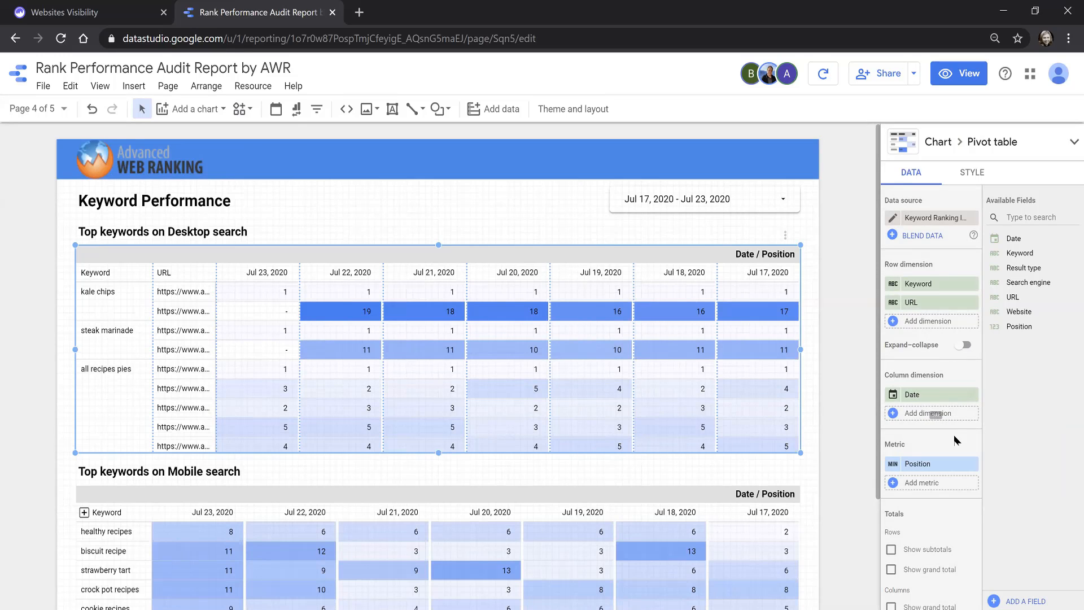
scroll(954, 435, "down", 3)
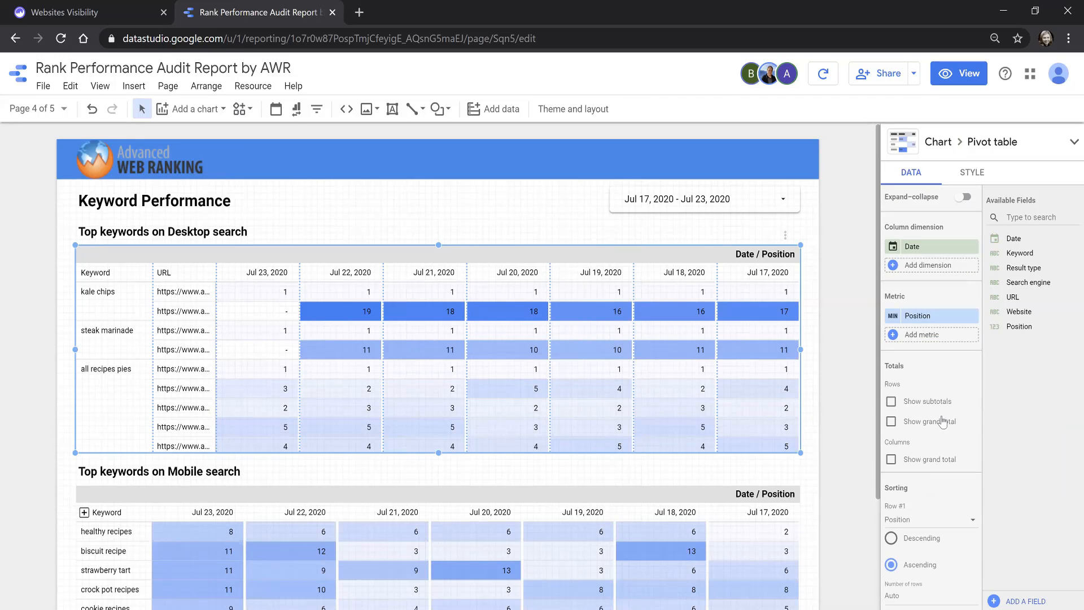
scroll(939, 418, "up", 3)
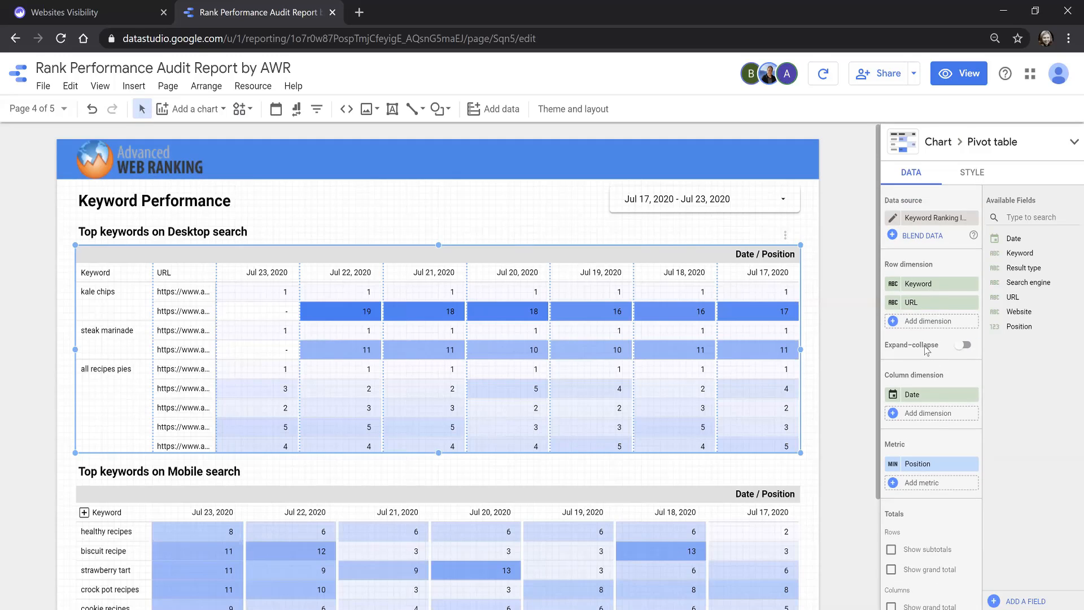
- Go to the Organic Visibility page, preview a Last 30 days range including today for the Click Share % scorecard, and cancel it
left_click(47, 113)
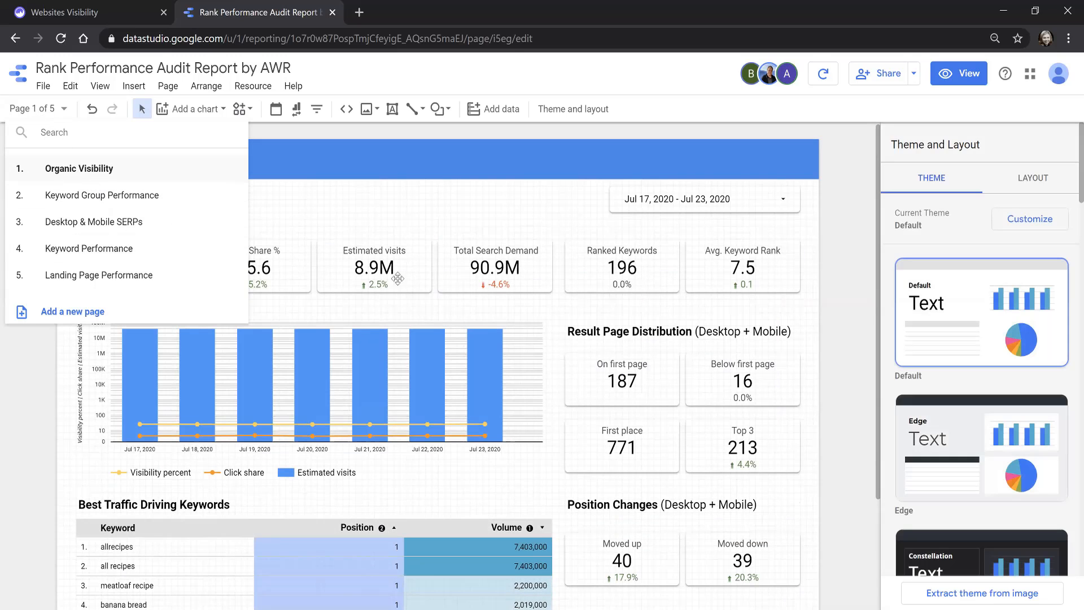
left_click(295, 265)
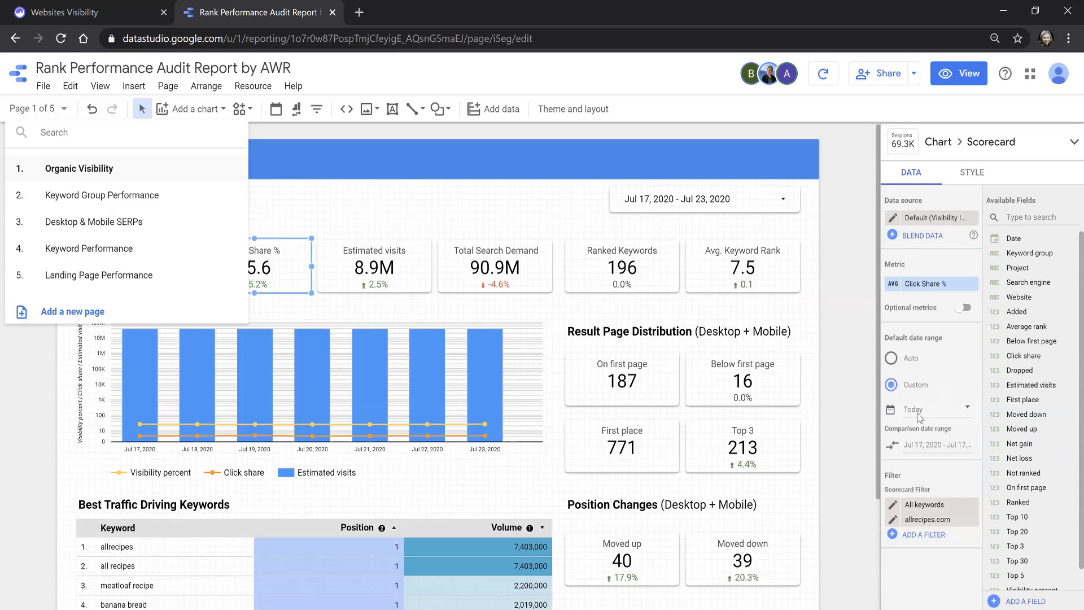
left_click(916, 411)
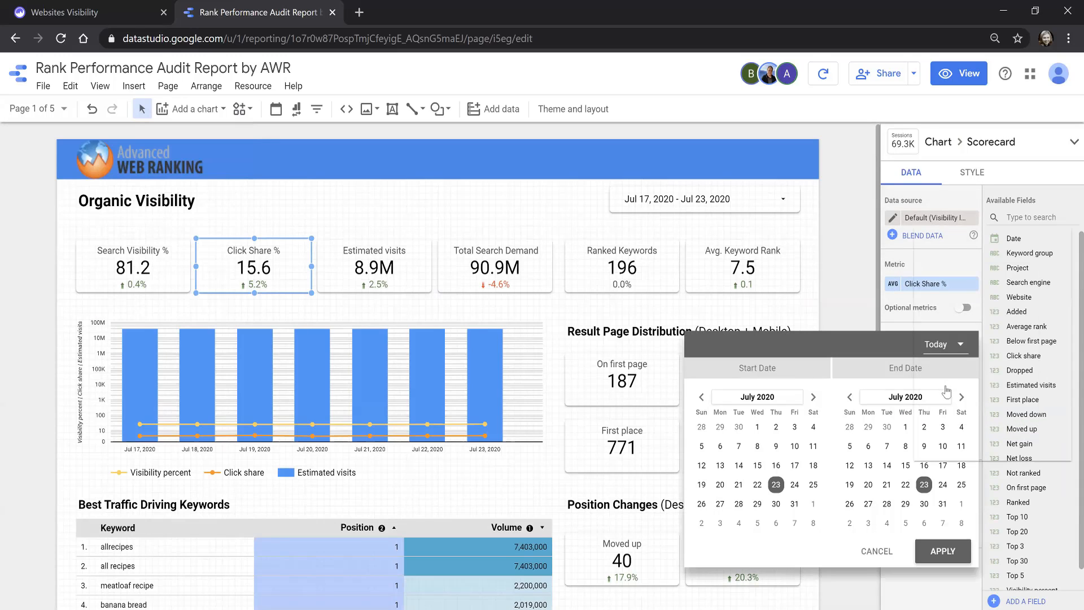
left_click(935, 345)
left_click(955, 314)
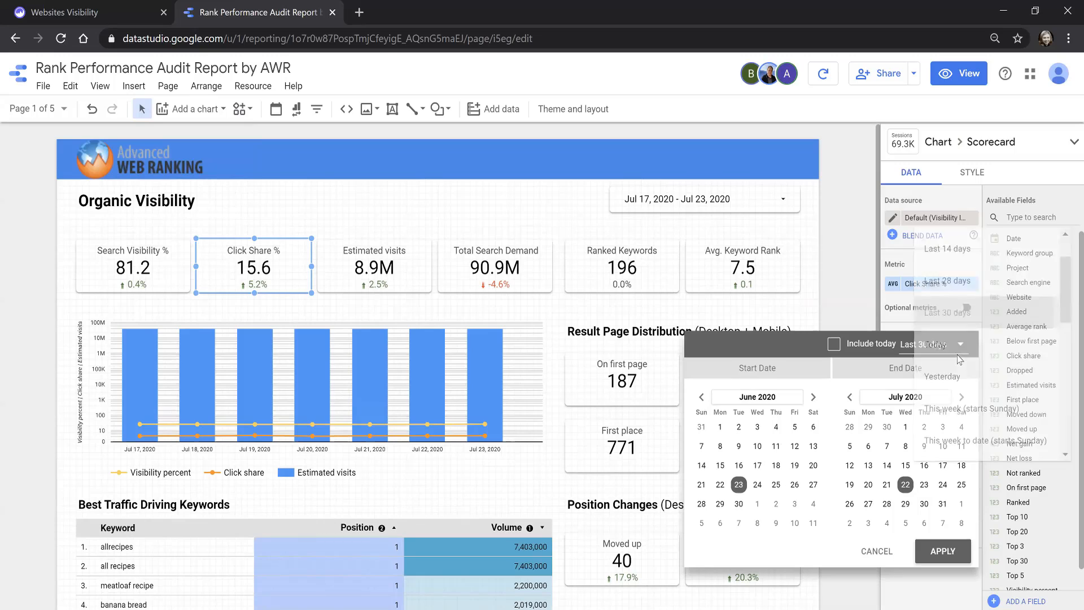
left_click(833, 344)
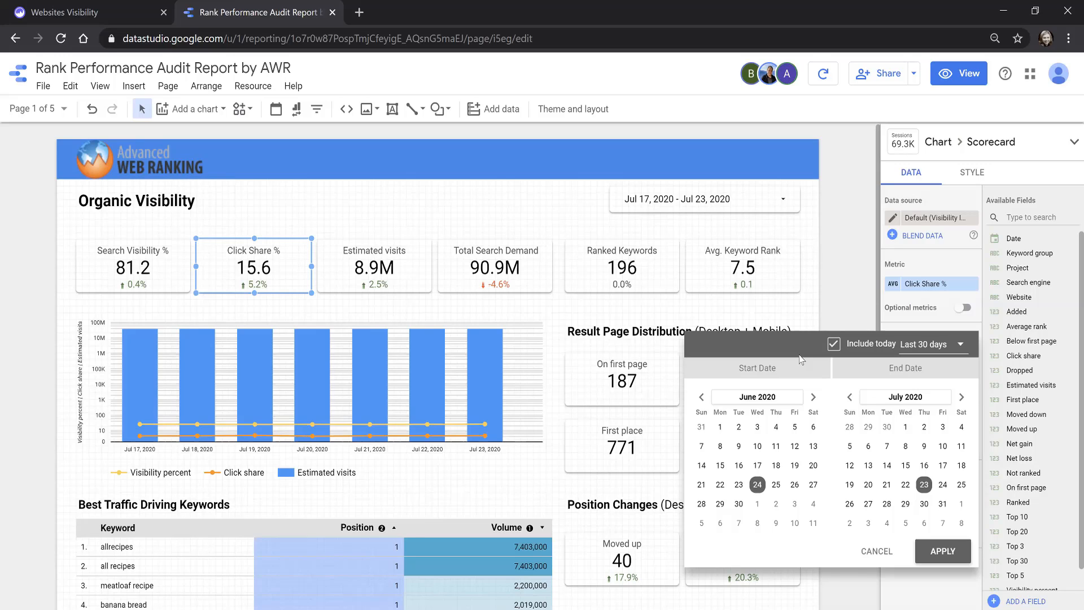
left_click(876, 551)
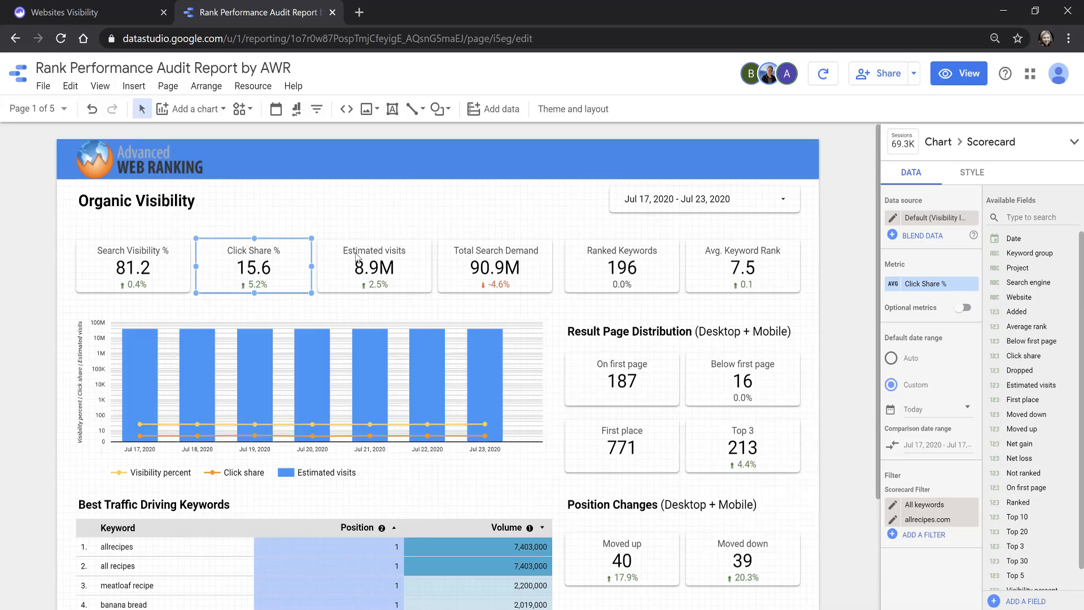
left_click(340, 204)
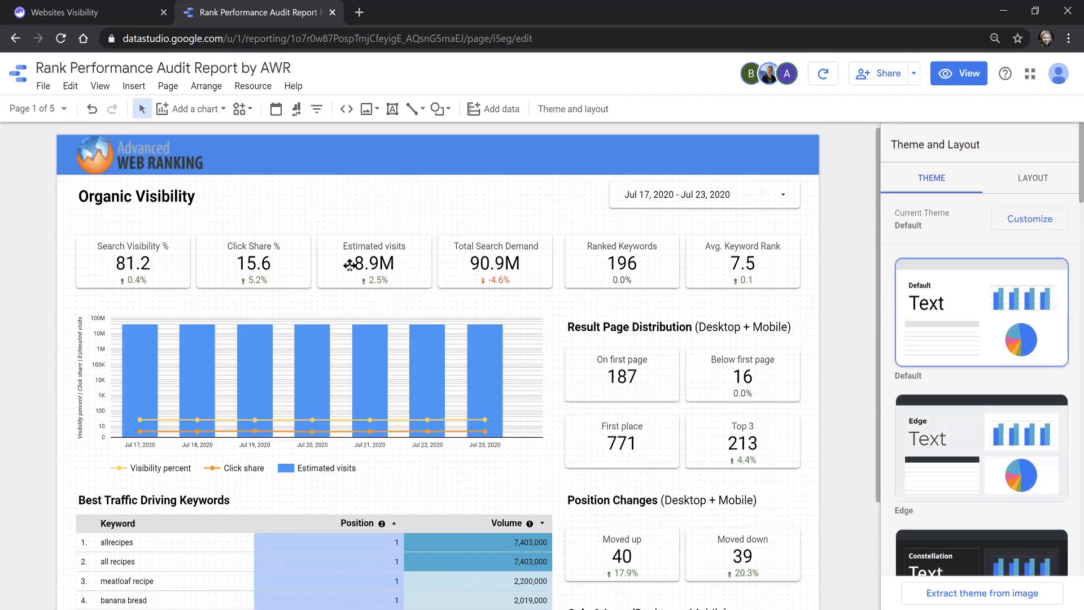
- Set the comparison date range of the Best Traffic Driving Keywords table to Previous period
scroll(350, 265, "down", 3)
left_click(428, 429)
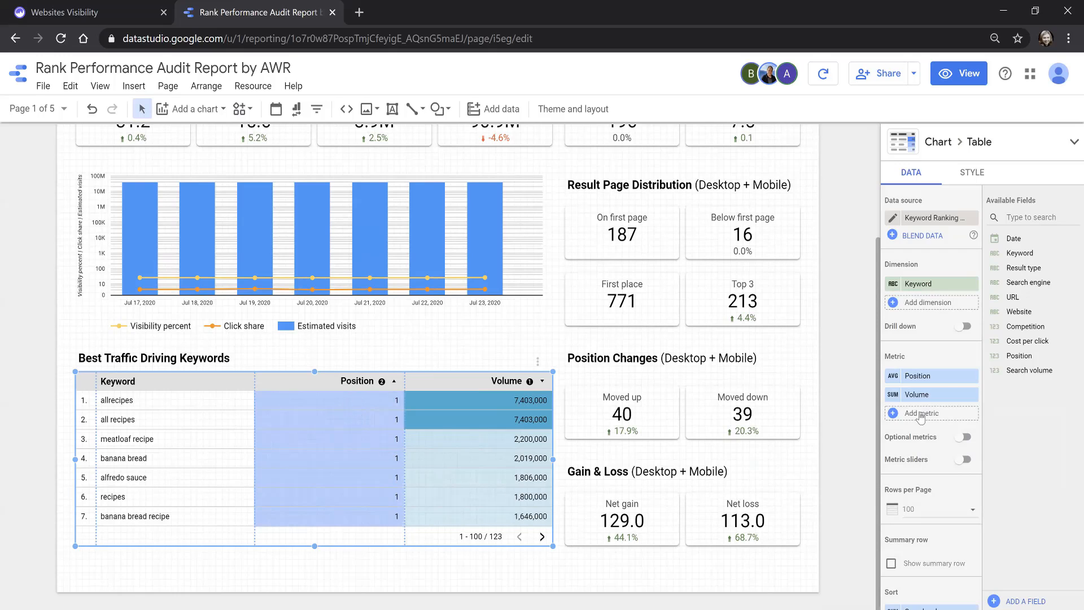
scroll(926, 308, "down", 2)
scroll(929, 339, "up", 2)
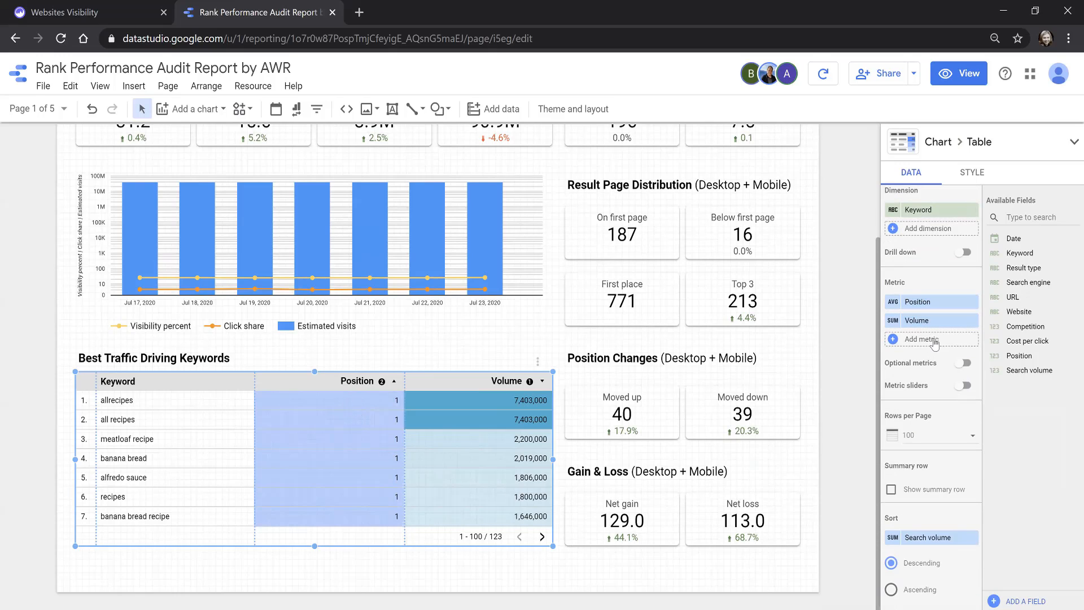
scroll(926, 413, "down", 6)
scroll(936, 471, "down", 10)
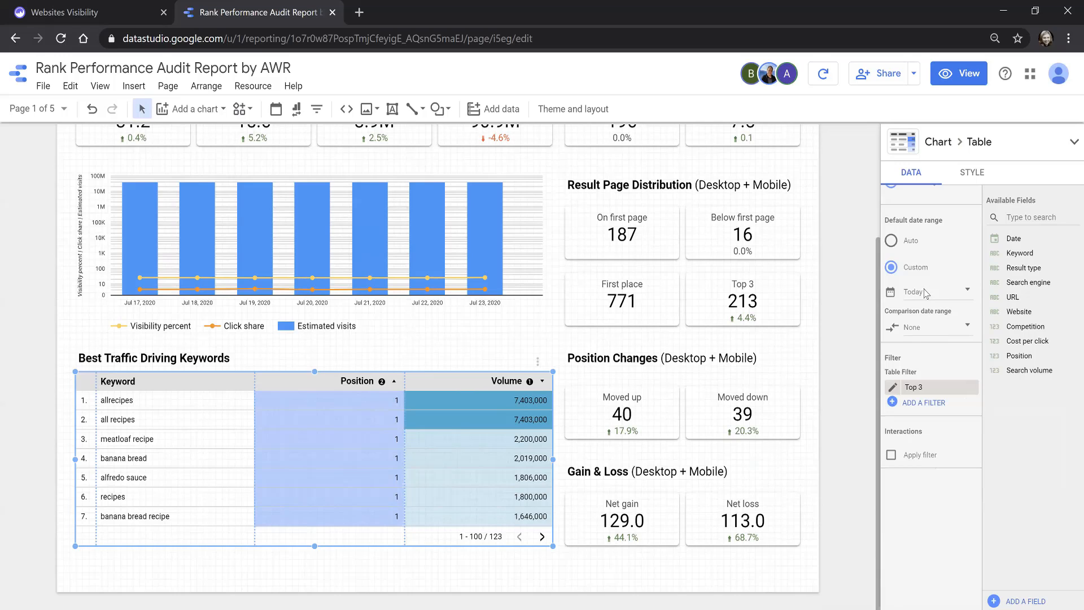
left_click(917, 327)
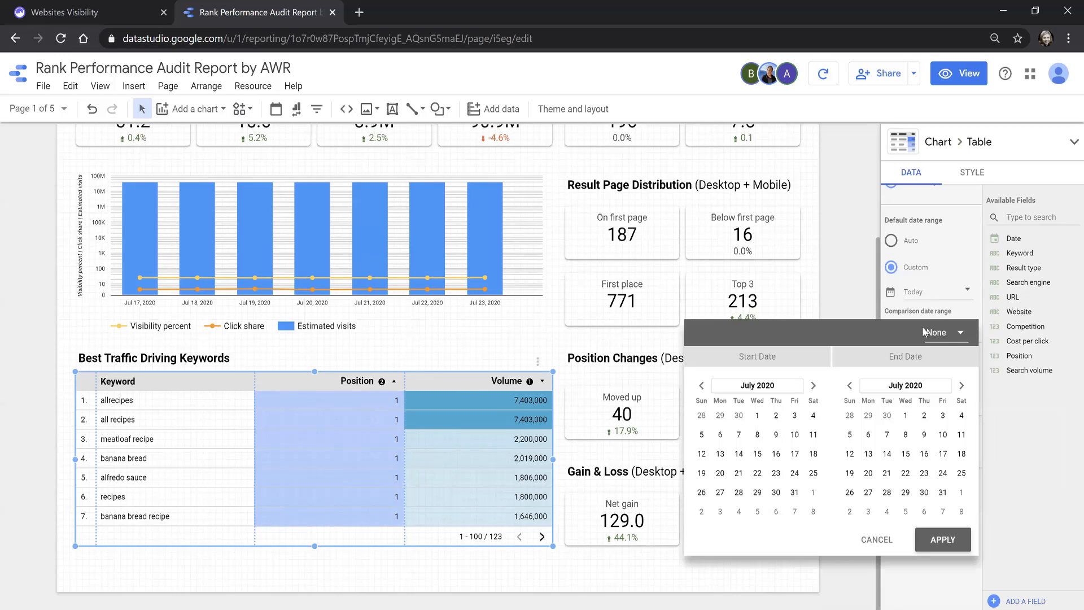
left_click(940, 334)
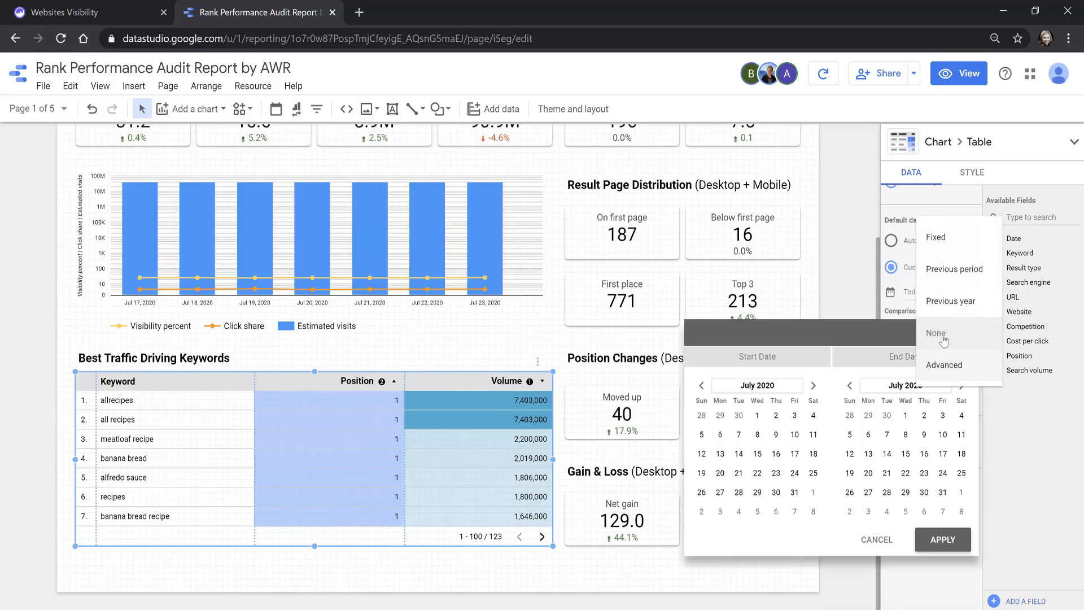
left_click(943, 270)
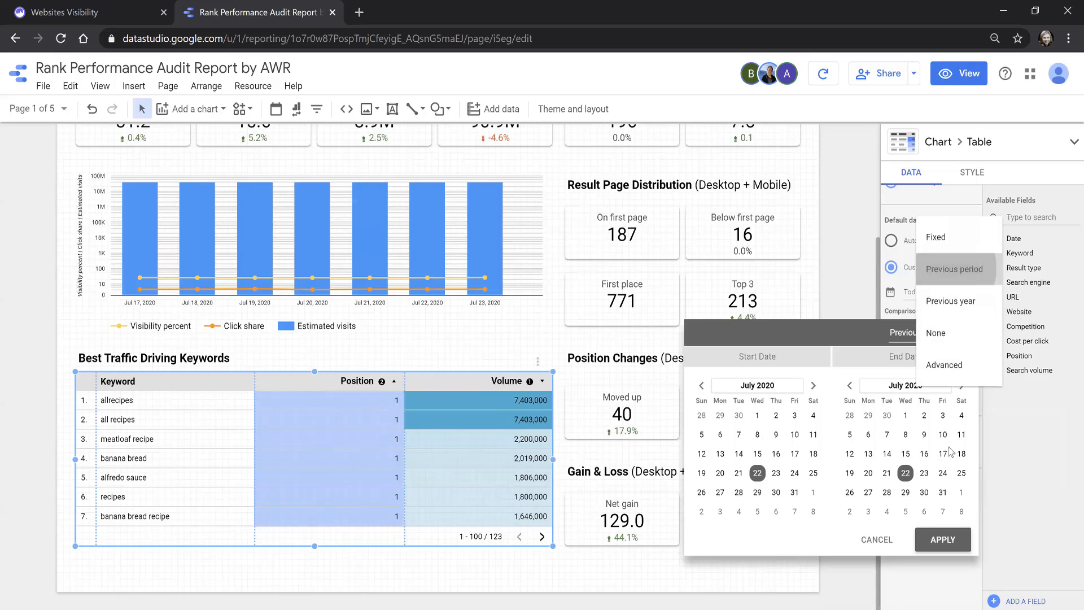
left_click(940, 541)
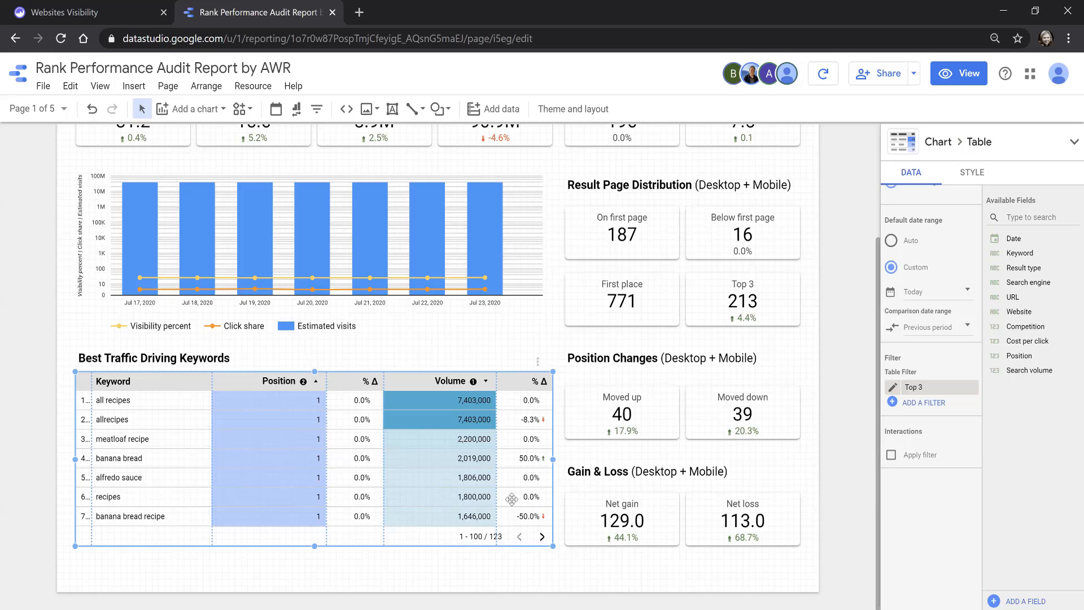
- Go to the Keyword Performance page and look over the desktop and mobile top keywords tables
left_click(50, 112)
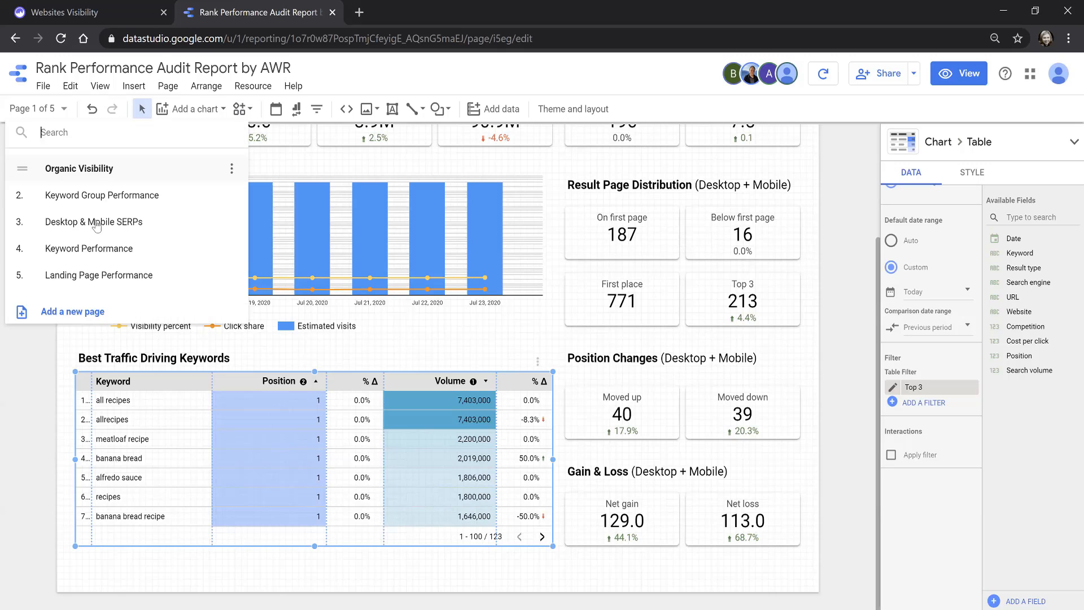
left_click(119, 250)
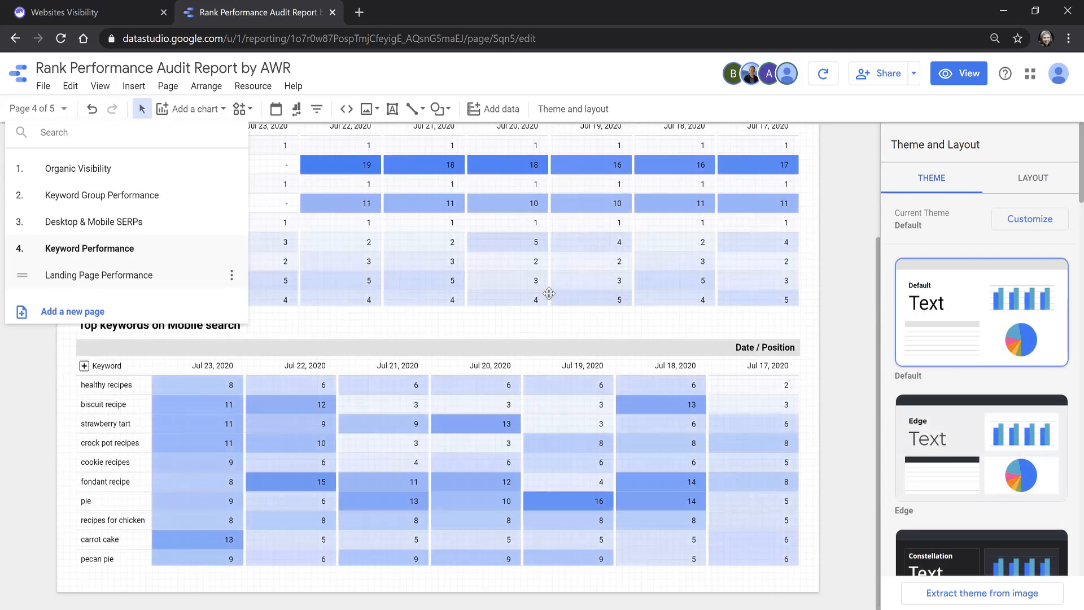
left_click(734, 271)
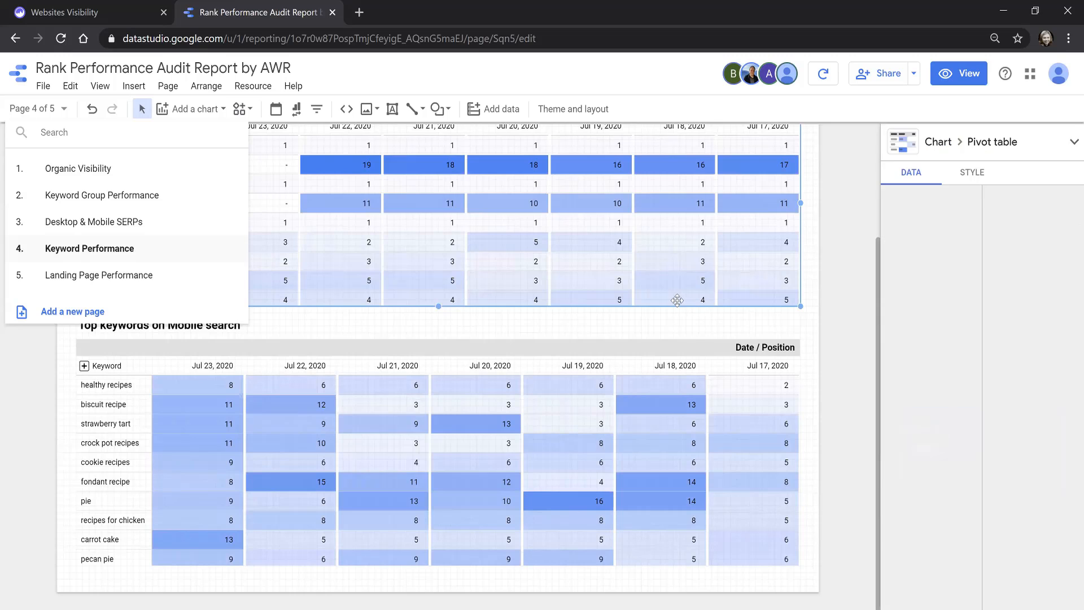
left_click(746, 325)
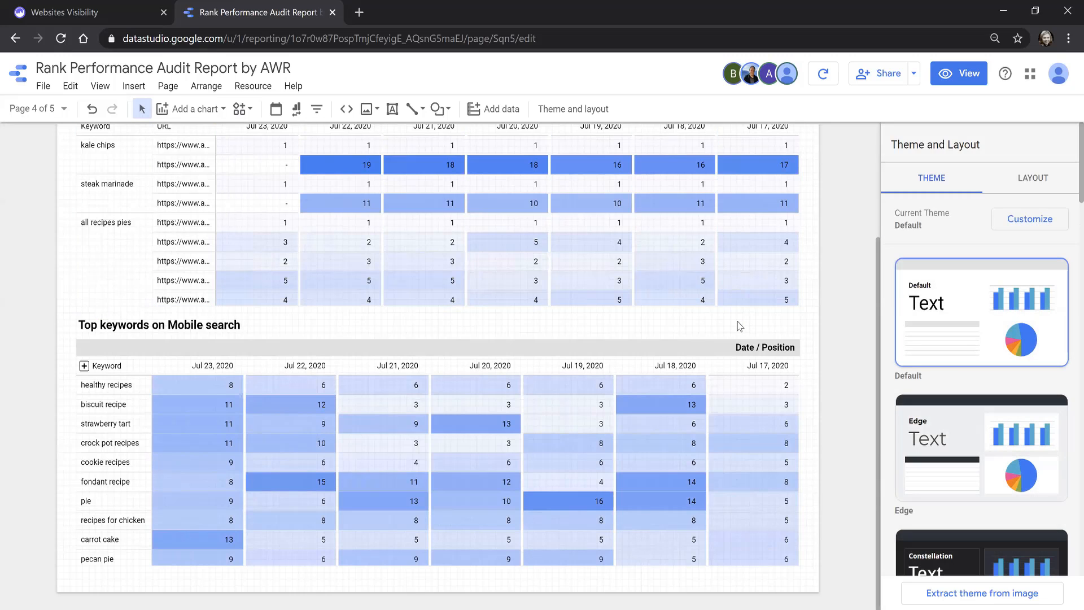
scroll(734, 330, "up", 1)
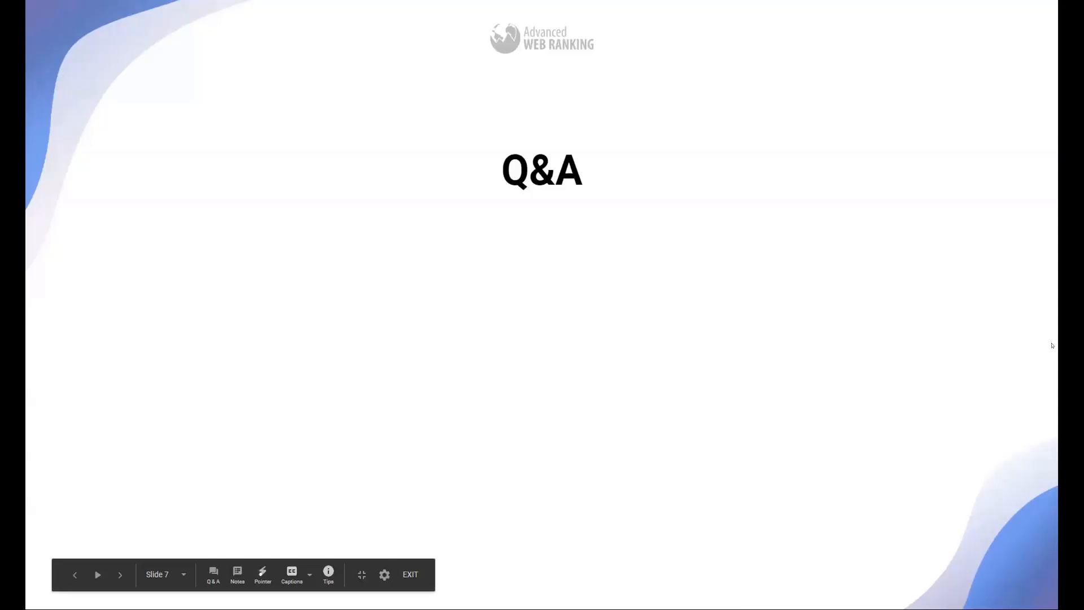
key("Right")
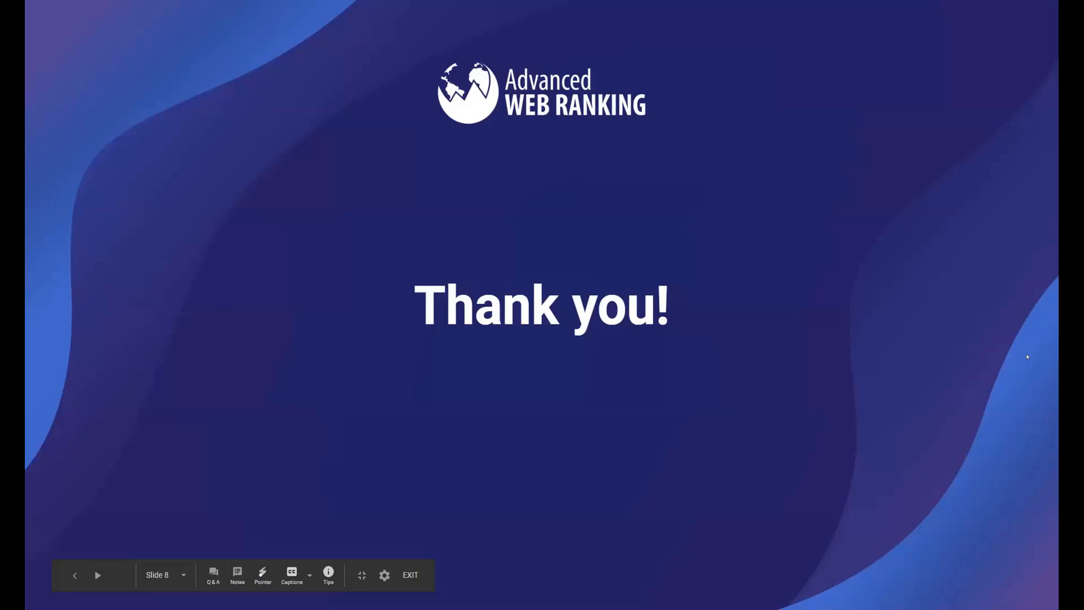